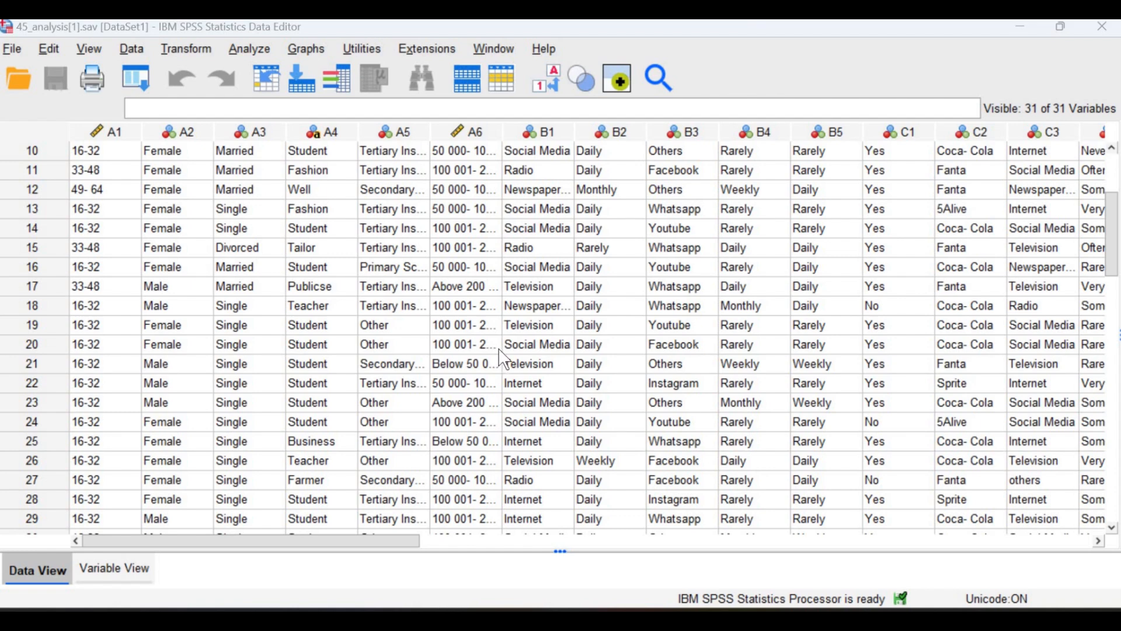
Step: Examine the survey responses across all cases and the variable definitions with their labels and value codes
scroll(505, 358, "down", 5)
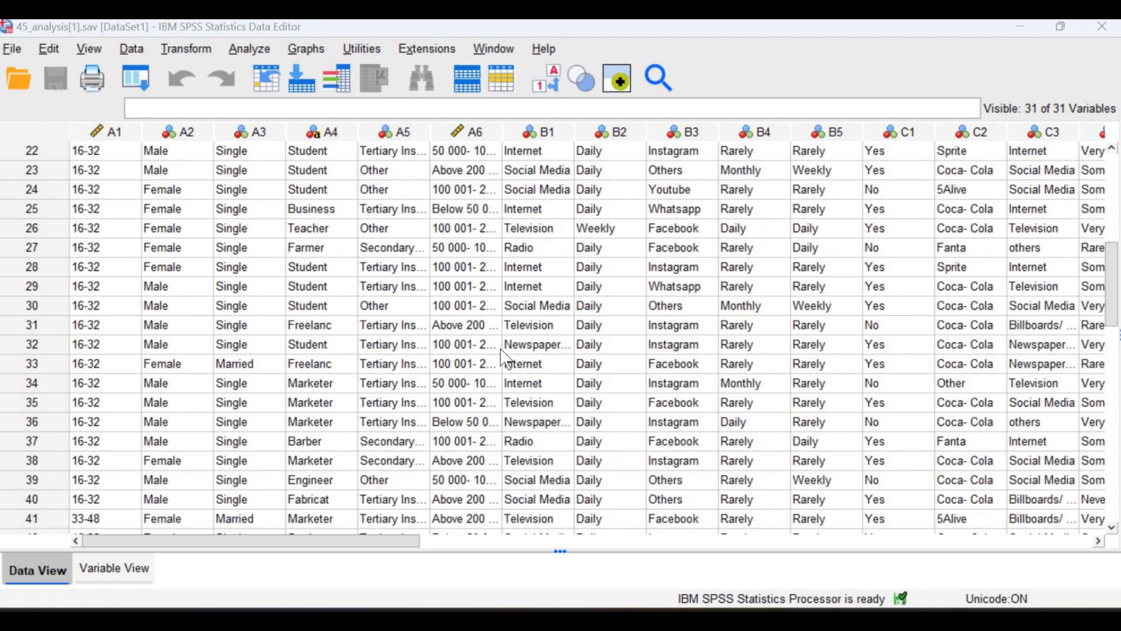
scroll(505, 357, "down", 3)
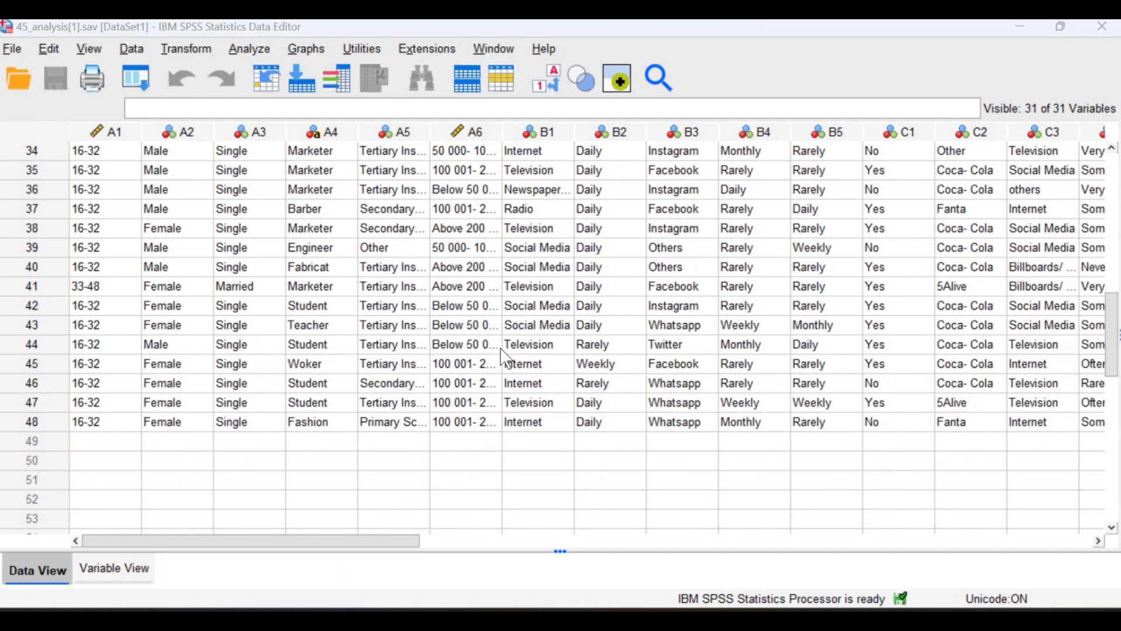
scroll(506, 358, "up", 3)
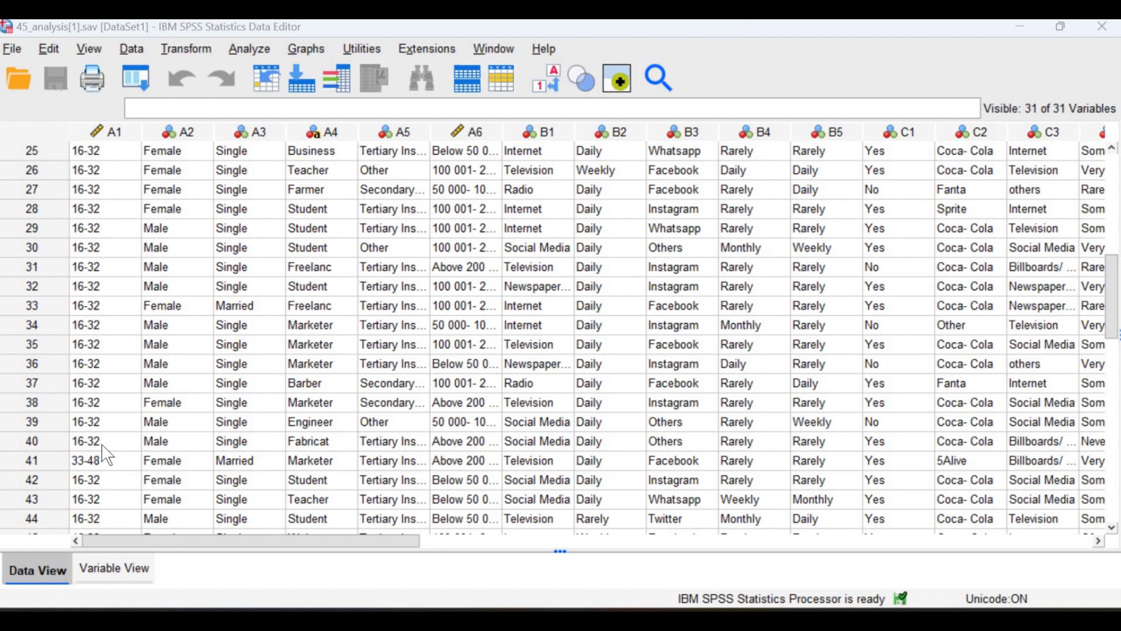
scroll(257, 409, "up", 6)
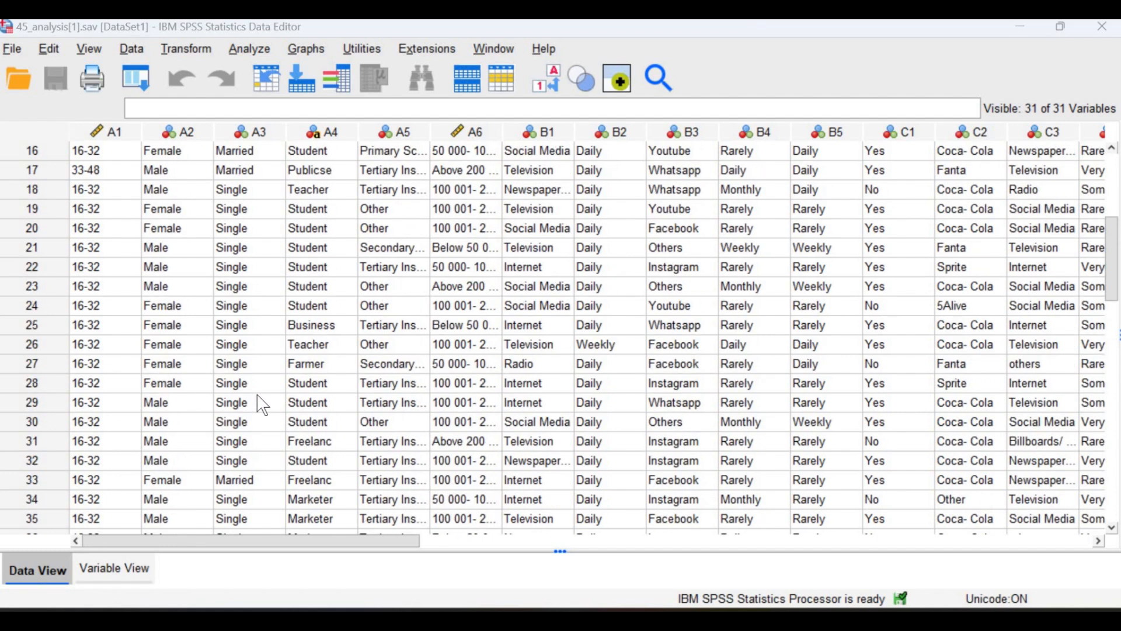
scroll(264, 402, "up", 2)
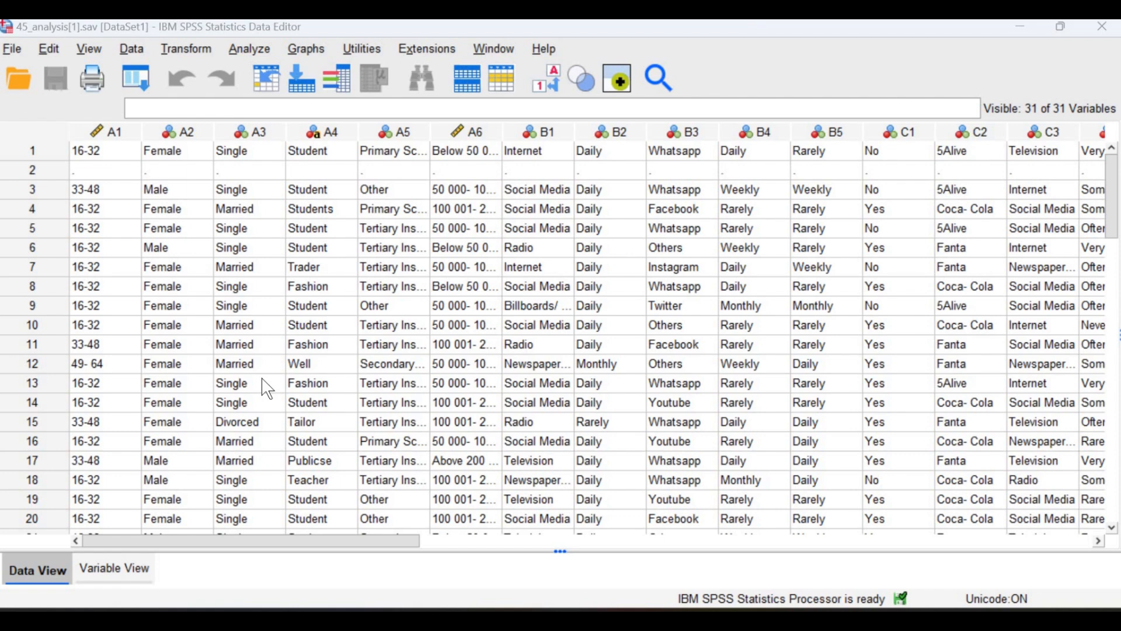
scroll(268, 388, "down", 1)
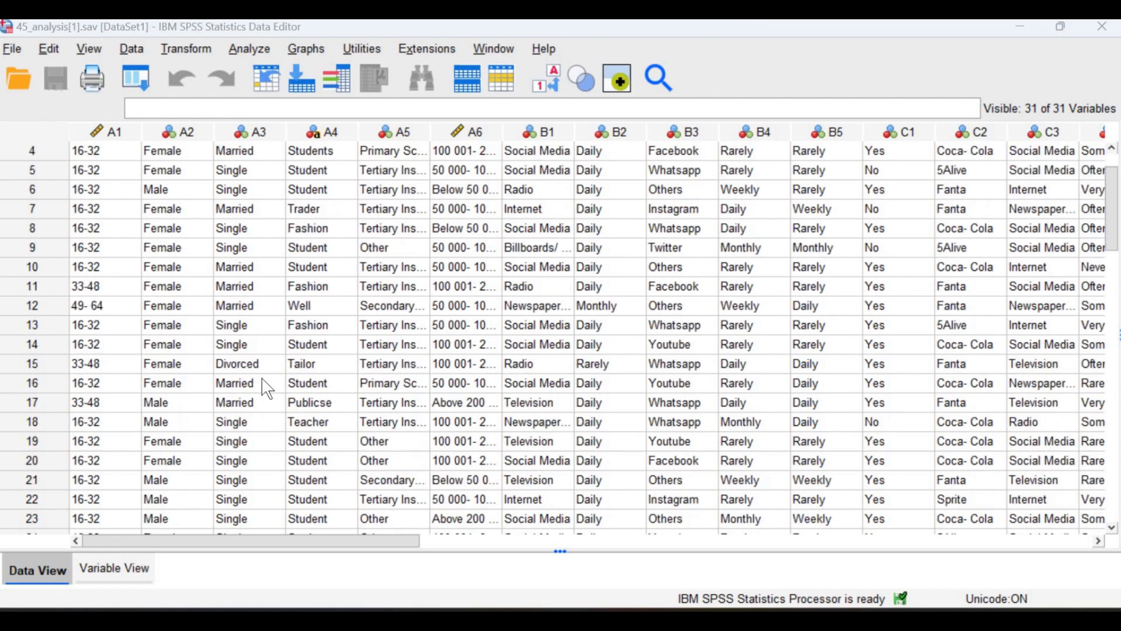
scroll(267, 387, "up", 1)
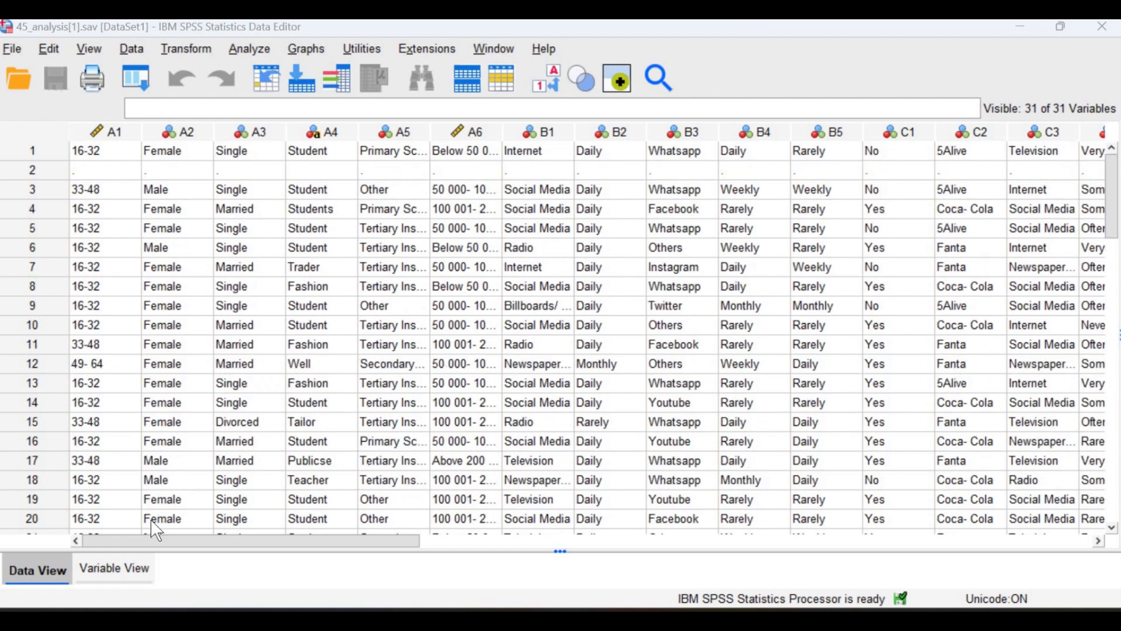
left_click(127, 574)
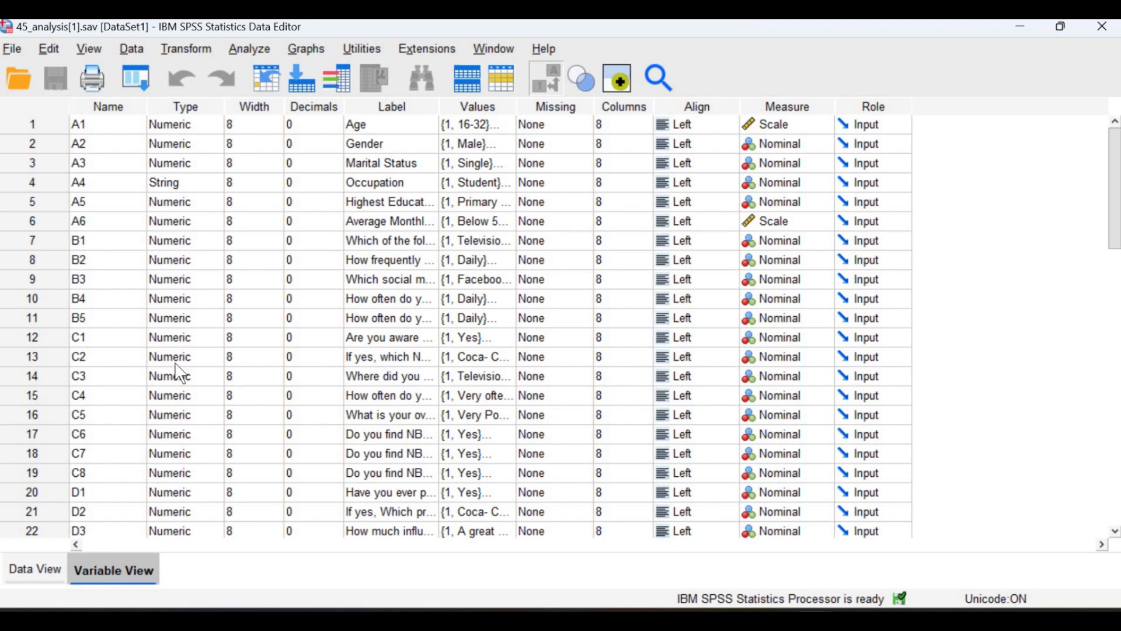
left_click(42, 571)
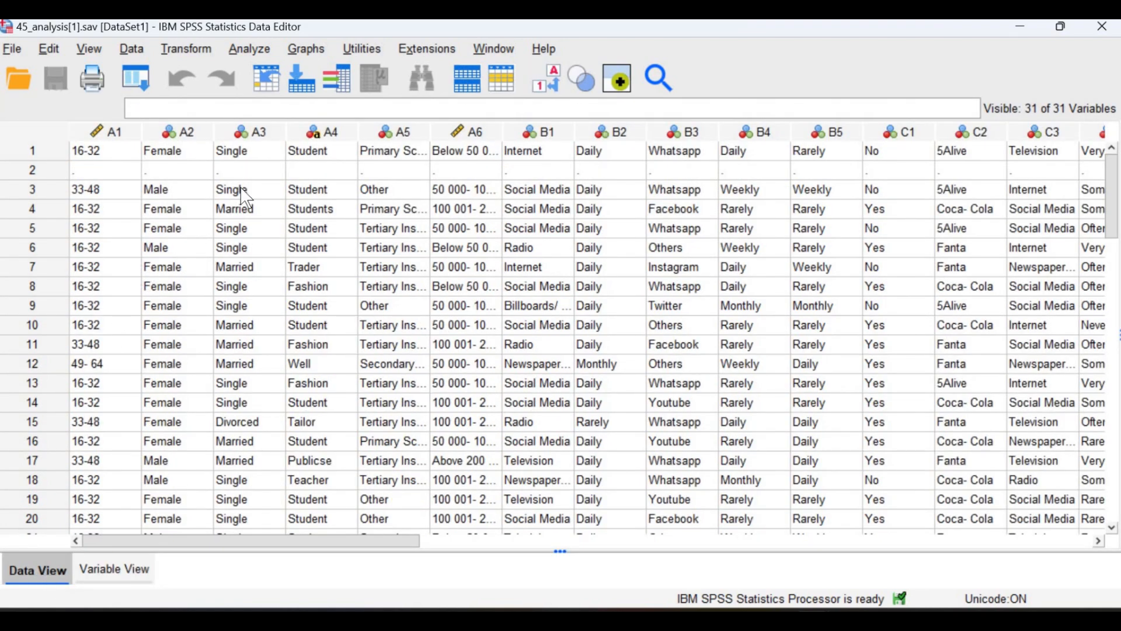
scroll(248, 197, "down", 1)
scroll(248, 198, "up", 1)
Step: Start a Frequencies analysis from the descriptive statistics and add Age, Gender and Marital Status as its variables
left_click(252, 52)
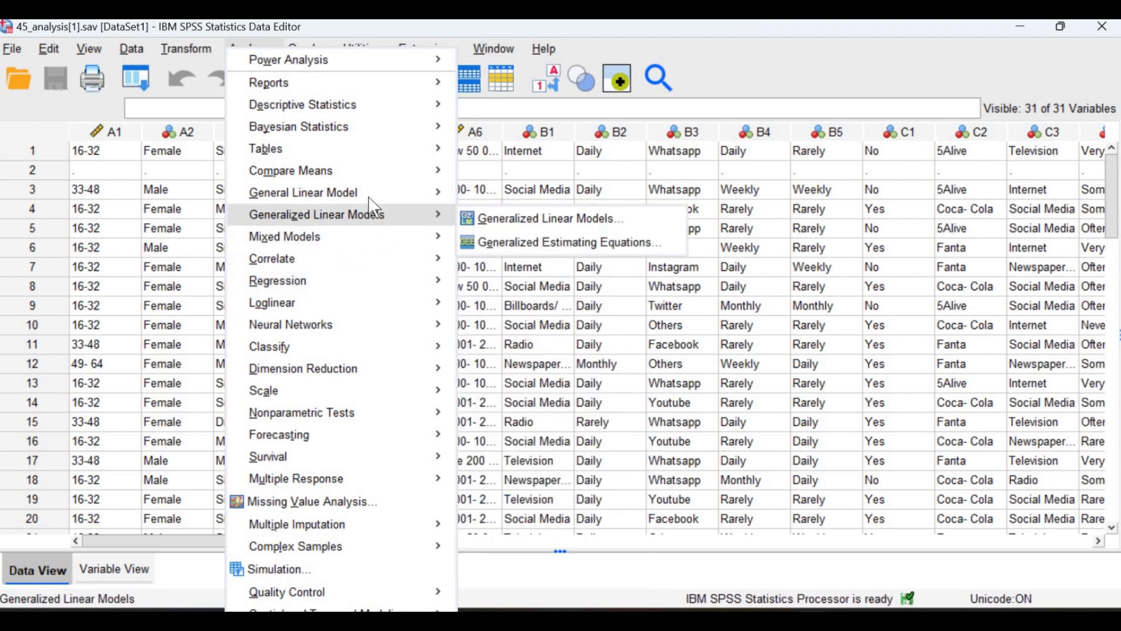
mouse_move(377, 169)
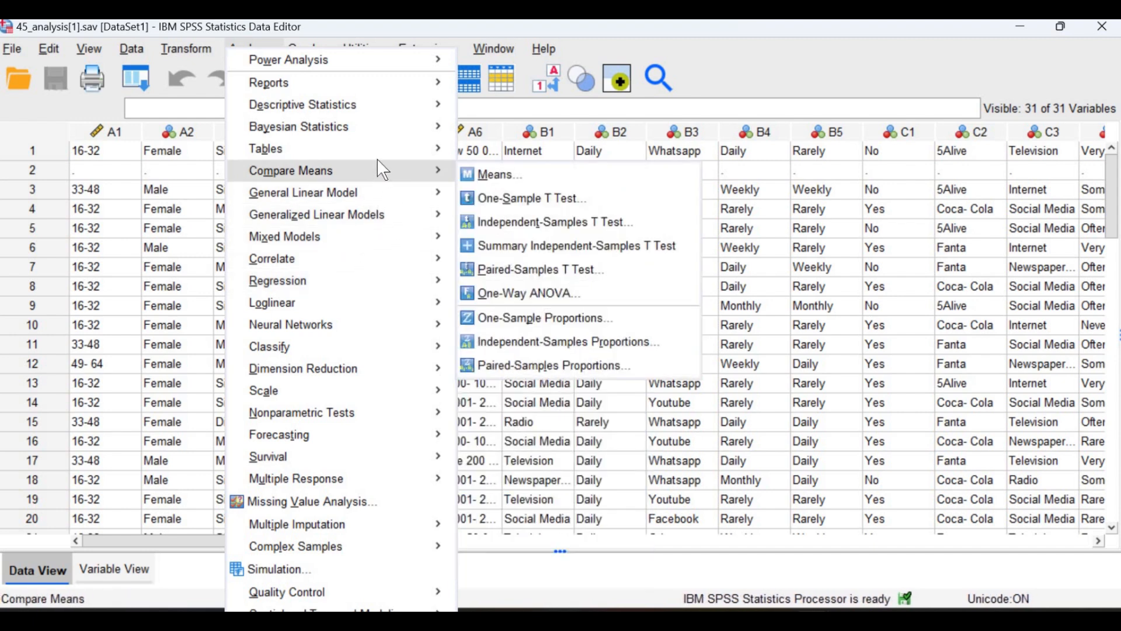
mouse_move(398, 106)
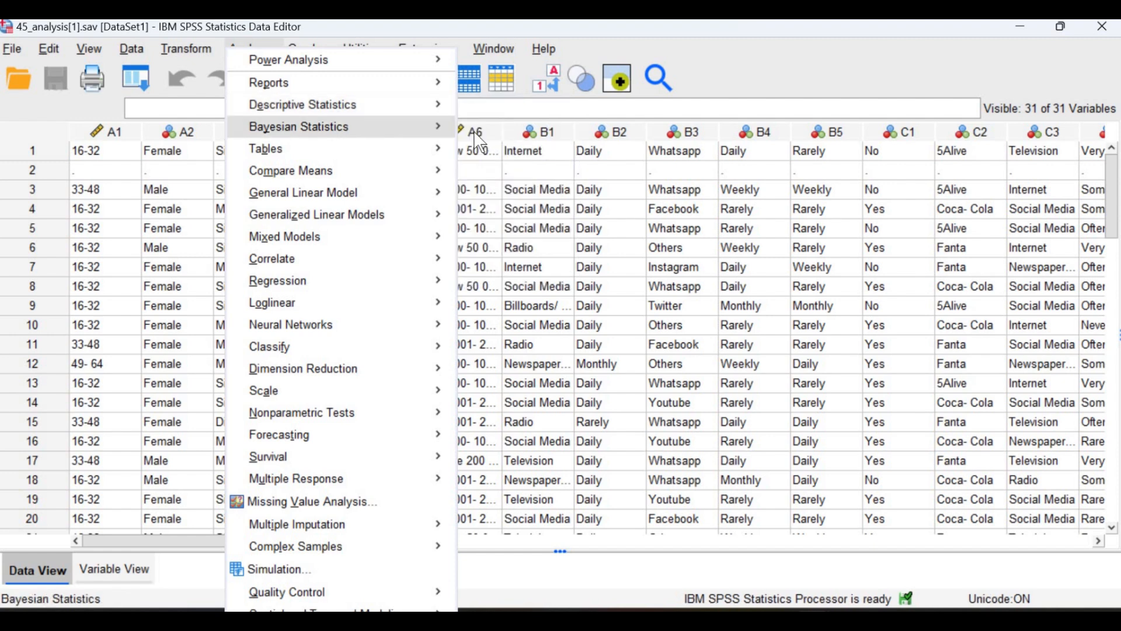
mouse_move(444, 127)
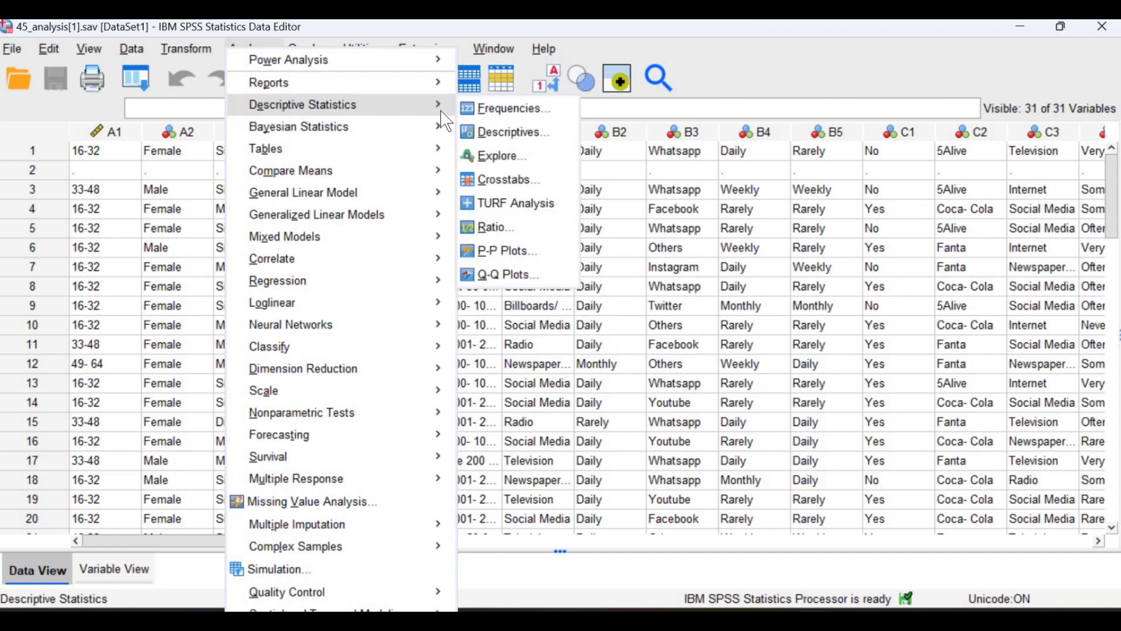
left_click(508, 107)
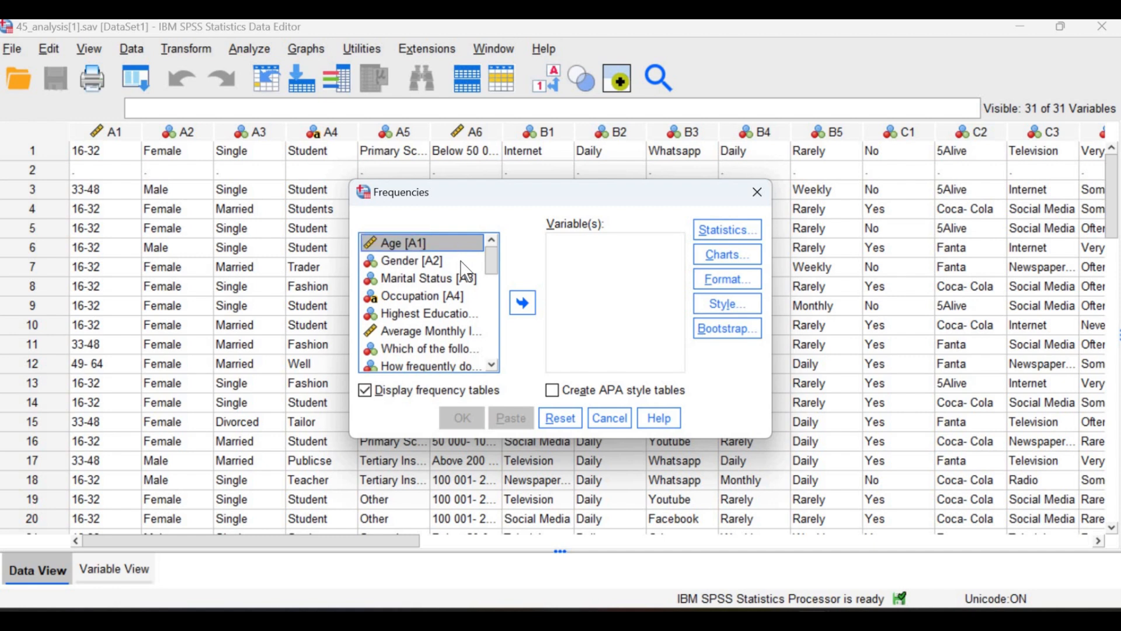
left_click(524, 303)
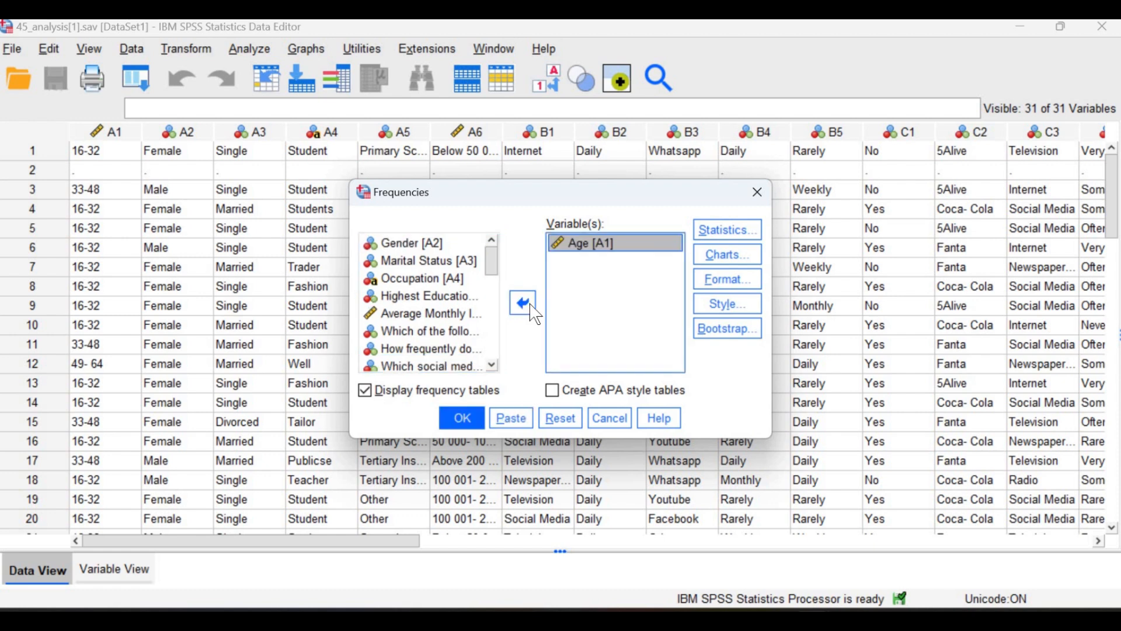
left_click(452, 243)
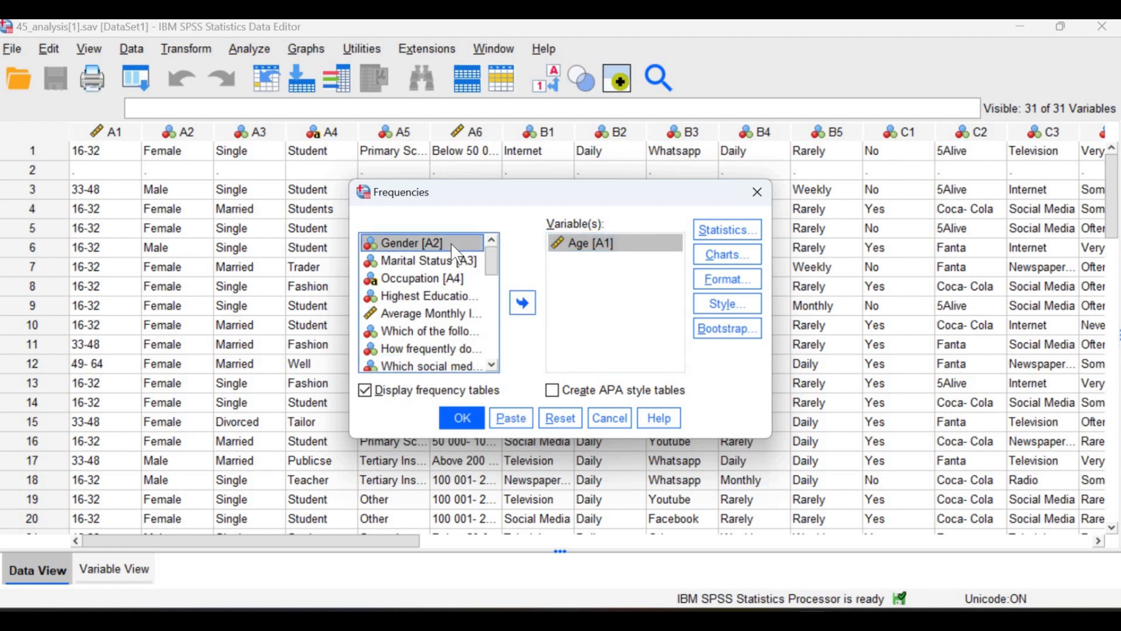
left_click(516, 305)
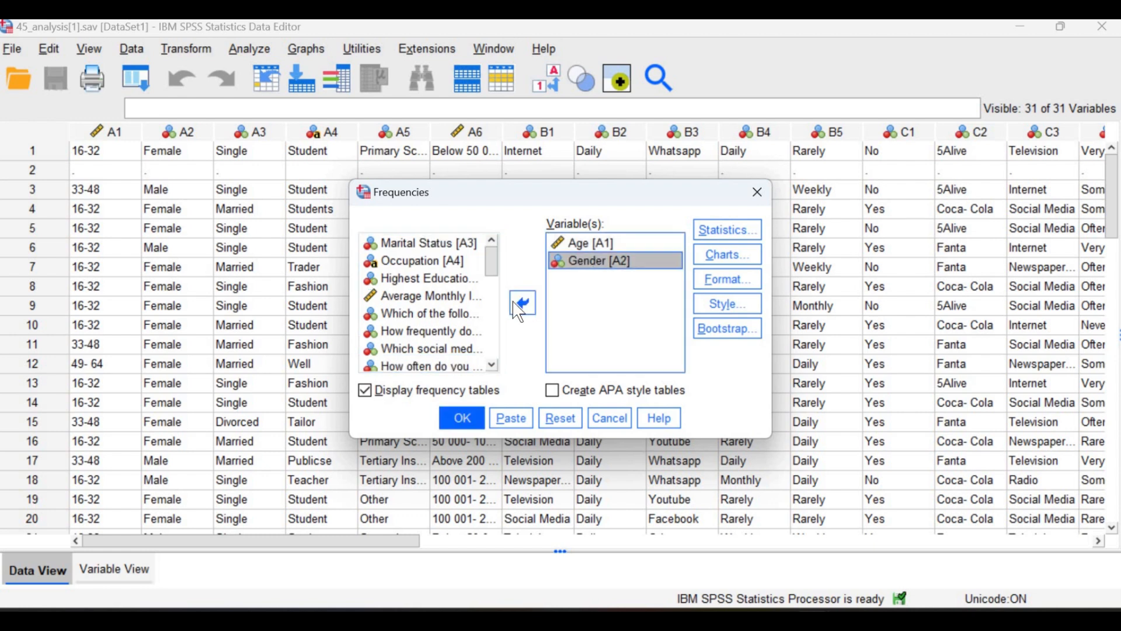
left_click(462, 244)
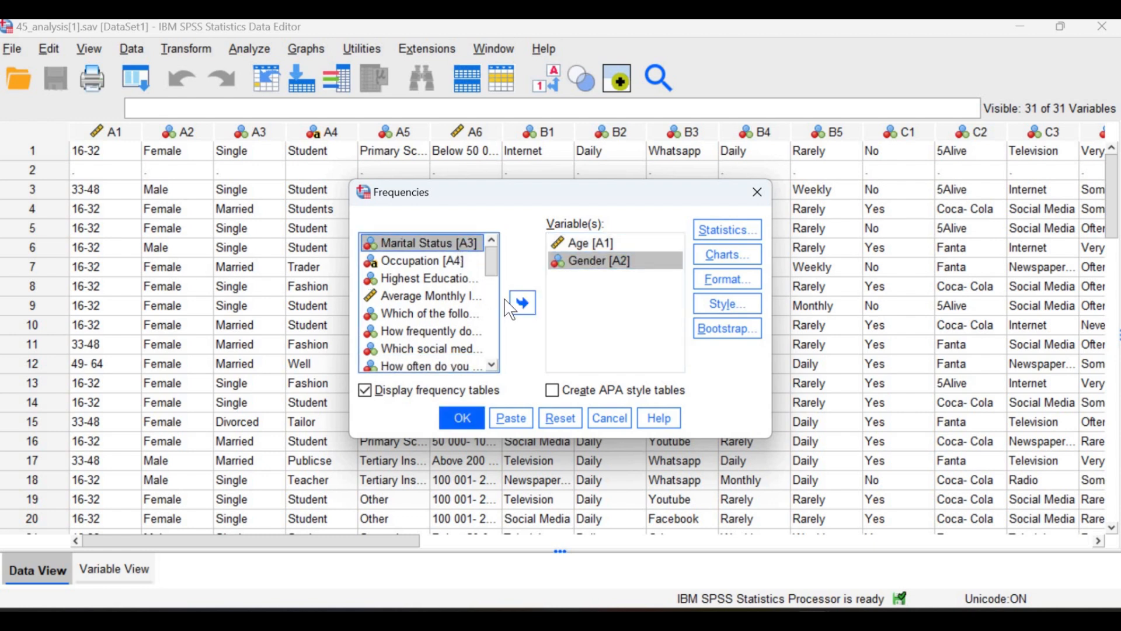
left_click(516, 309)
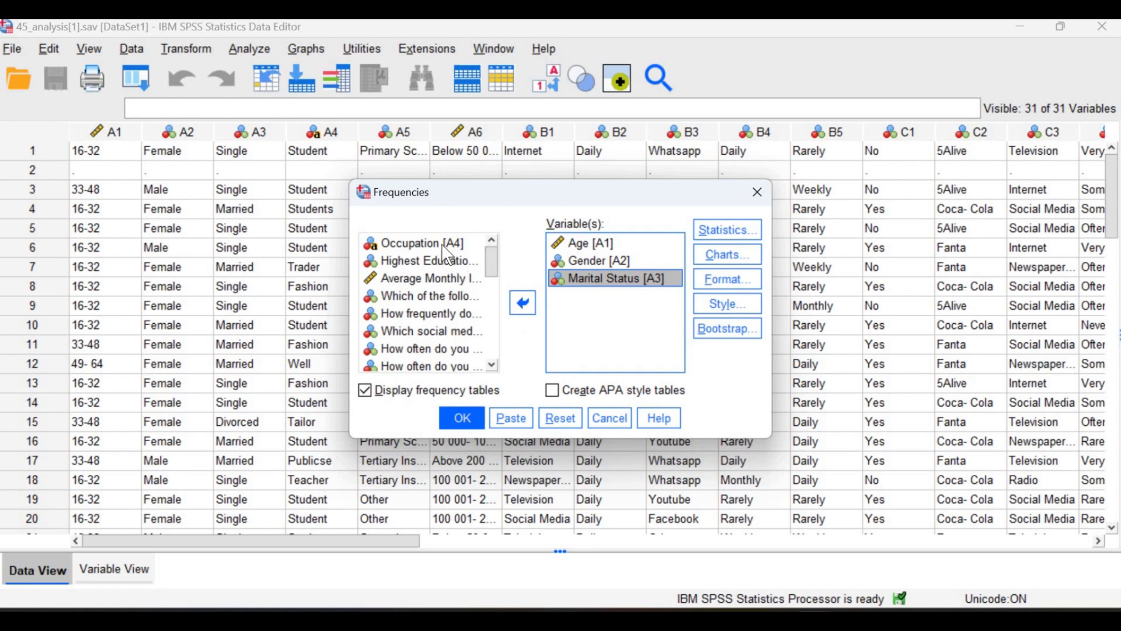
Step: Add Occupation, Highest Educational Level and Average Monthly Income to the variables of the Frequencies analysis
left_click(450, 244)
left_click(530, 310)
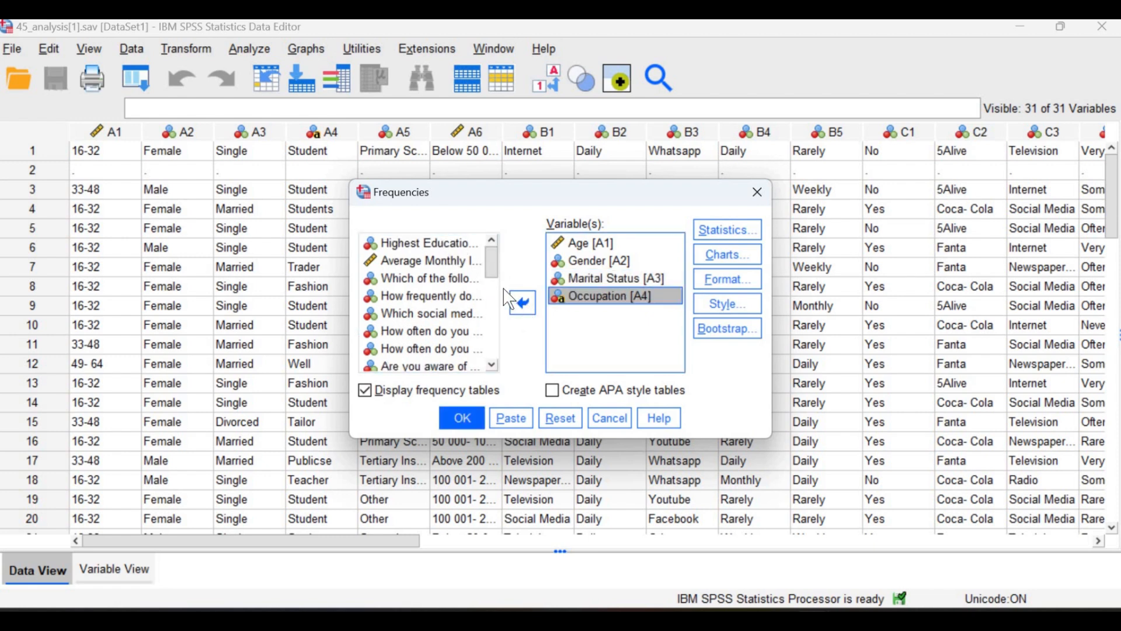
left_click(445, 244)
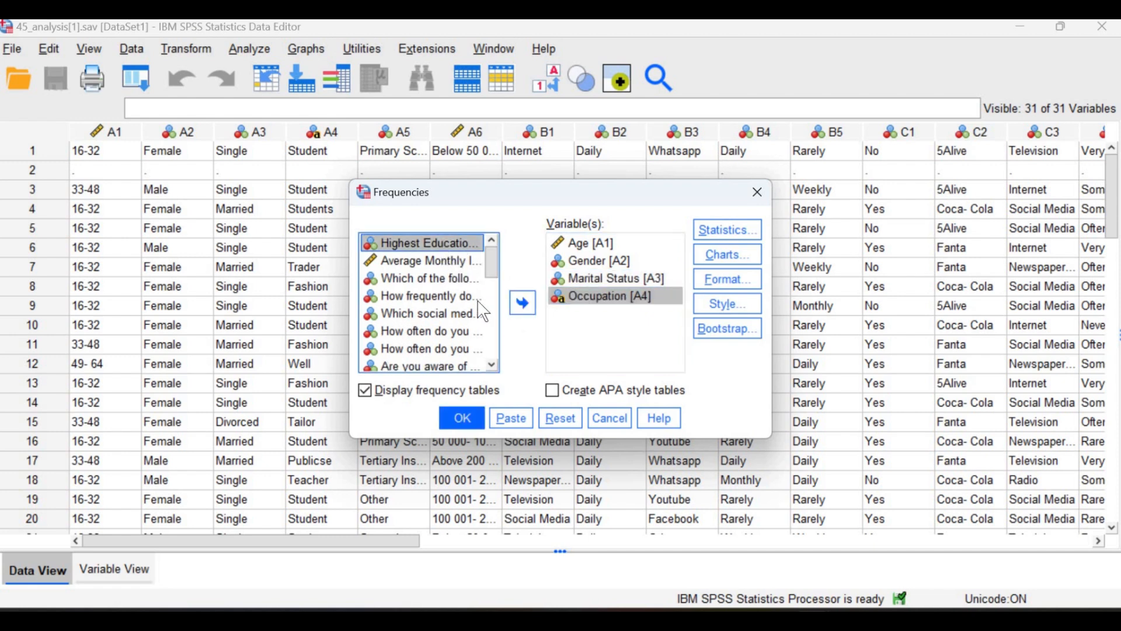
left_click(529, 321)
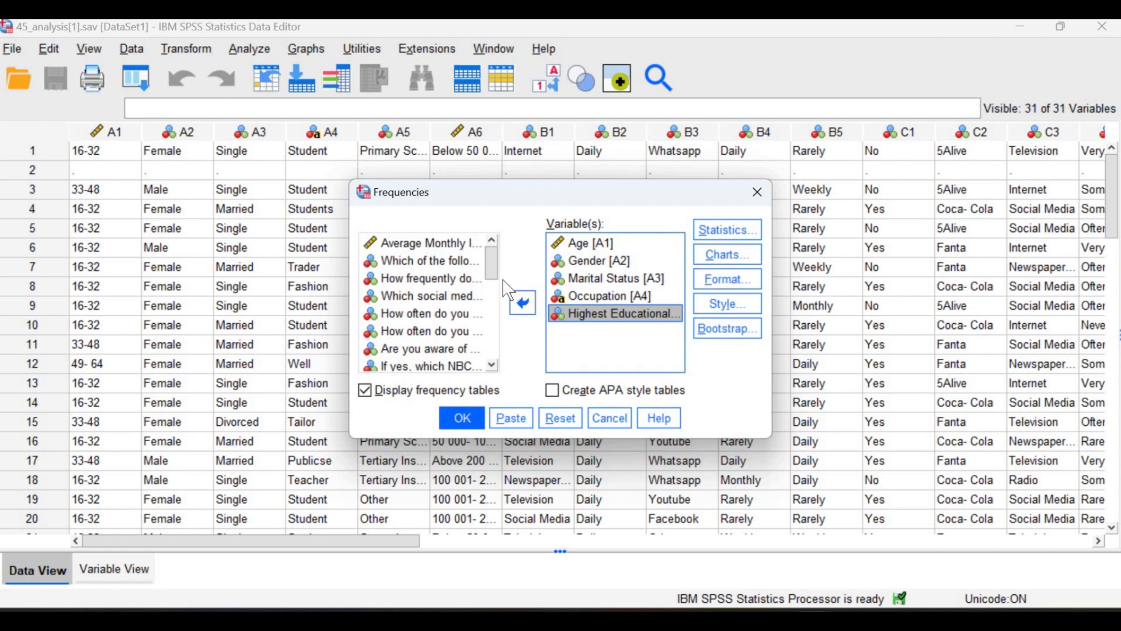
left_click(462, 243)
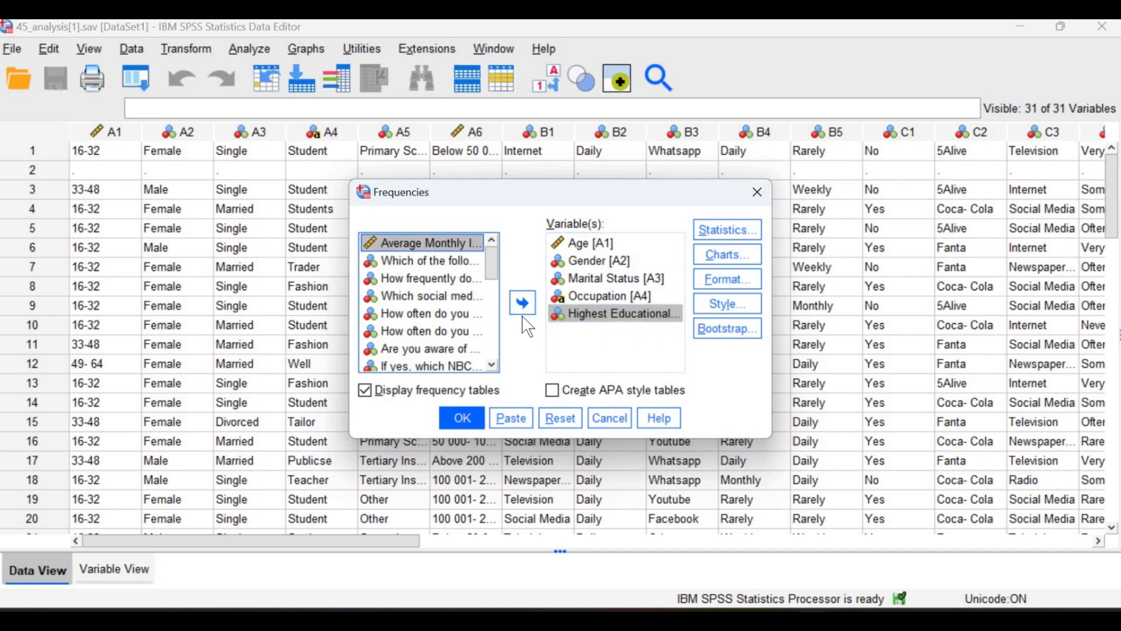
left_click(529, 319)
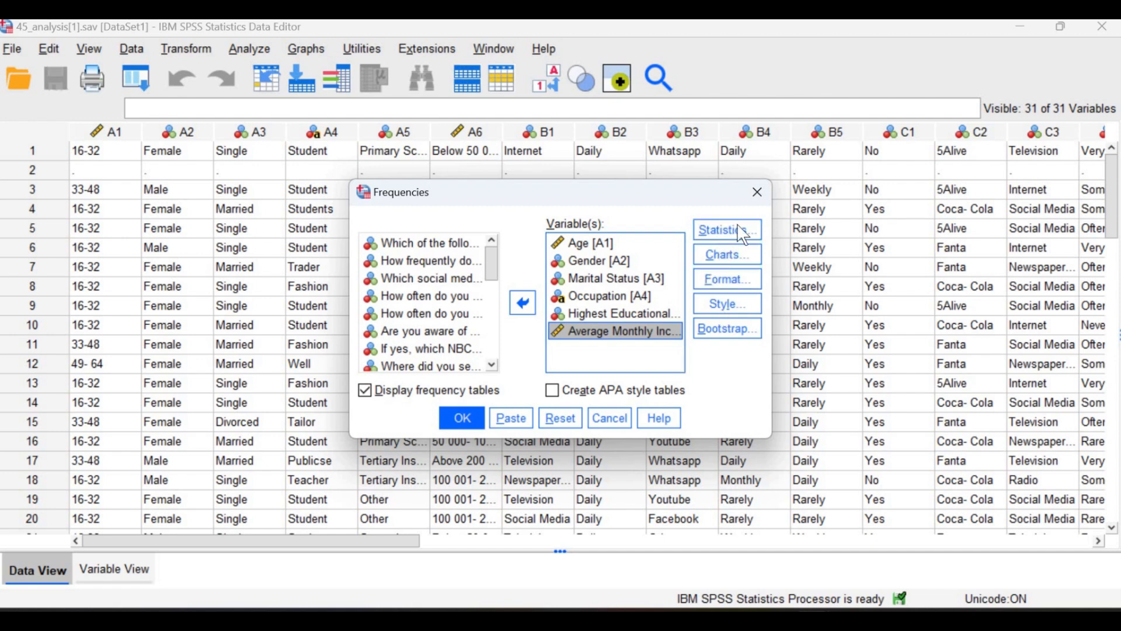
Step: Set the Frequencies output to include bar charts with percentages as chart values, and run the analysis
left_click(745, 238)
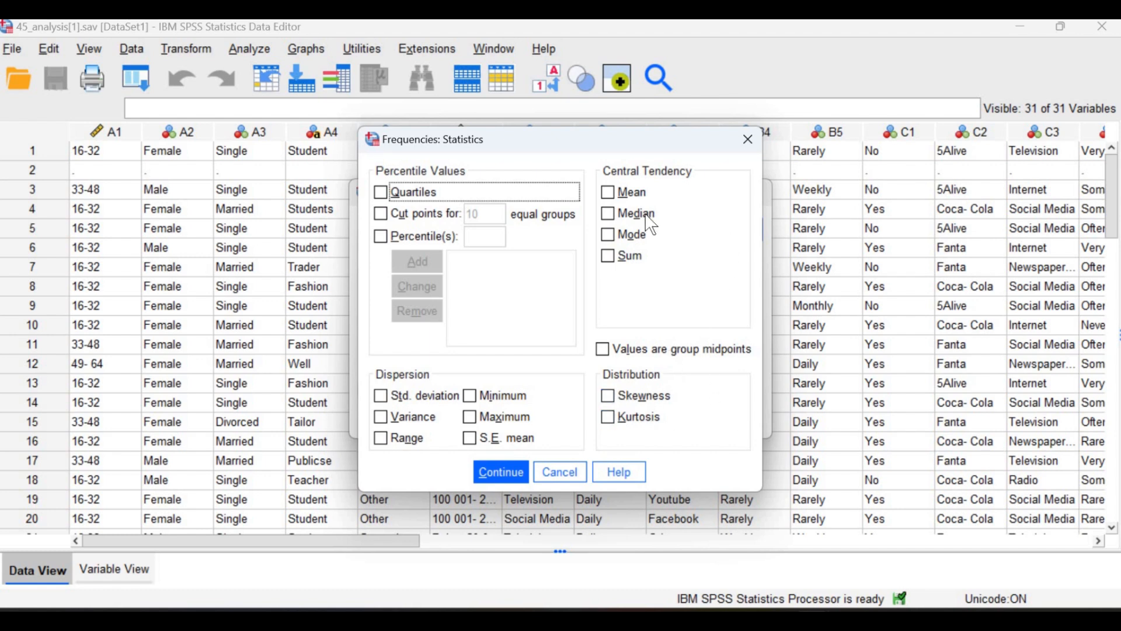
left_click(743, 151)
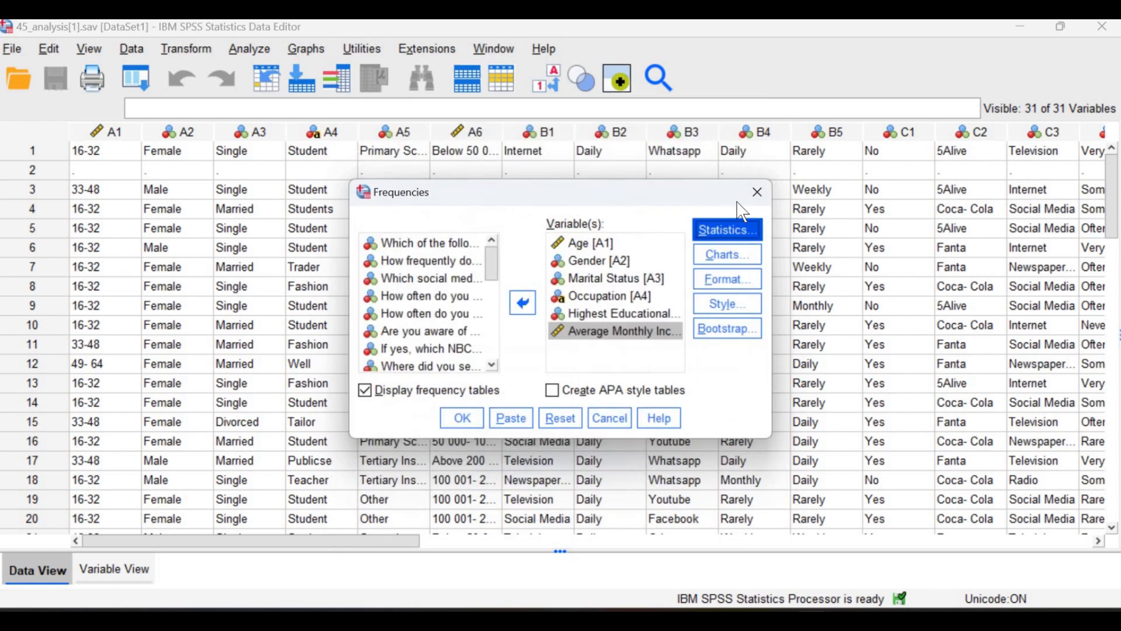
left_click(730, 255)
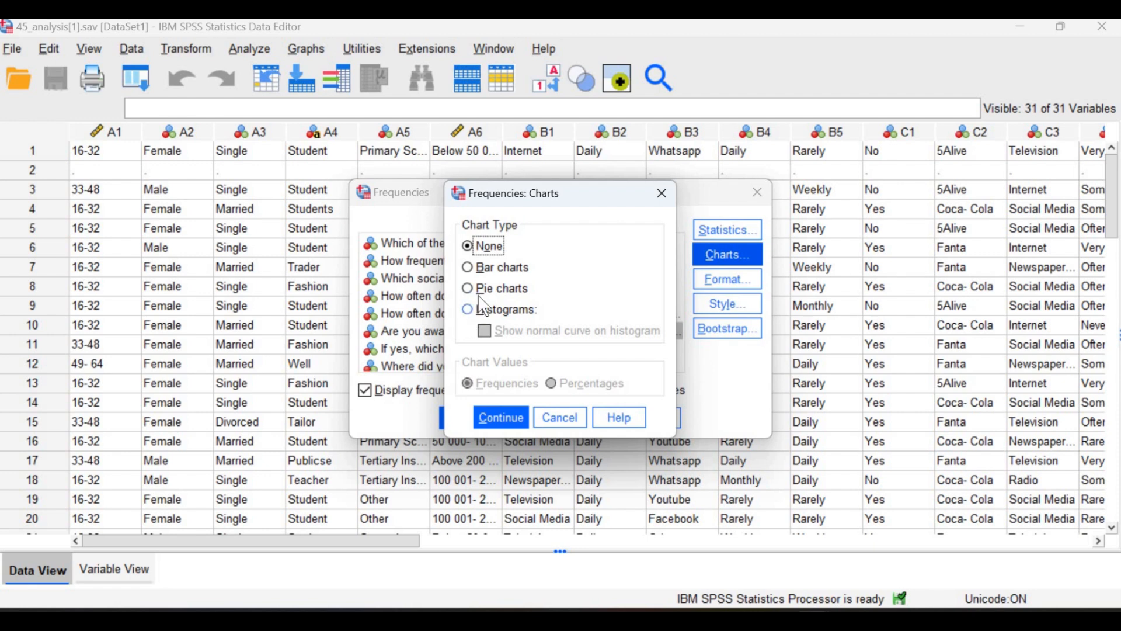
left_click(474, 270)
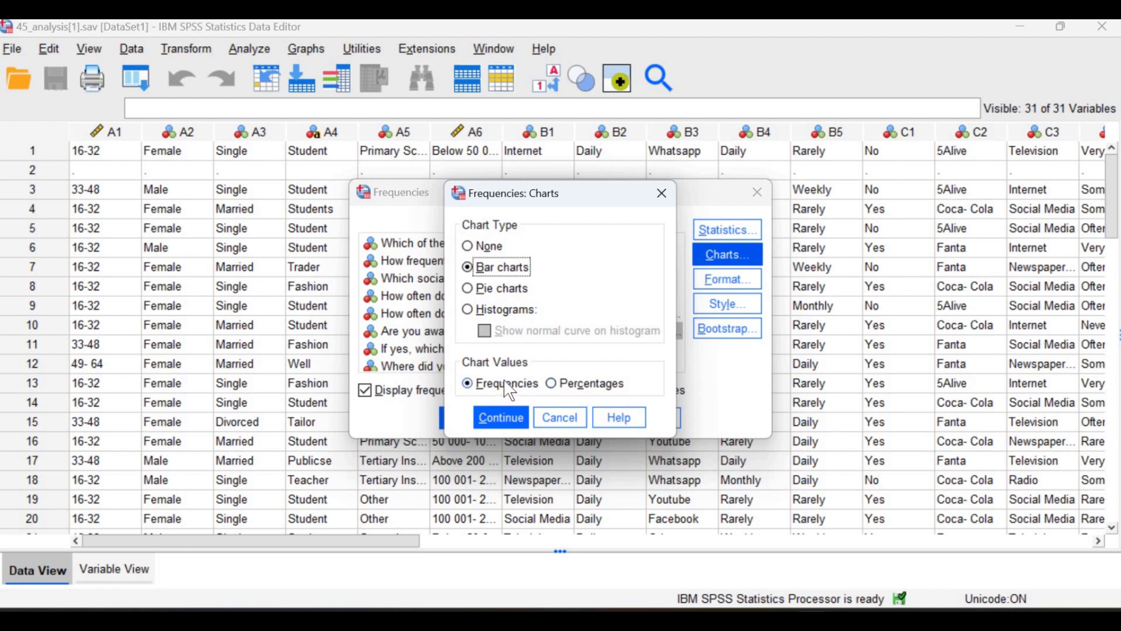
left_click(555, 385)
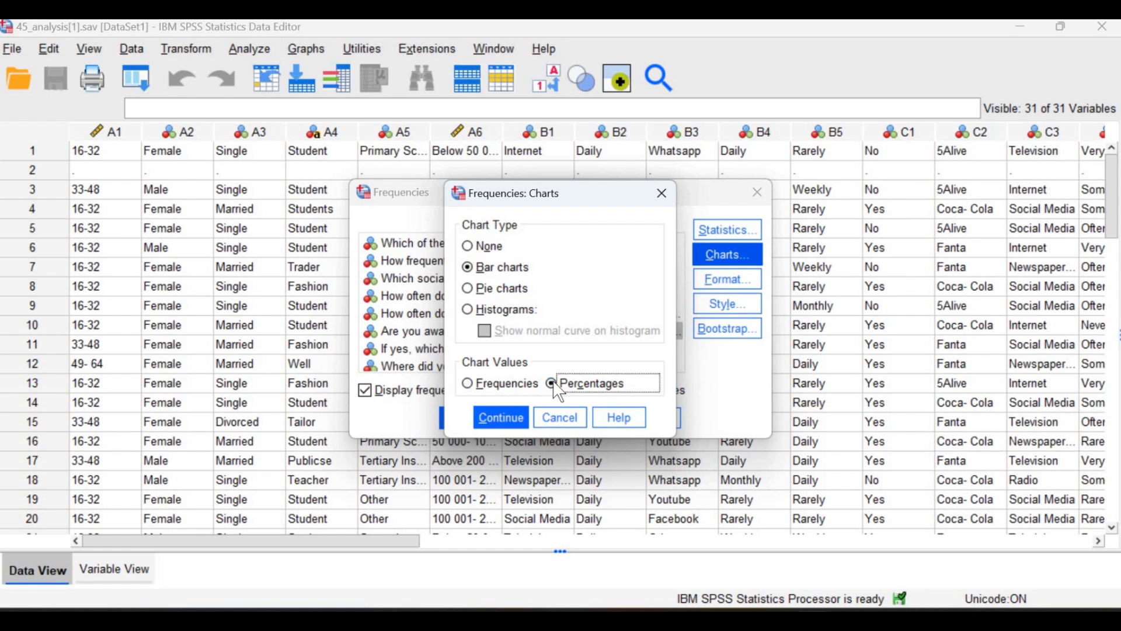
left_click(511, 416)
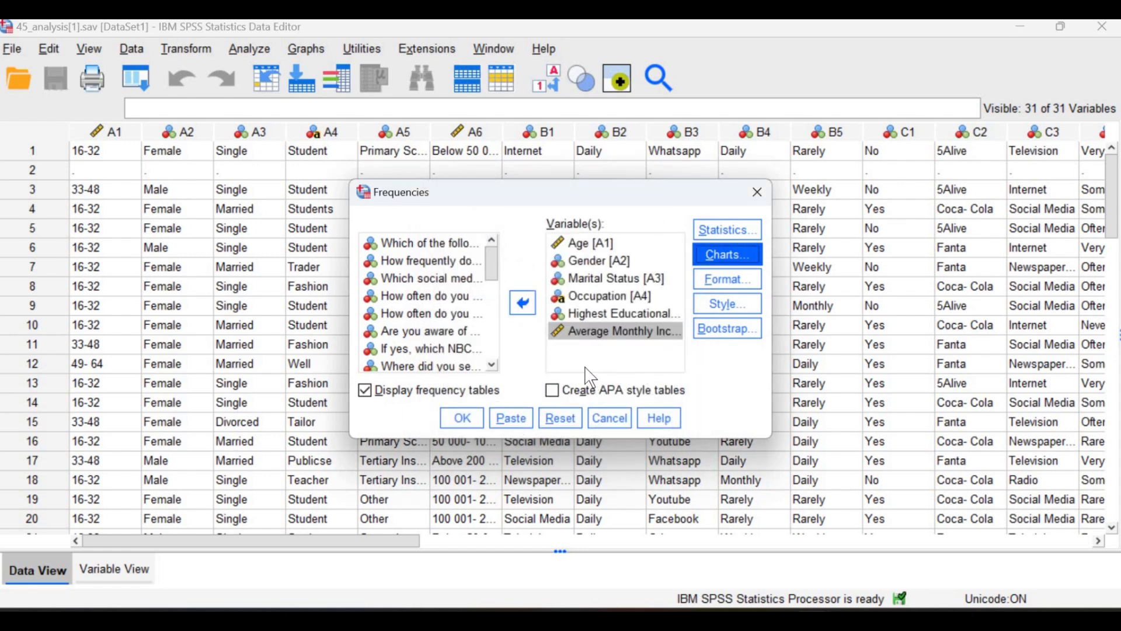
left_click(462, 418)
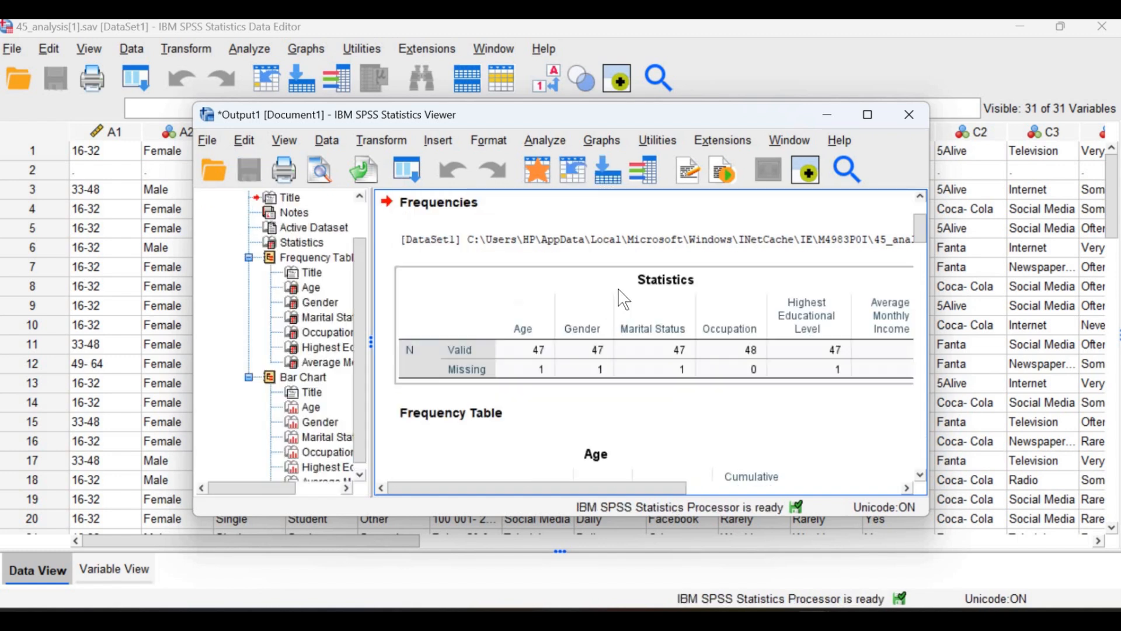
Step: Maximize the output window and examine the frequency tables for age, gender, marital status, occupation, educational level and average monthly income
left_click(865, 129)
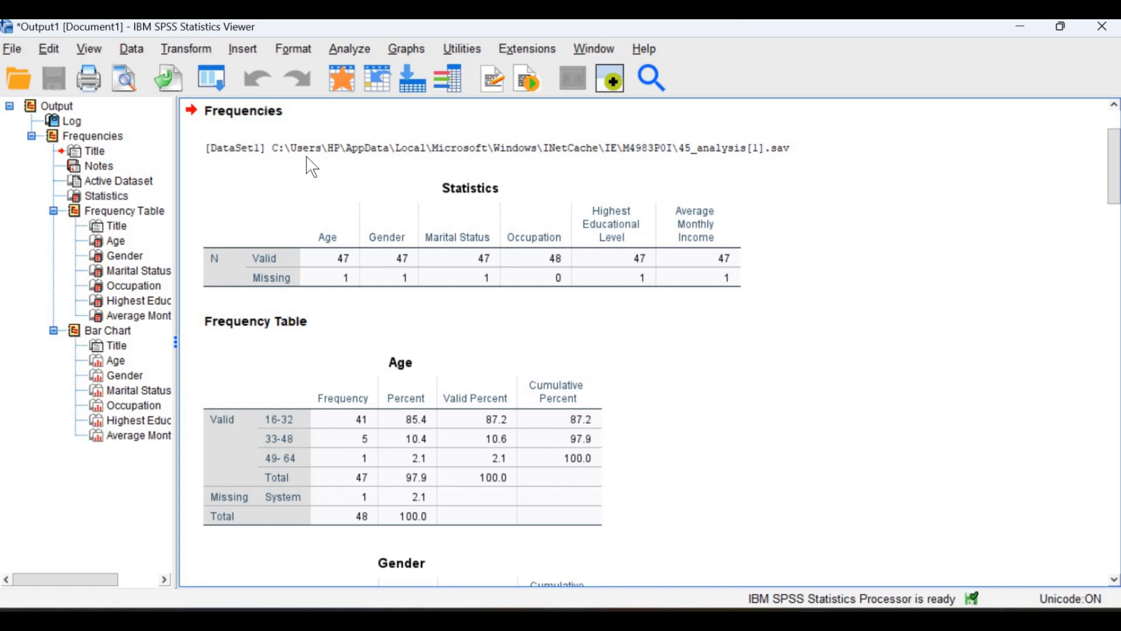
scroll(312, 168, "down", 4)
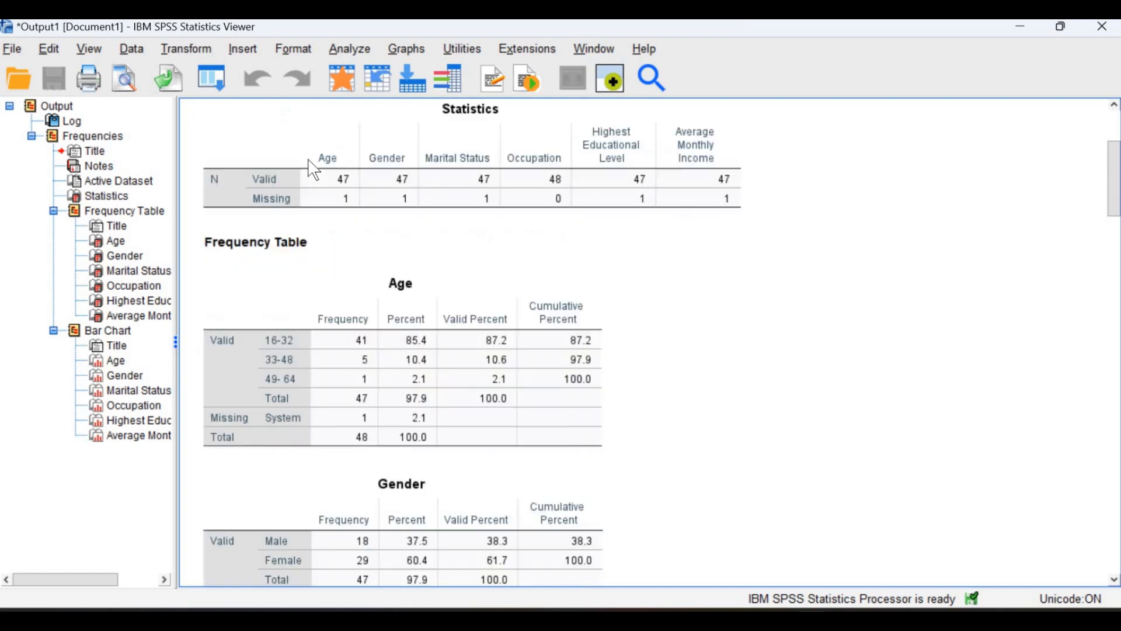
scroll(316, 161, "down", 3)
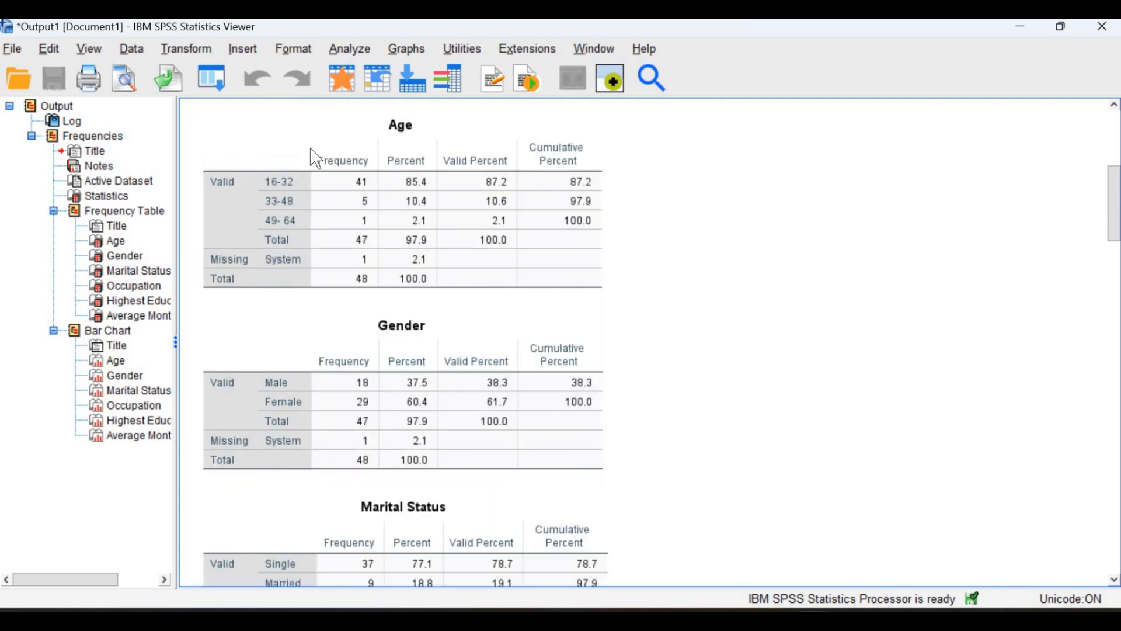
scroll(316, 159, "down", 3)
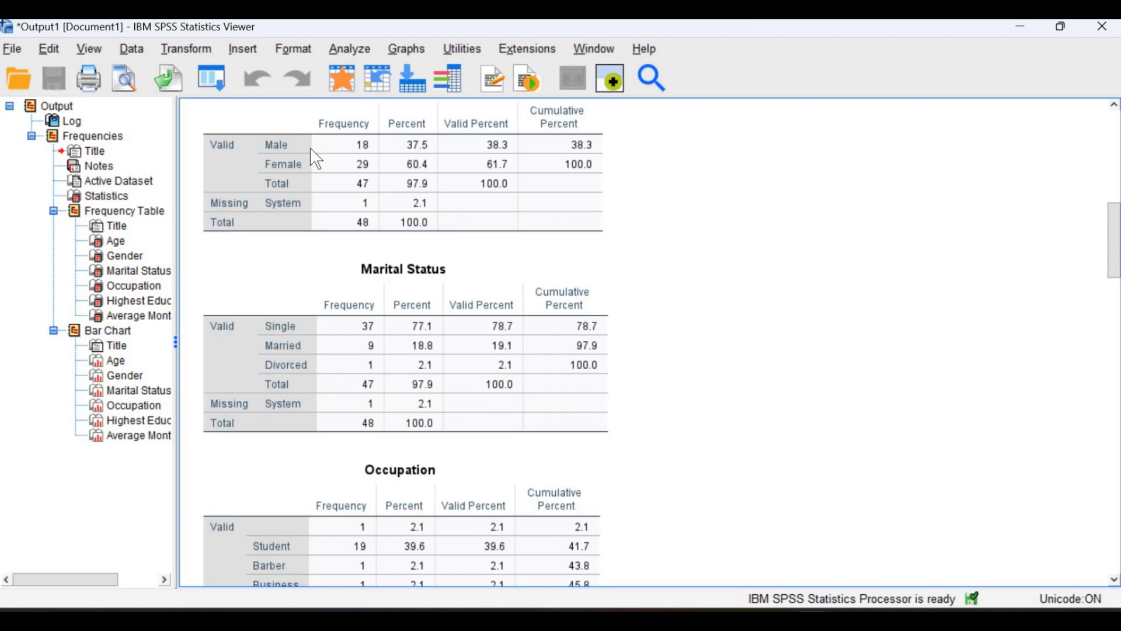
scroll(316, 159, "down", 3)
scroll(316, 159, "down", 3)
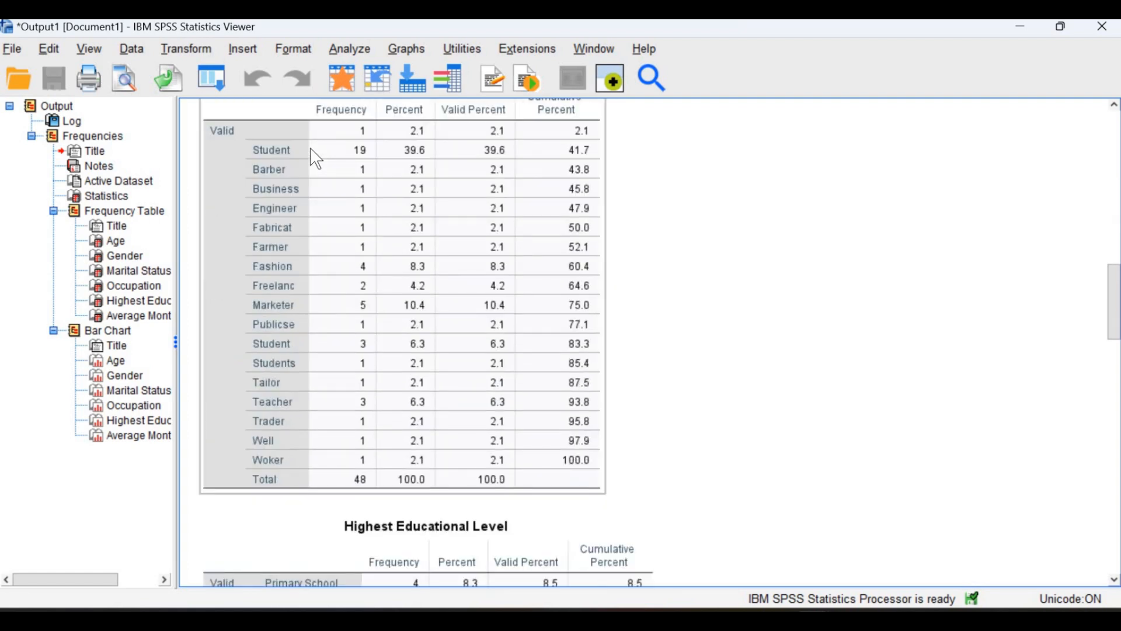
scroll(316, 159, "down", 3)
scroll(316, 159, "down", 6)
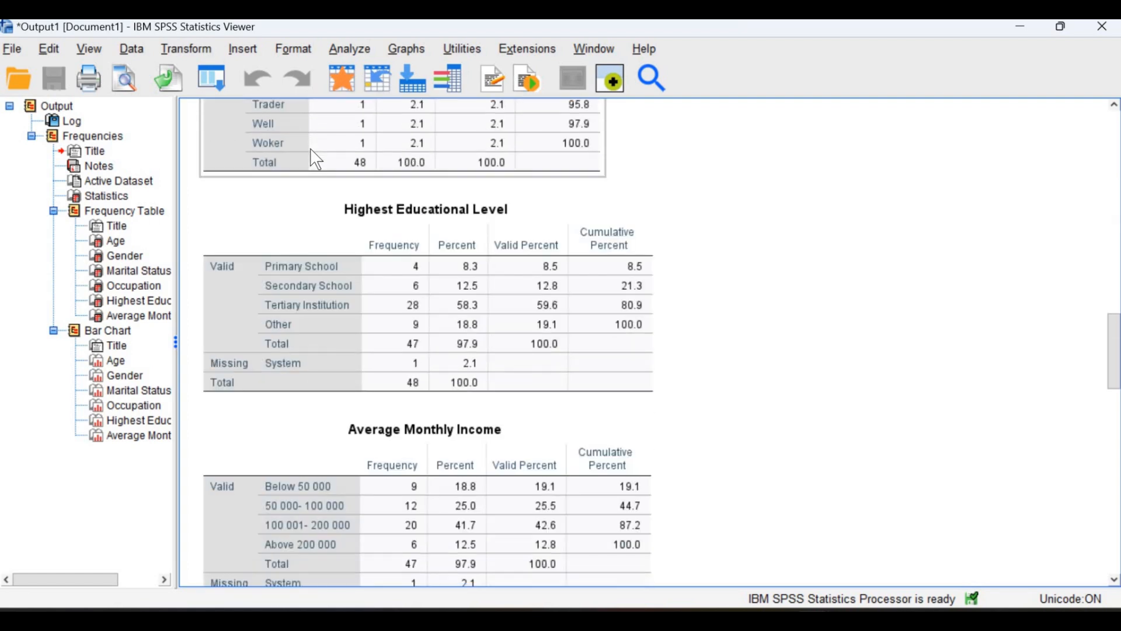
Step: Examine the percentage bar charts for all six demographic variables, from Age through Average Monthly Income
scroll(316, 159, "down", 8)
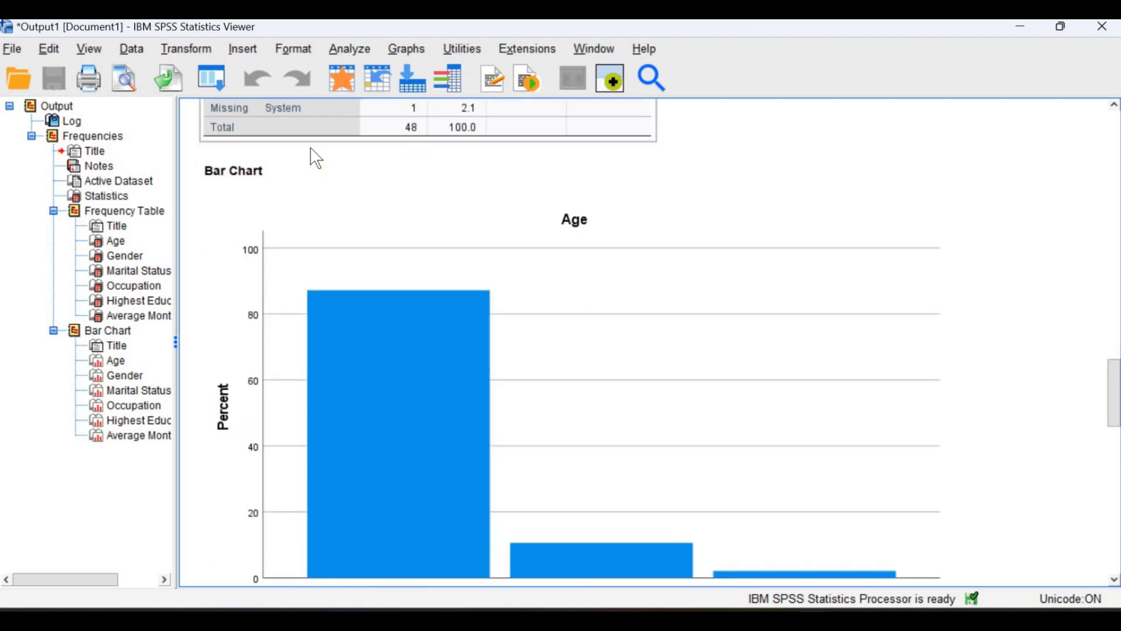
scroll(316, 159, "down", 5)
scroll(316, 159, "down", 6)
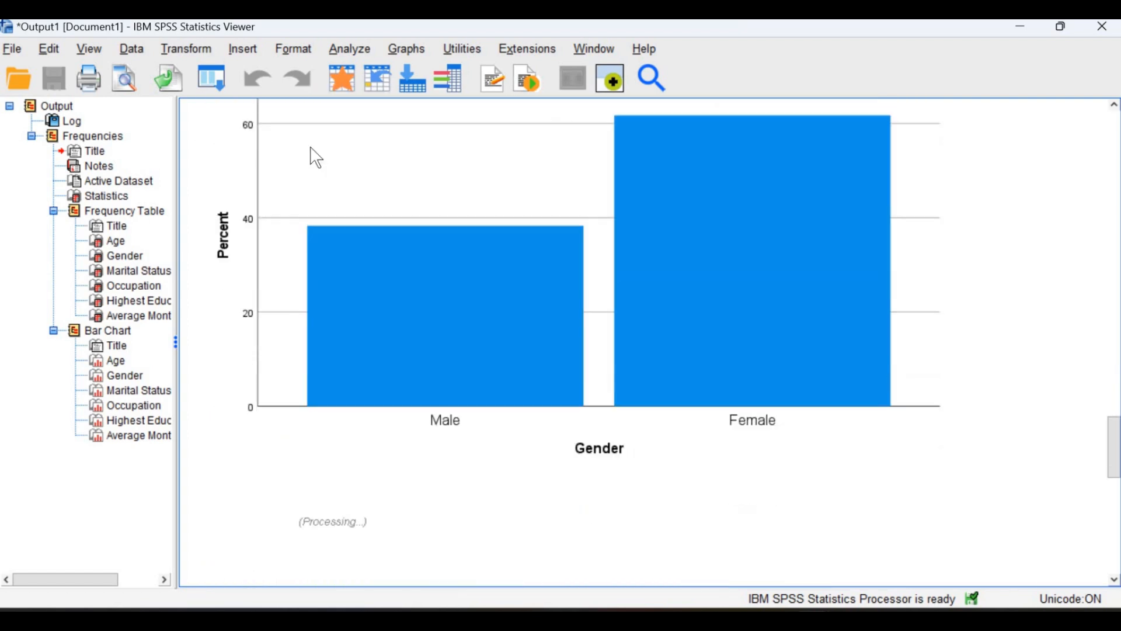
scroll(316, 159, "down", 10)
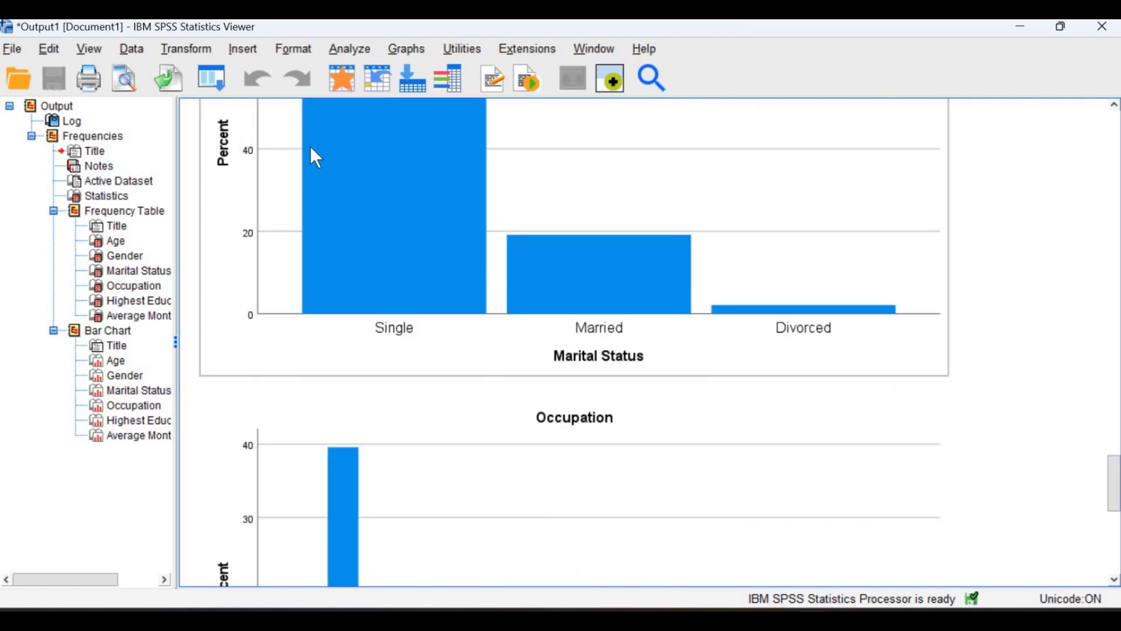
scroll(316, 159, "down", 3)
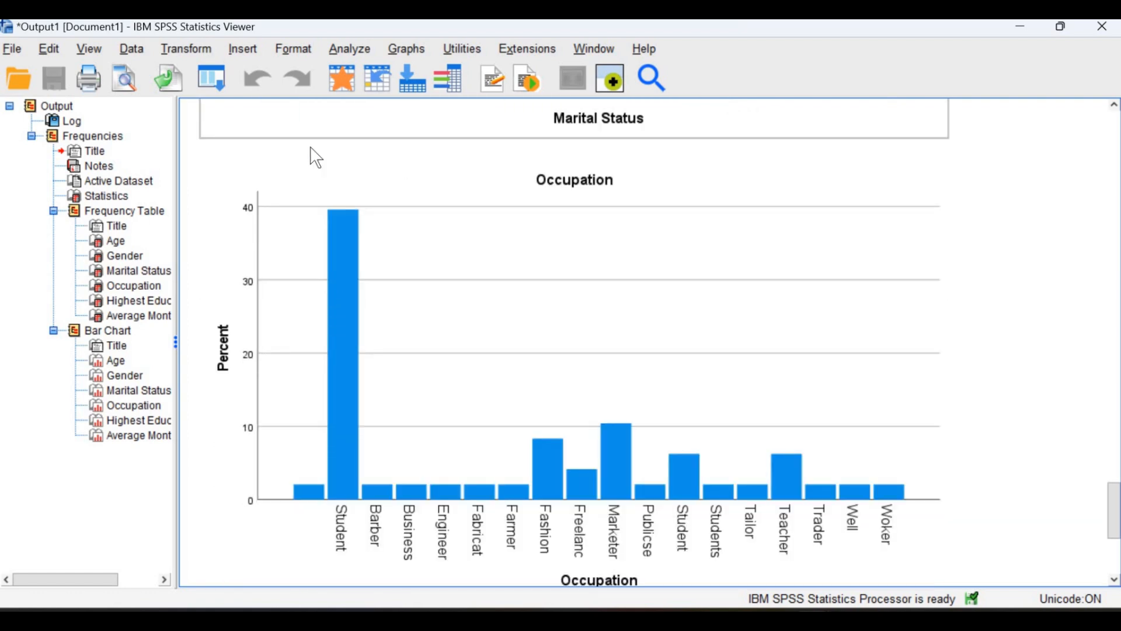
scroll(316, 158, "down", 9)
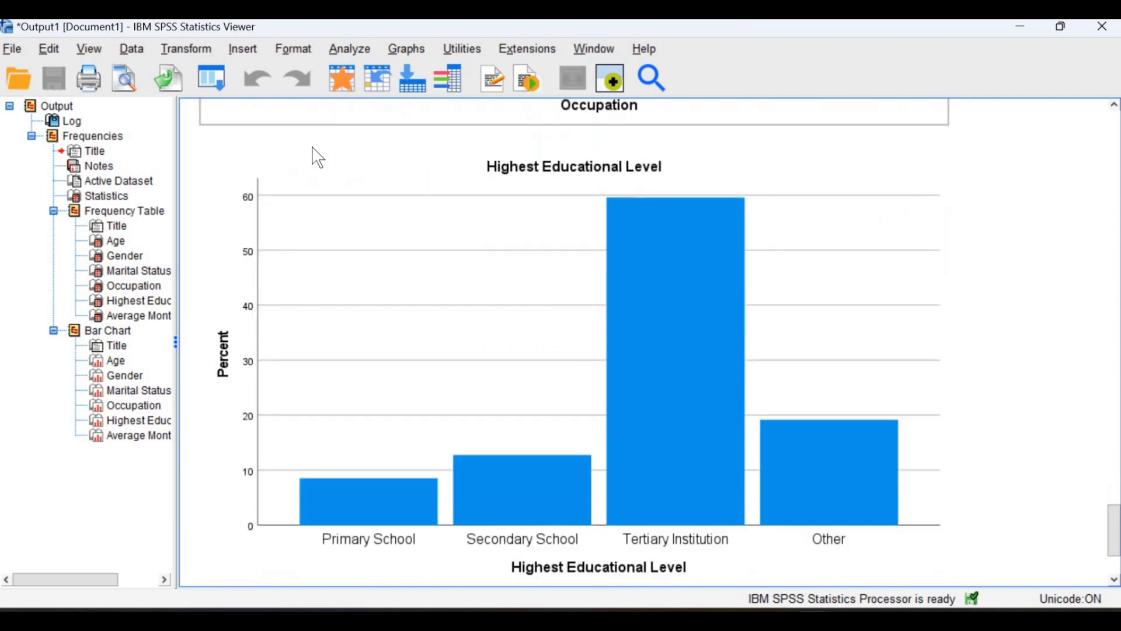
scroll(318, 157, "down", 9)
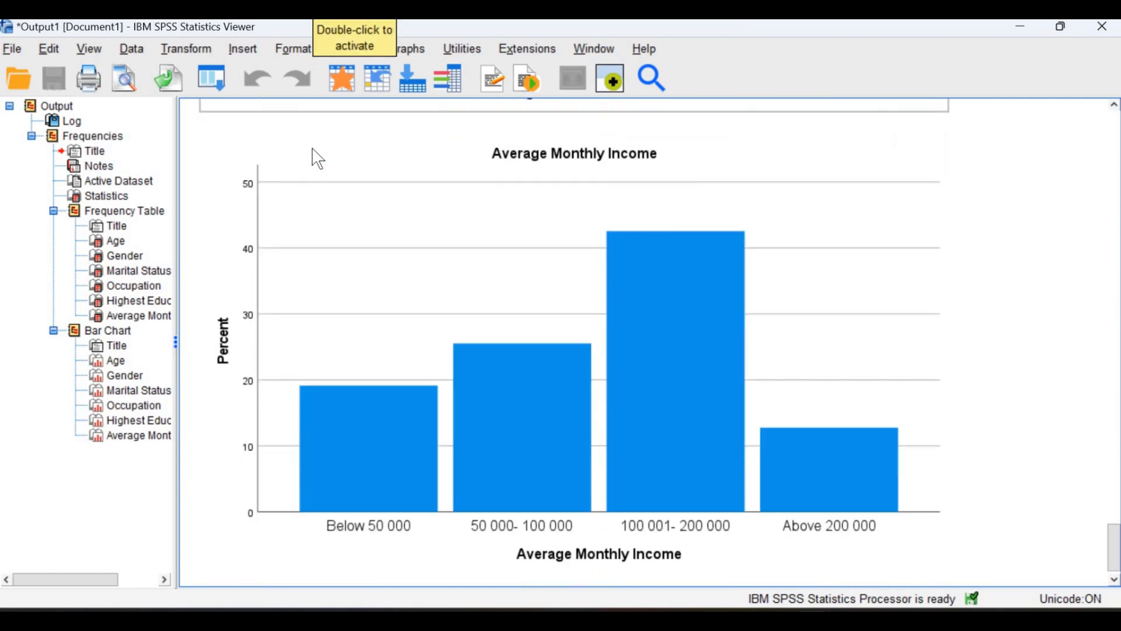
scroll(318, 158, "down", 1)
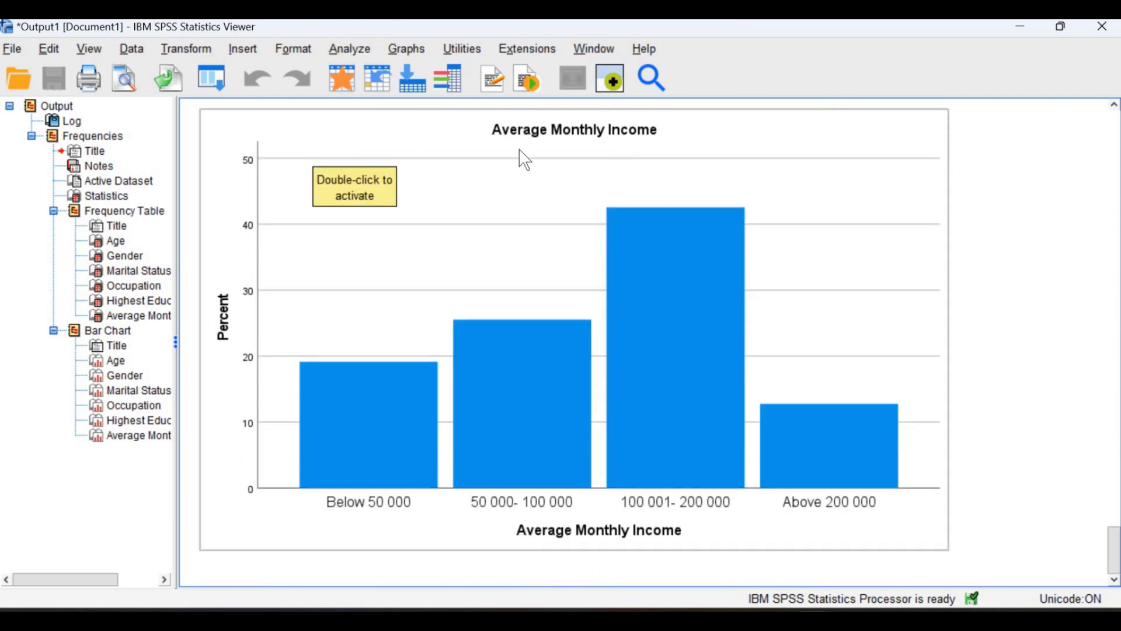
scroll(452, 173, "up", 9)
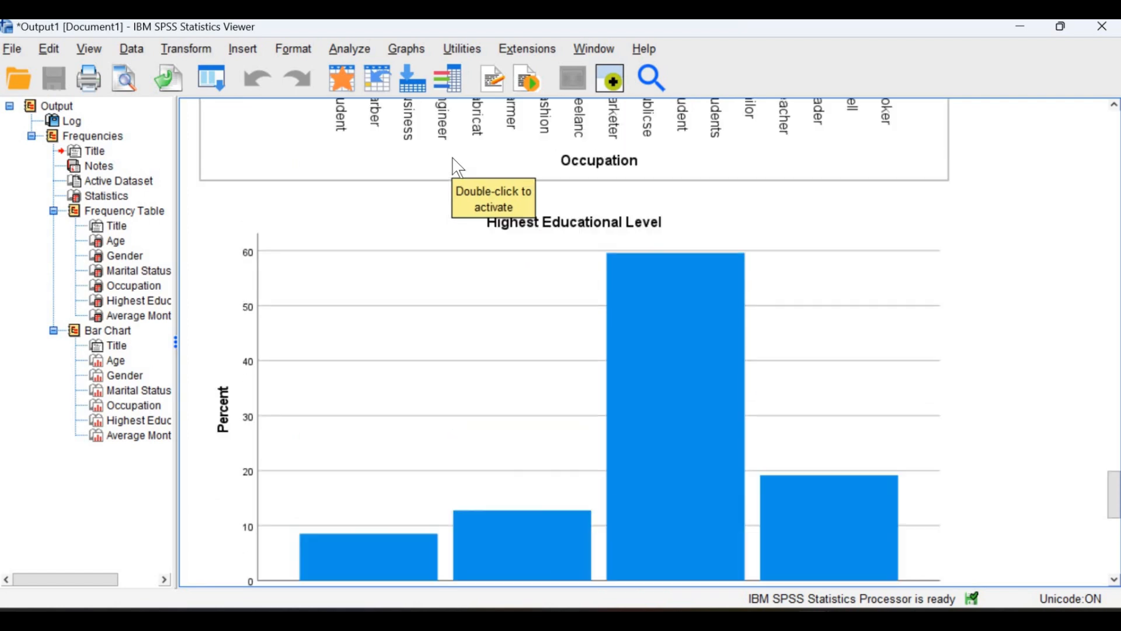
scroll(458, 168, "up", 3)
scroll(621, 150, "down", 3)
scroll(625, 146, "up", 2)
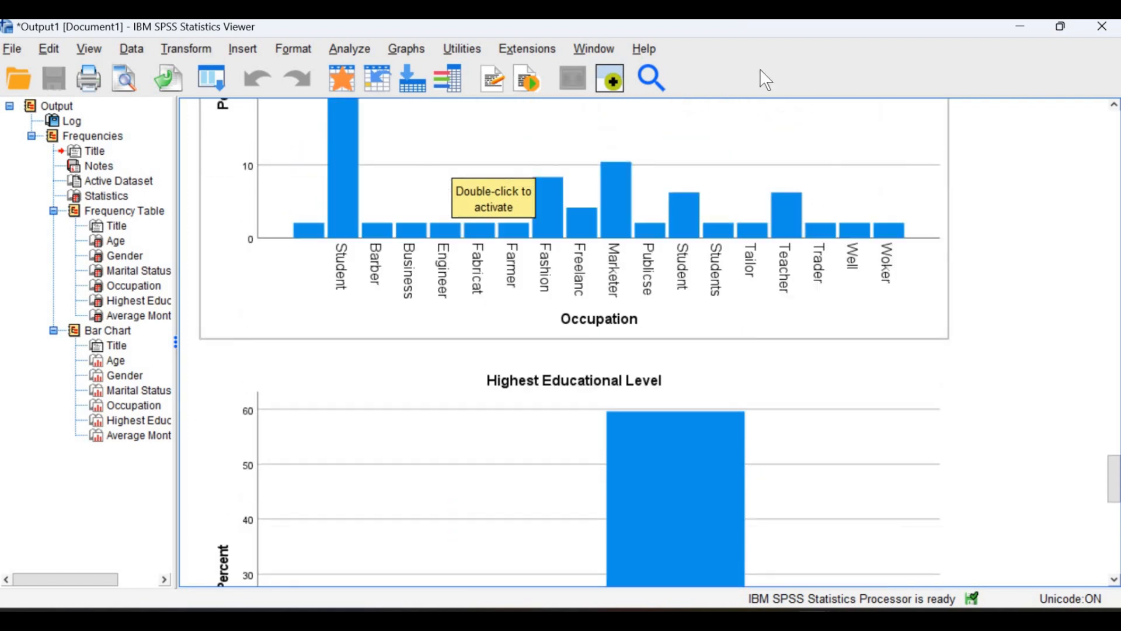
Step: Minimize the output, switch to the Word document My_Project_CHAPTER_ONE[2] and look through its opening pages
left_click(1027, 33)
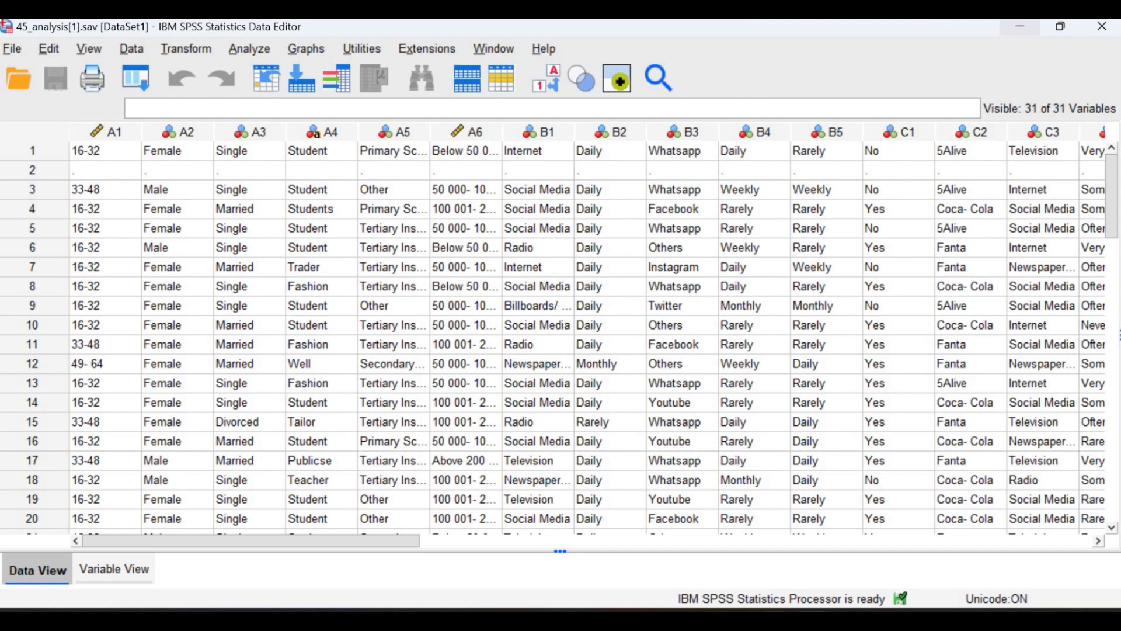
left_click(841, 620)
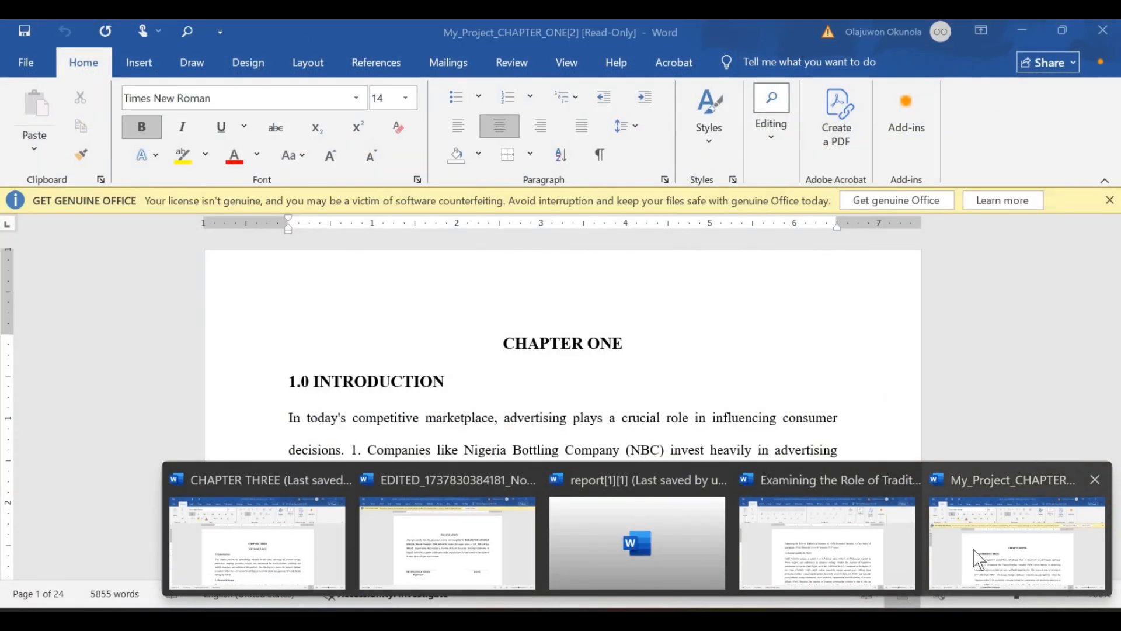
left_click(976, 553)
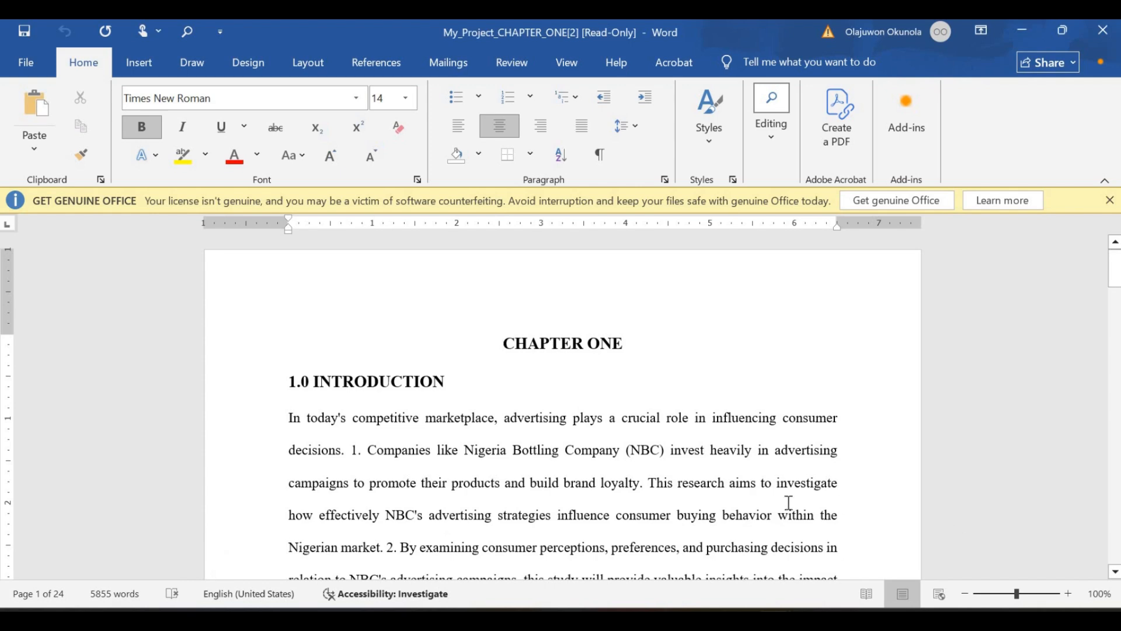
scroll(789, 503, "down", 15)
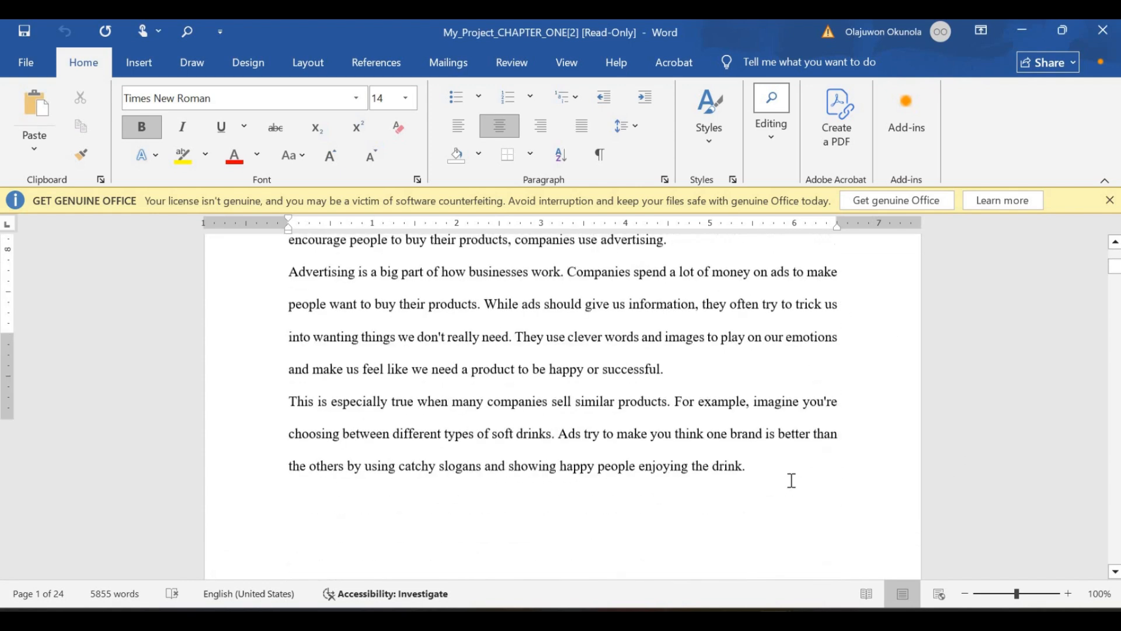
scroll(792, 480, "down", 10)
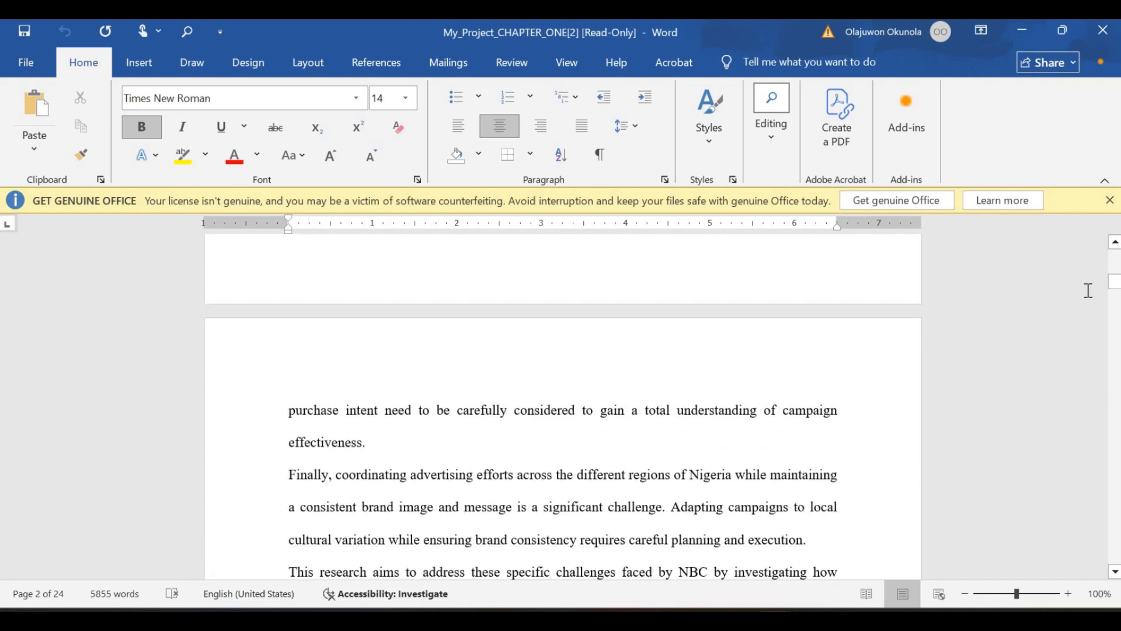
Step: Go to the end of the document and review sections 3.7 Limitation of Data Collection and 3.6 Method of Data Analyses
left_click_drag(1115, 283, 1117, 543)
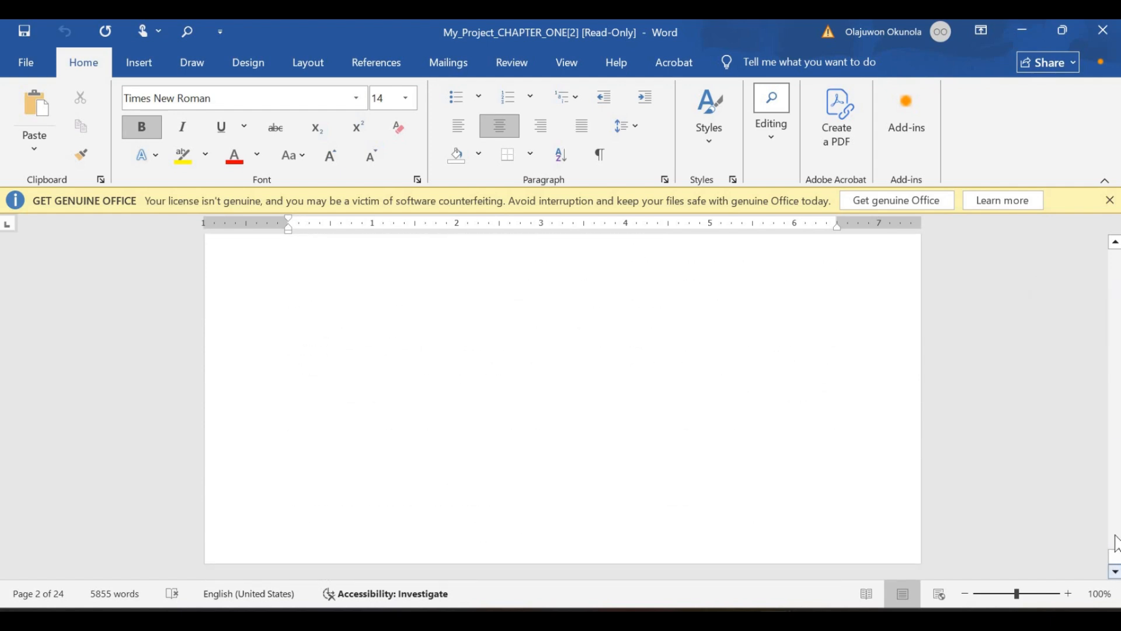
left_click(1115, 242)
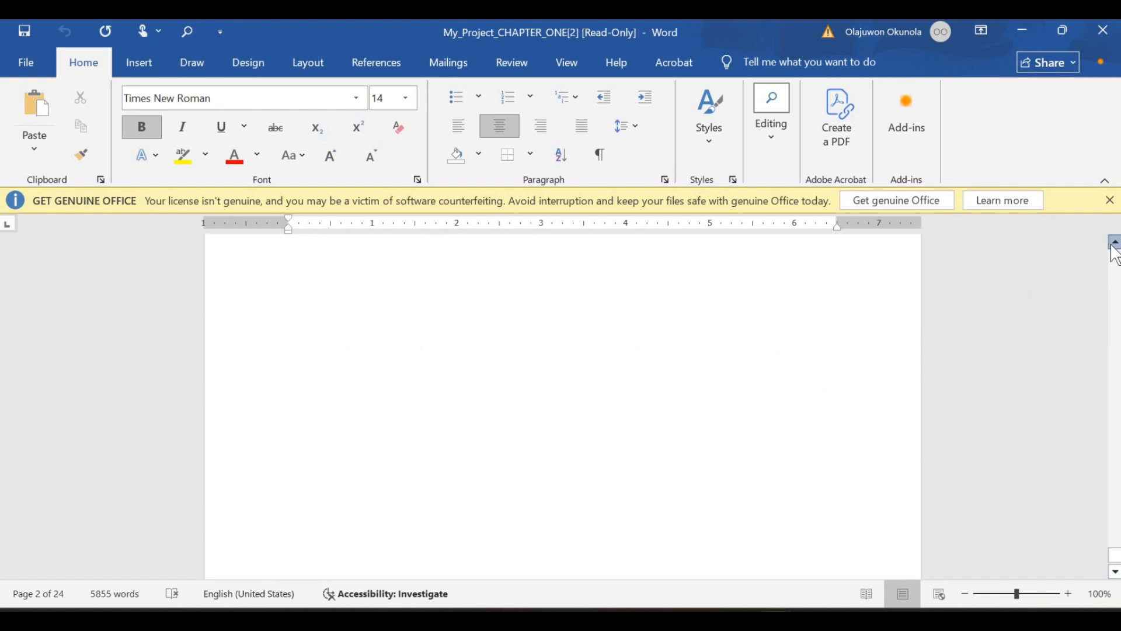
left_click(1115, 243)
left_click(1115, 242)
left_click(1115, 242)
left_click(1115, 243)
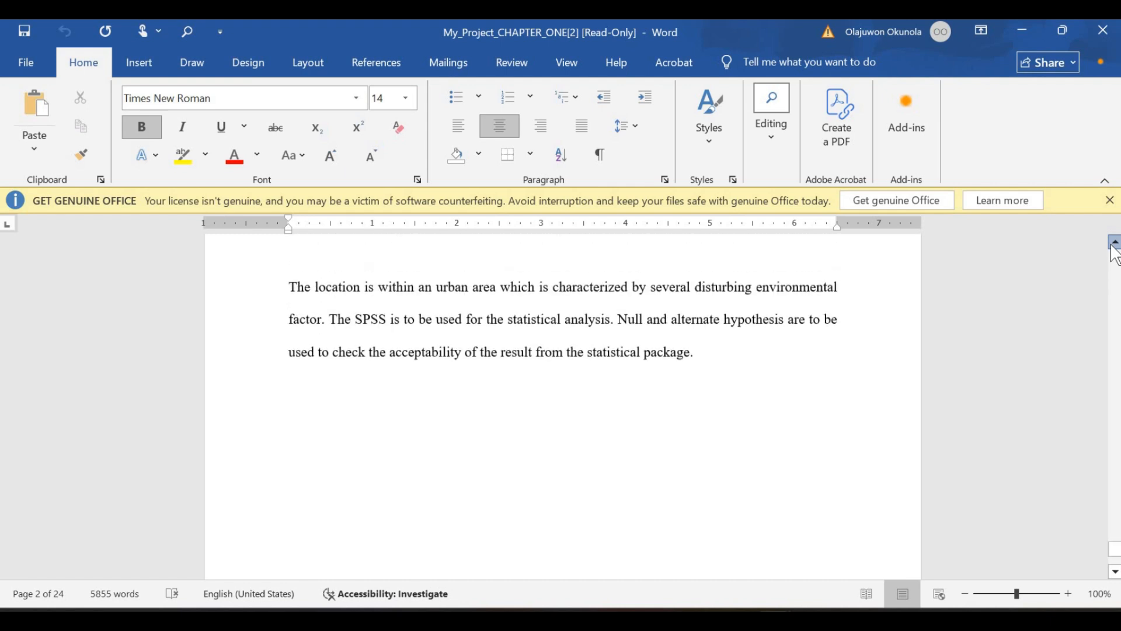
left_click(1115, 242)
left_click(1115, 243)
left_click(1115, 242)
left_click(1115, 243)
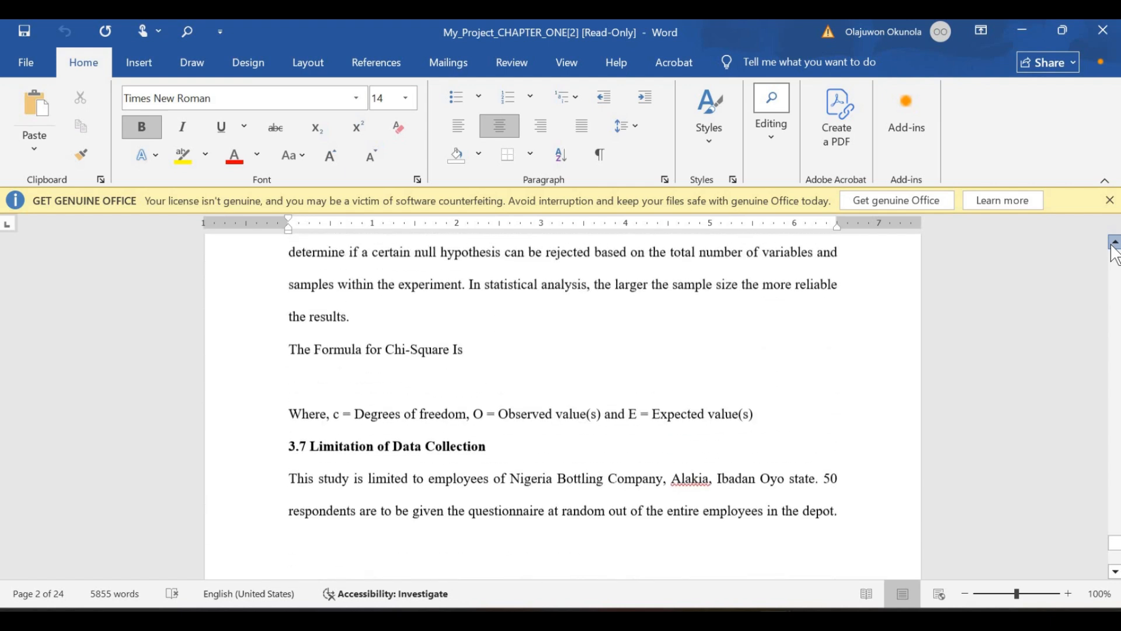
left_click(1115, 242)
left_click(1115, 242)
left_click(1115, 243)
left_click(1115, 242)
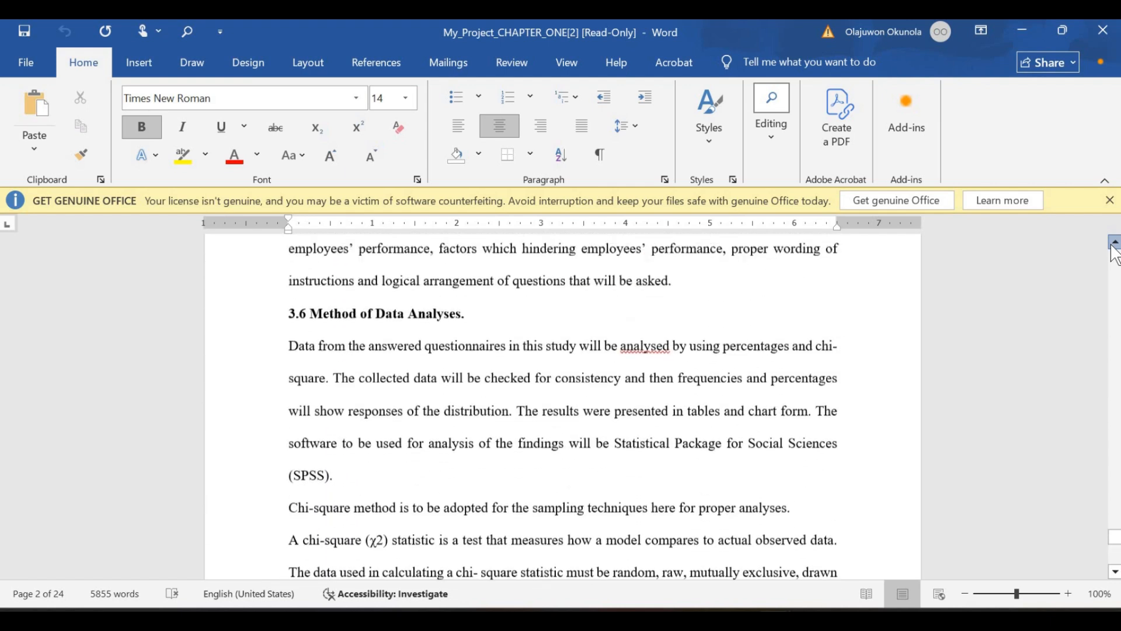
Step: Look back through Chapter Three from section 3.6 Method of Data Analyses to the Research Methodology title page
scroll(68, 513, "up", 6)
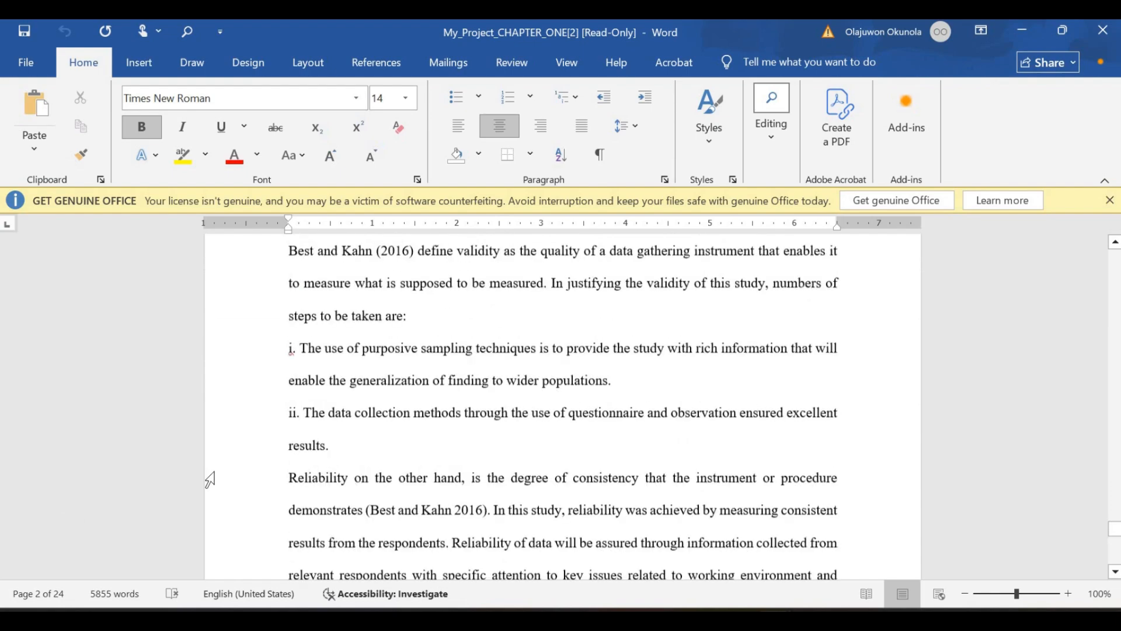
scroll(209, 480, "up", 9)
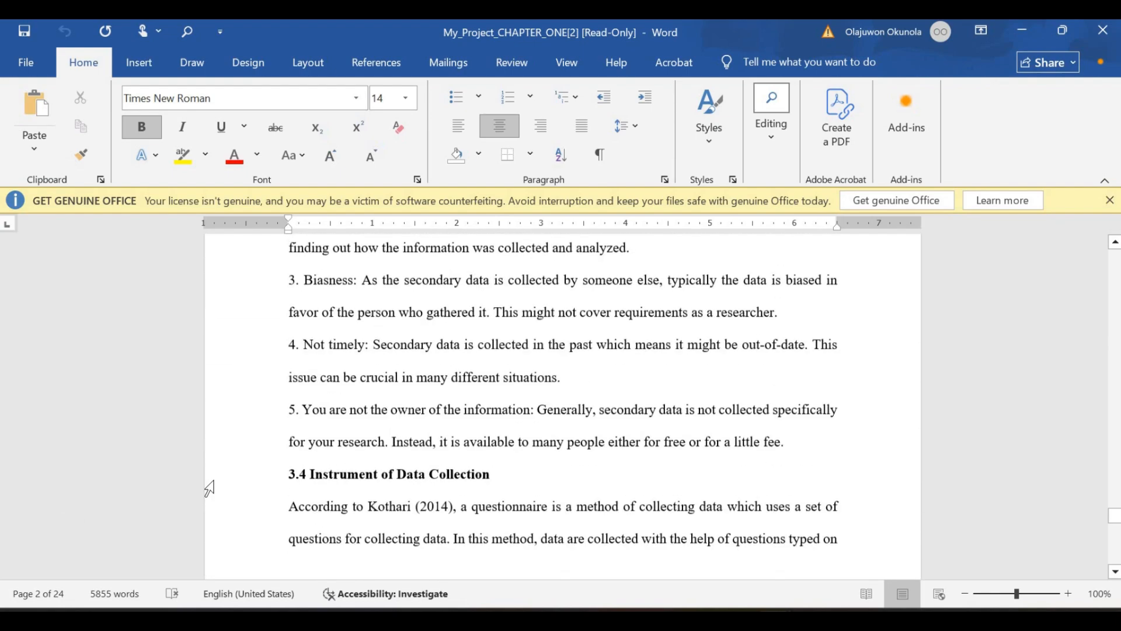
scroll(209, 489, "up", 15)
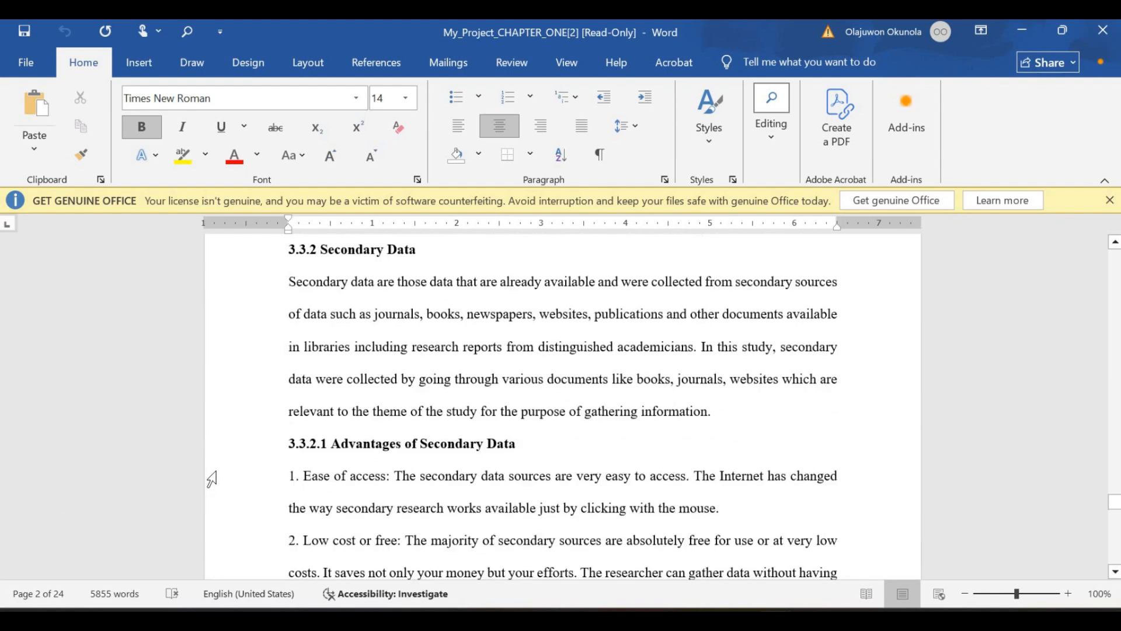
scroll(211, 479, "up", 12)
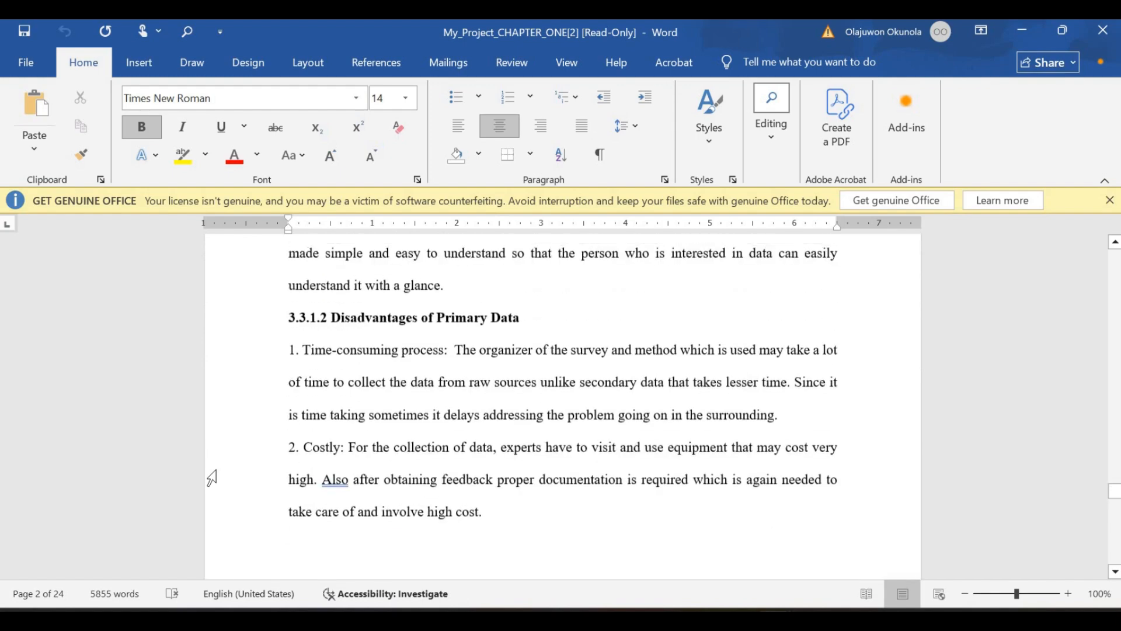
scroll(212, 478, "up", 15)
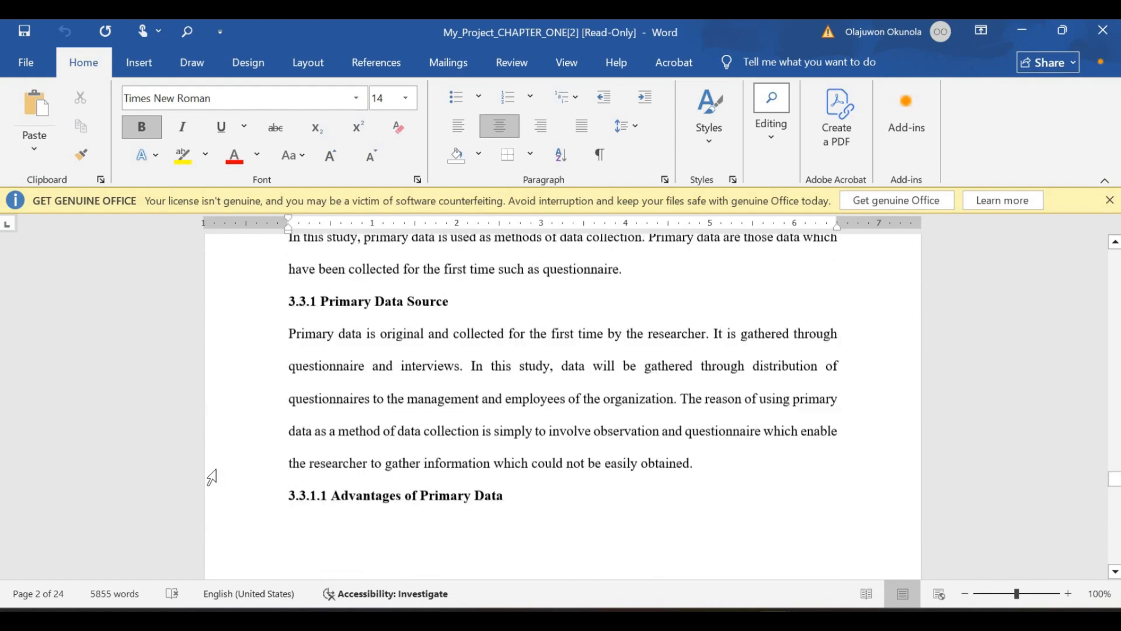
scroll(211, 478, "up", 15)
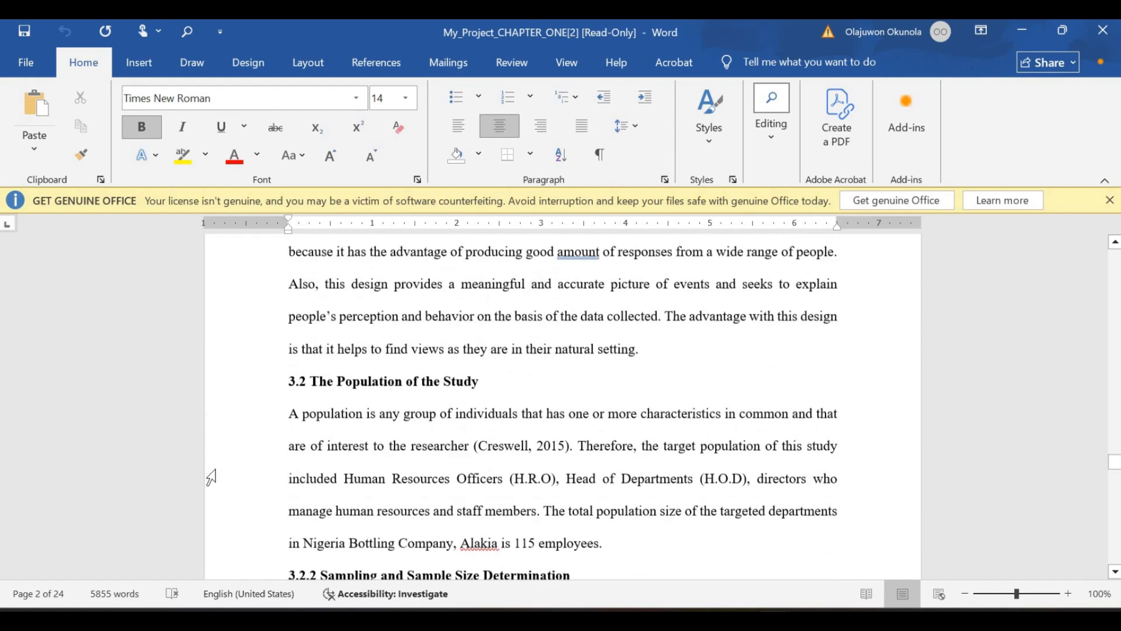
scroll(211, 478, "up", 12)
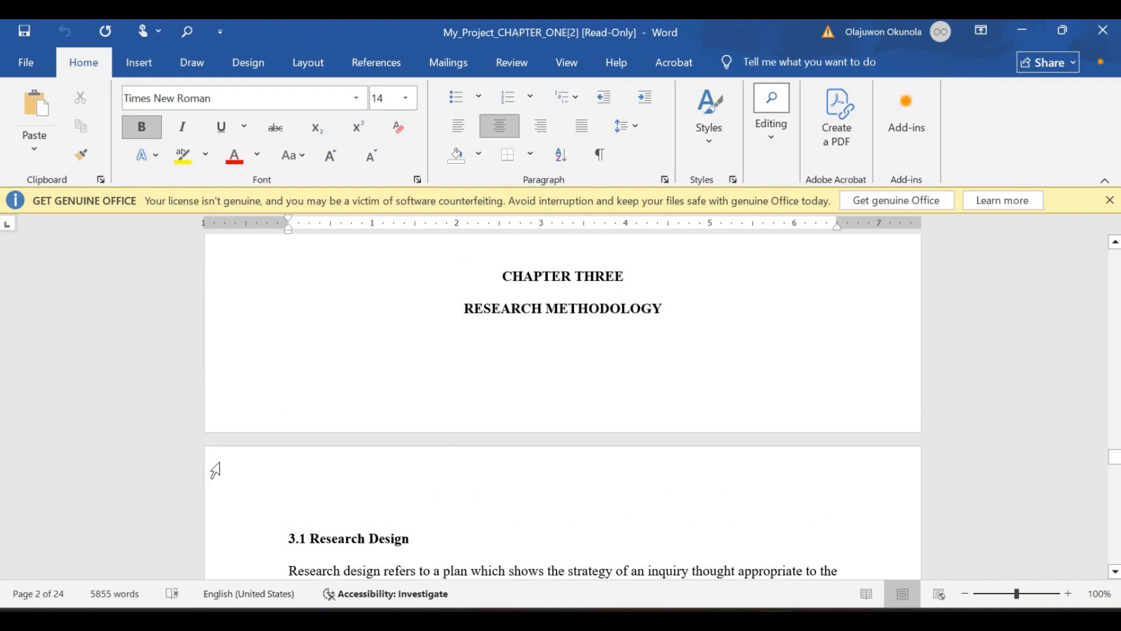
Step: Go forward through Chapter Three from 3.1 Research Design and read section 3.6 Method of Data Analyses
scroll(216, 471, "down", 12)
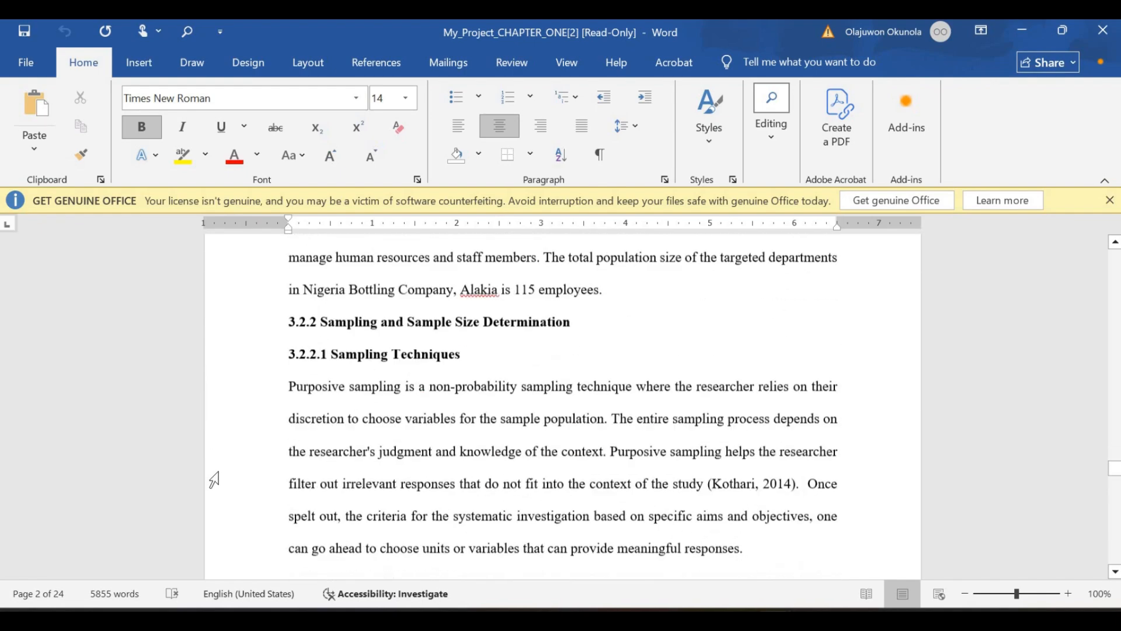
scroll(215, 480, "down", 15)
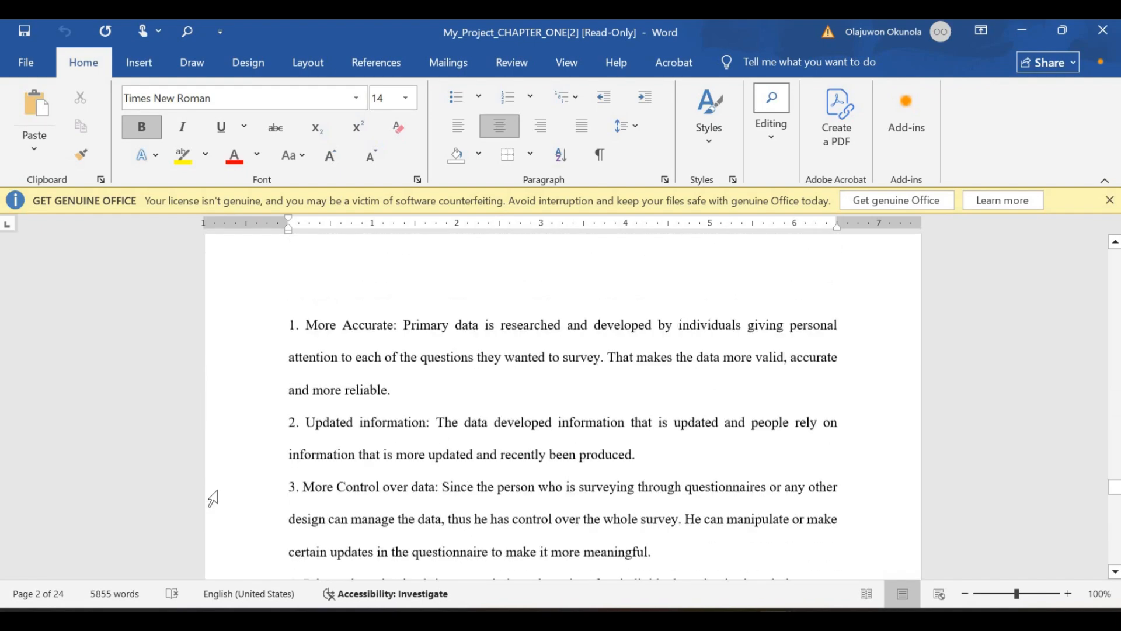
scroll(213, 498, "down", 15)
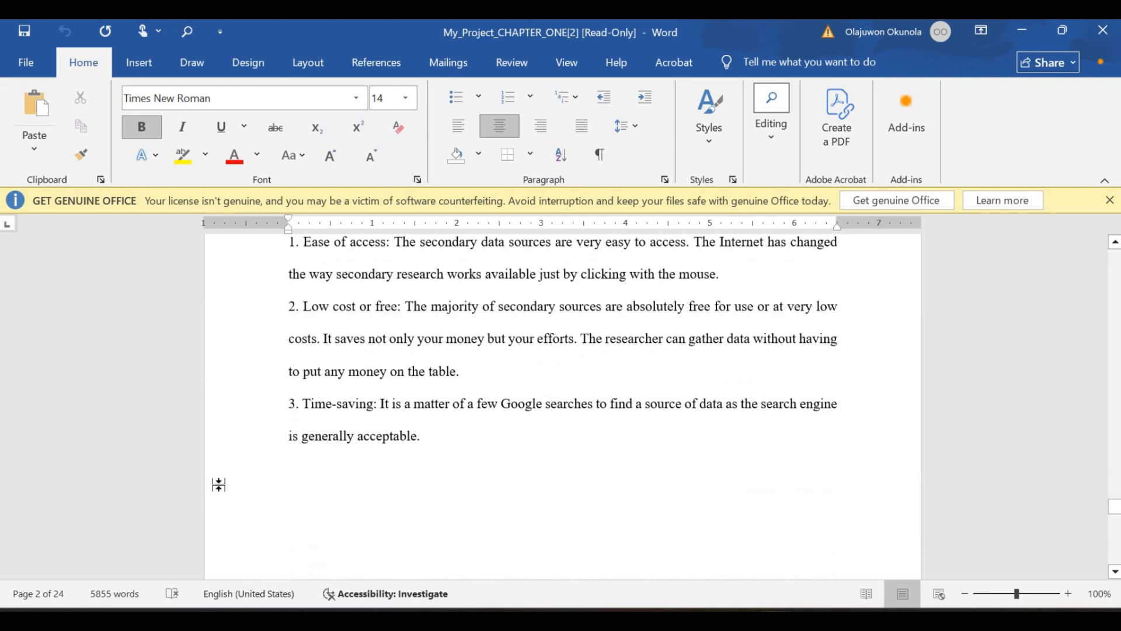
scroll(218, 485, "down", 15)
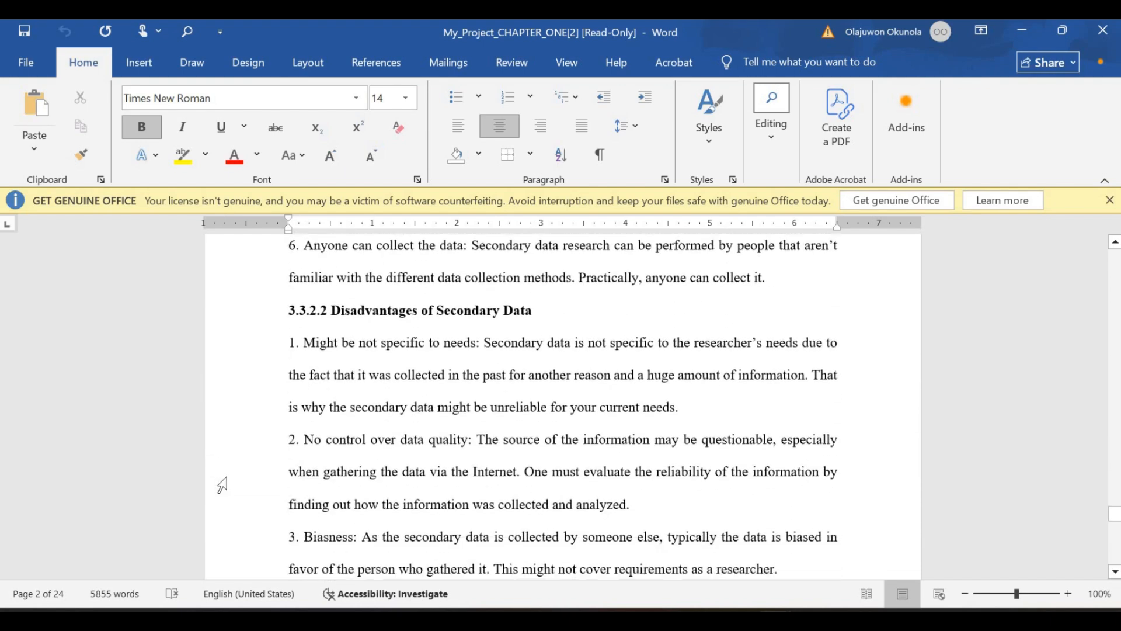
scroll(222, 485, "down", 15)
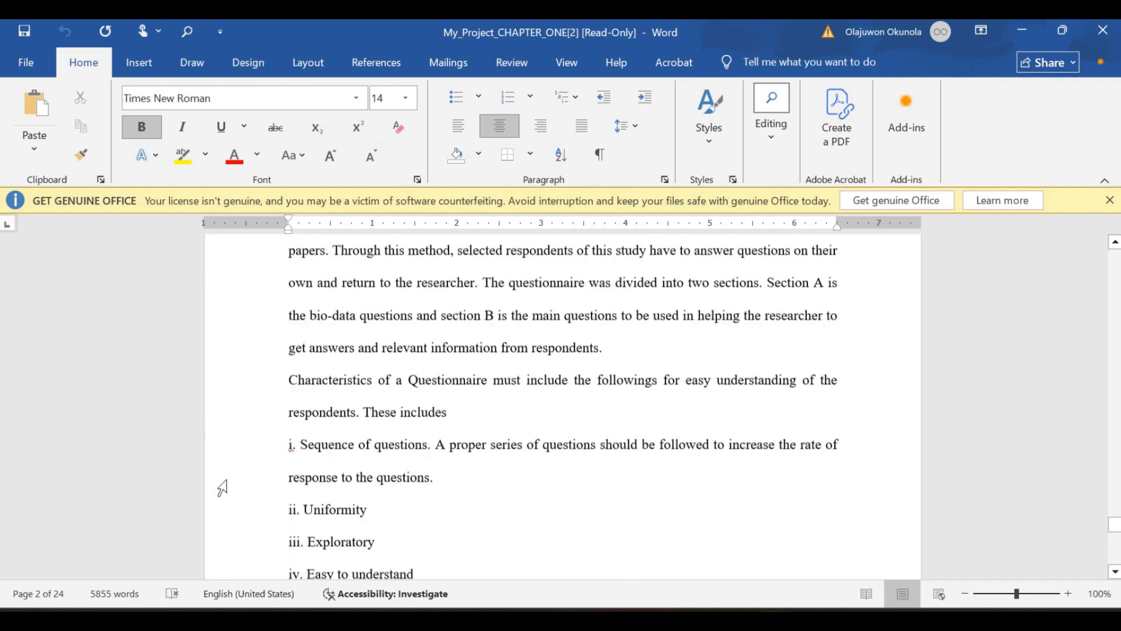
scroll(223, 487, "down", 15)
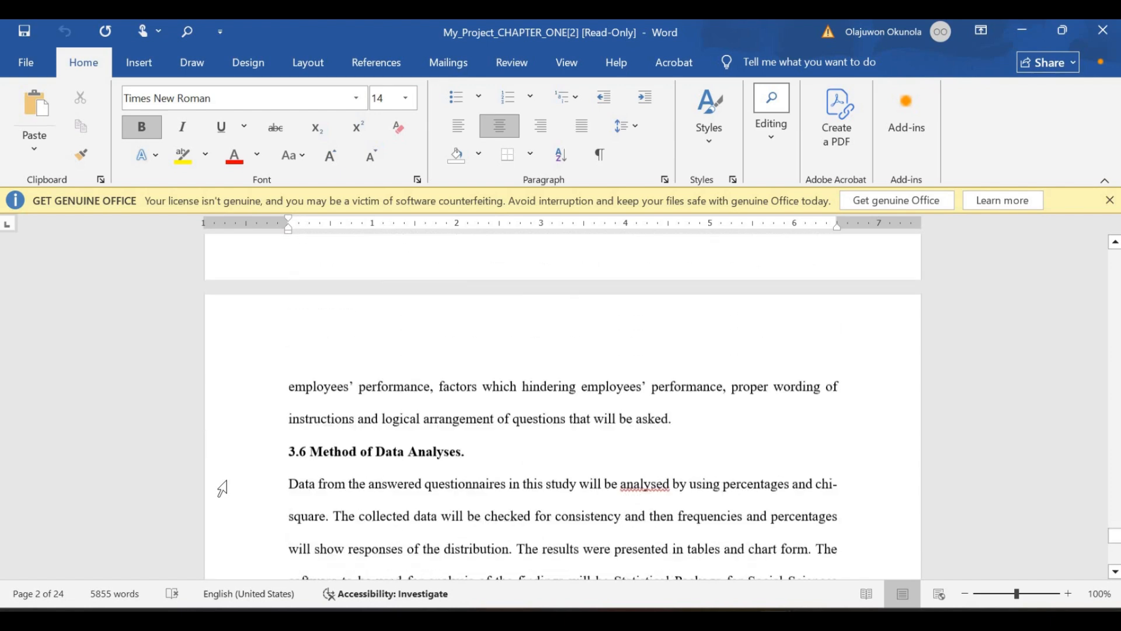
scroll(222, 488, "down", 4)
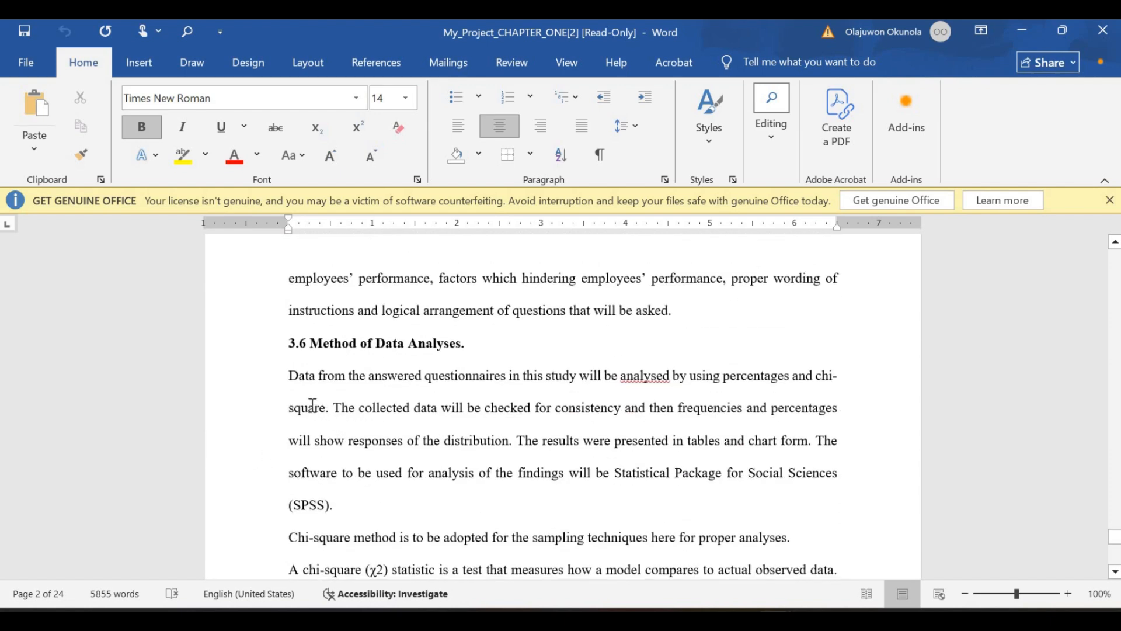
scroll(379, 374, "down", 2)
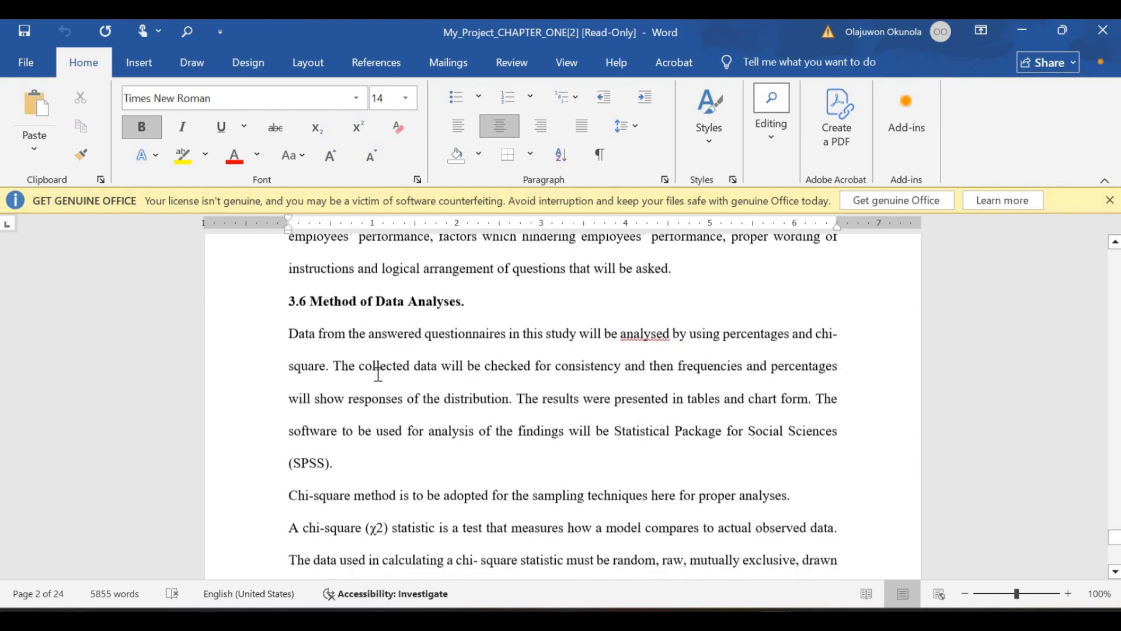
scroll(379, 374, "down", 3)
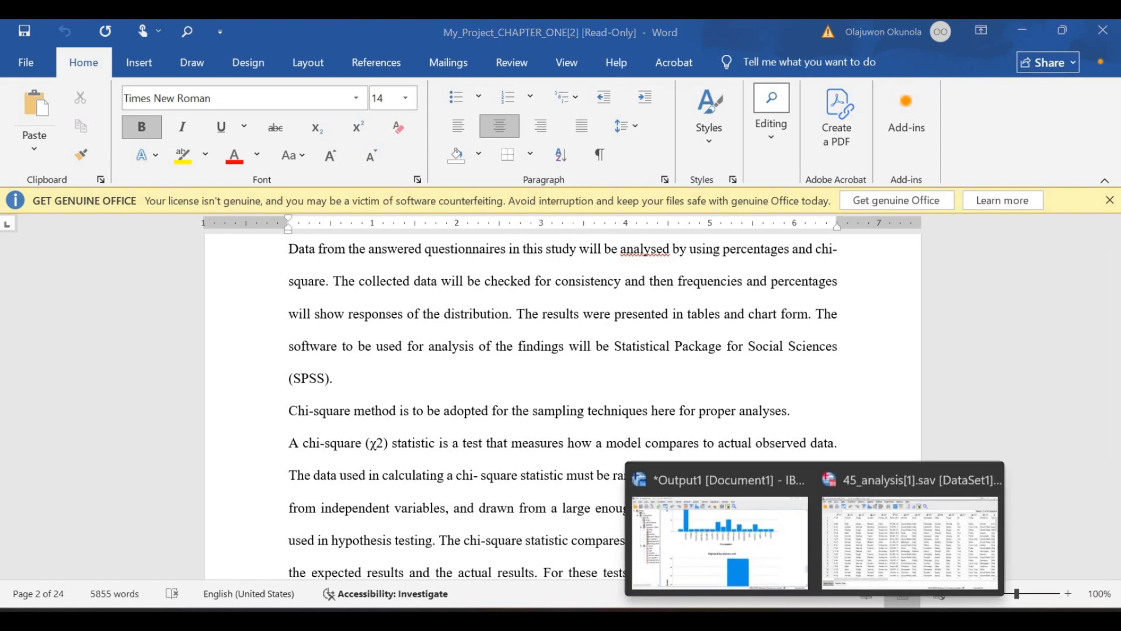
Step: Switch to the SPSS data file 45_analysis[1].sav, open the Crosstabs dialog for descriptive statistics, and dismiss the WhatsApp notification
left_click(850, 578)
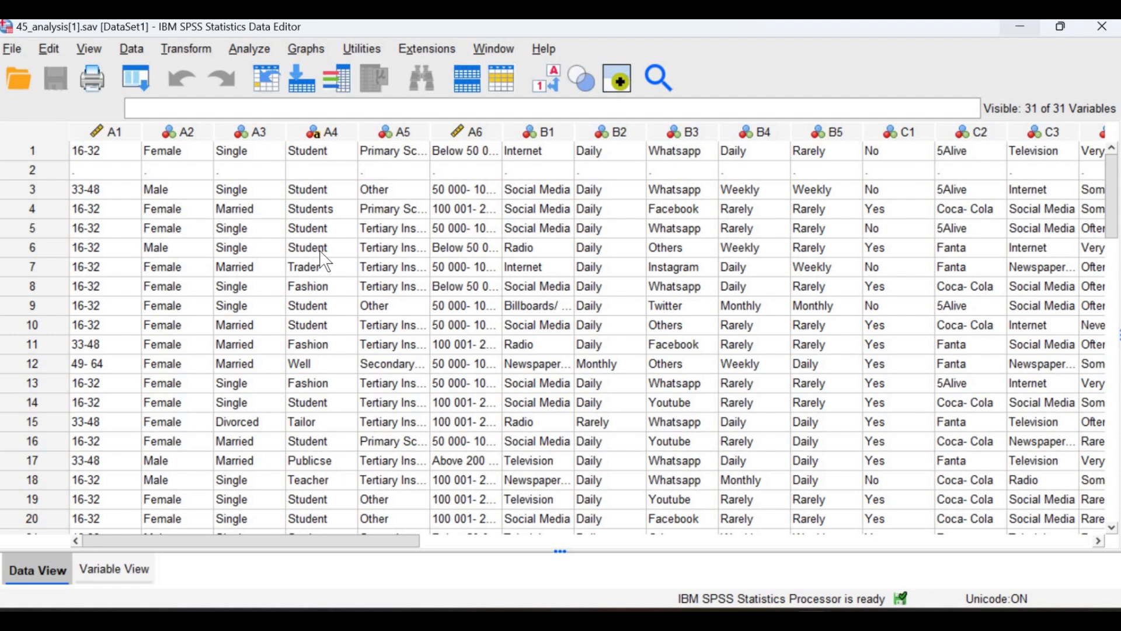
left_click(251, 50)
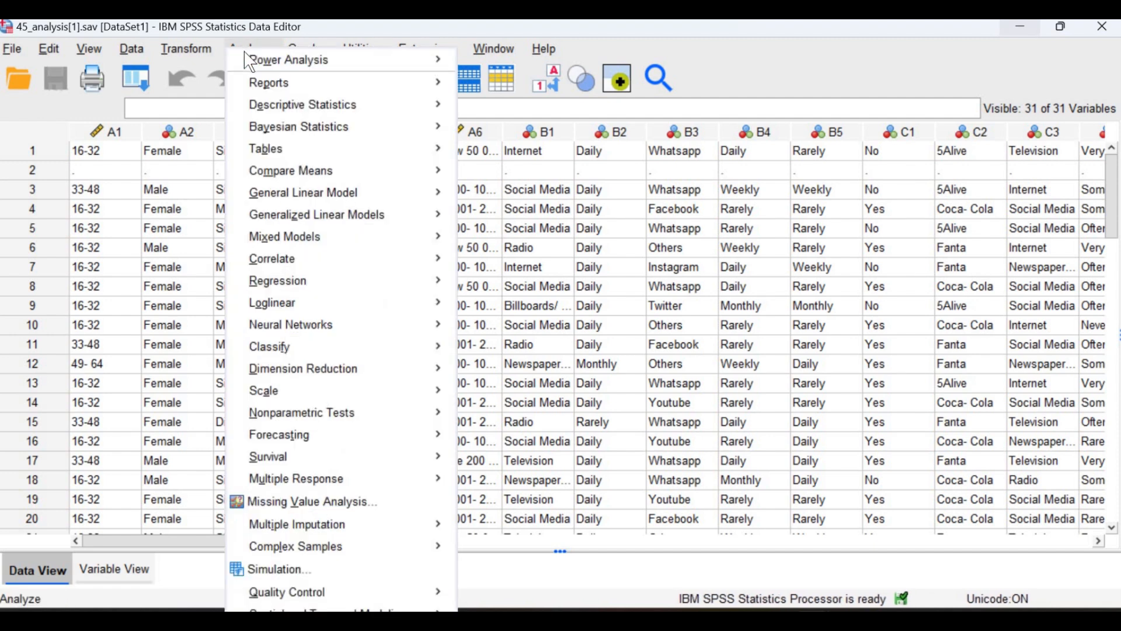
mouse_move(245, 54)
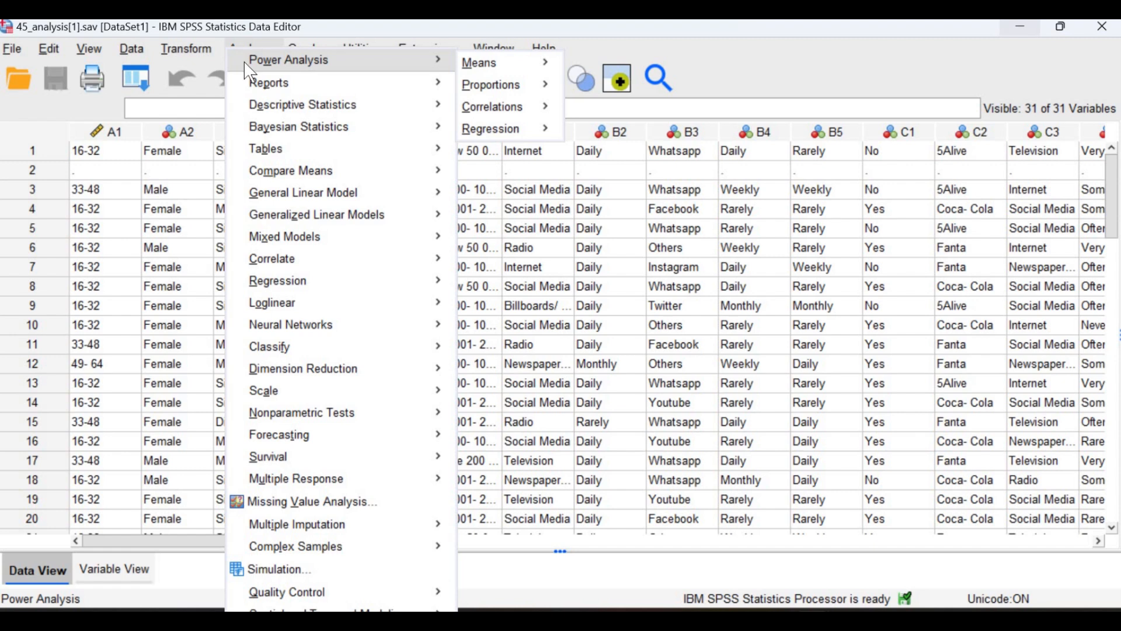
mouse_move(254, 99)
mouse_move(203, 50)
left_click(253, 51)
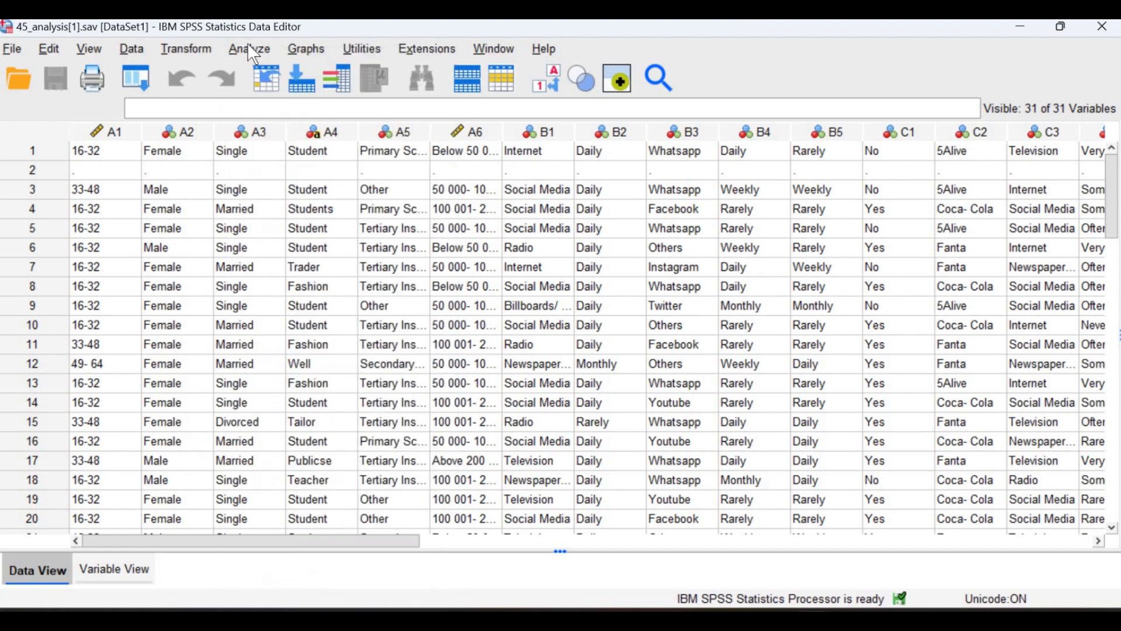
left_click(250, 54)
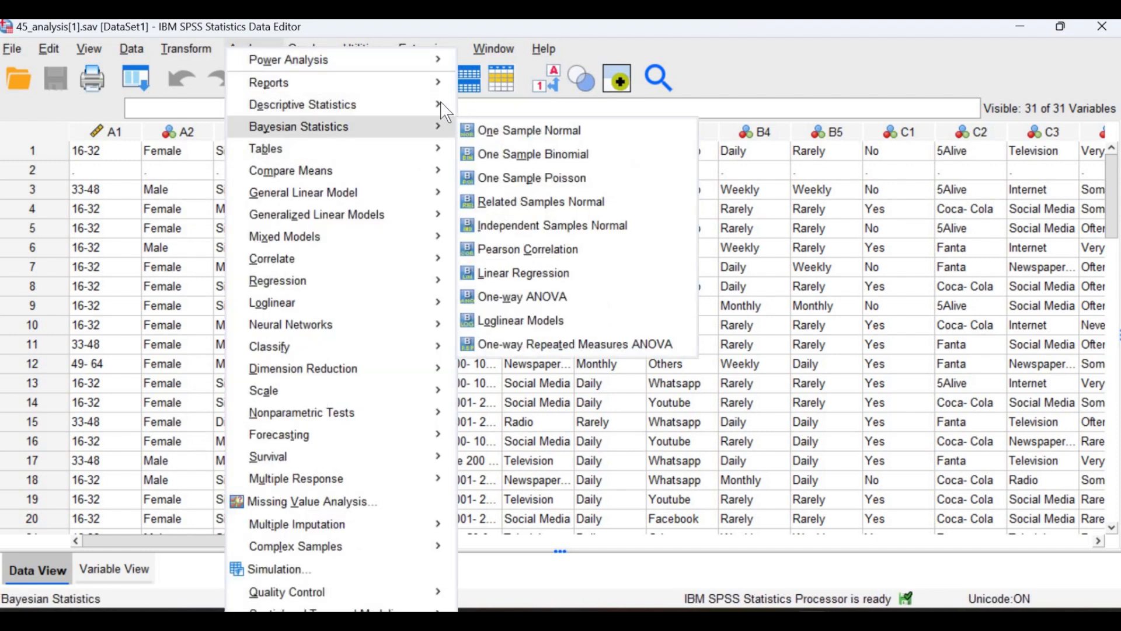
mouse_move(442, 103)
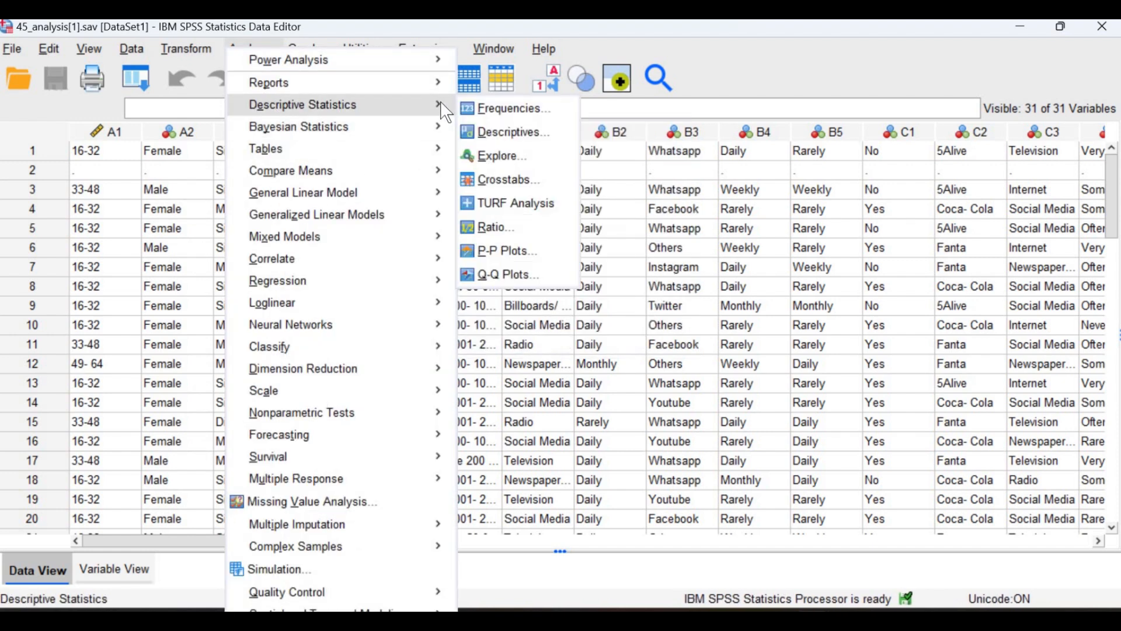
left_click(480, 179)
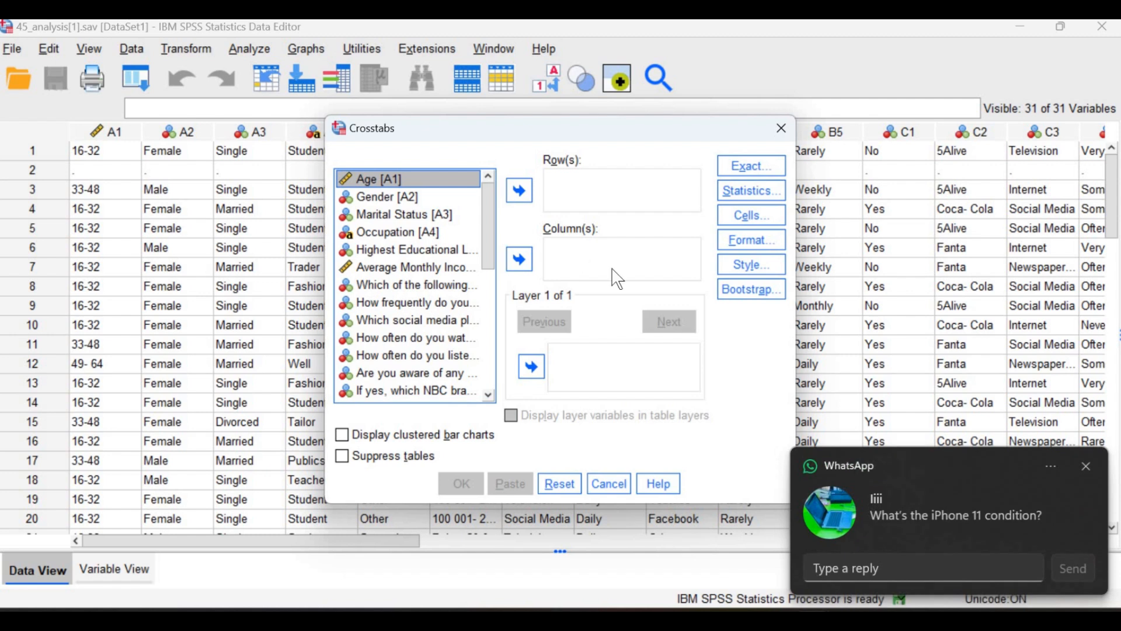
left_click(1087, 468)
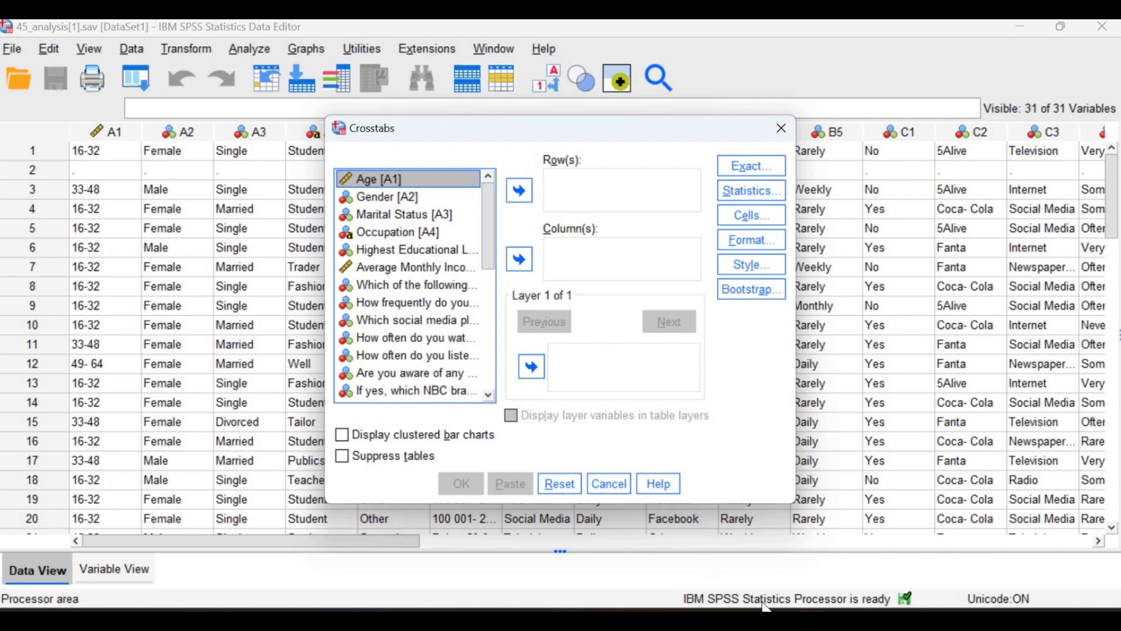
Step: Switch to the Word document My_Project_CHAPTER_ONE[2] and find the research objectives and the 1.4 Research Question heading
mouse_move(765, 620)
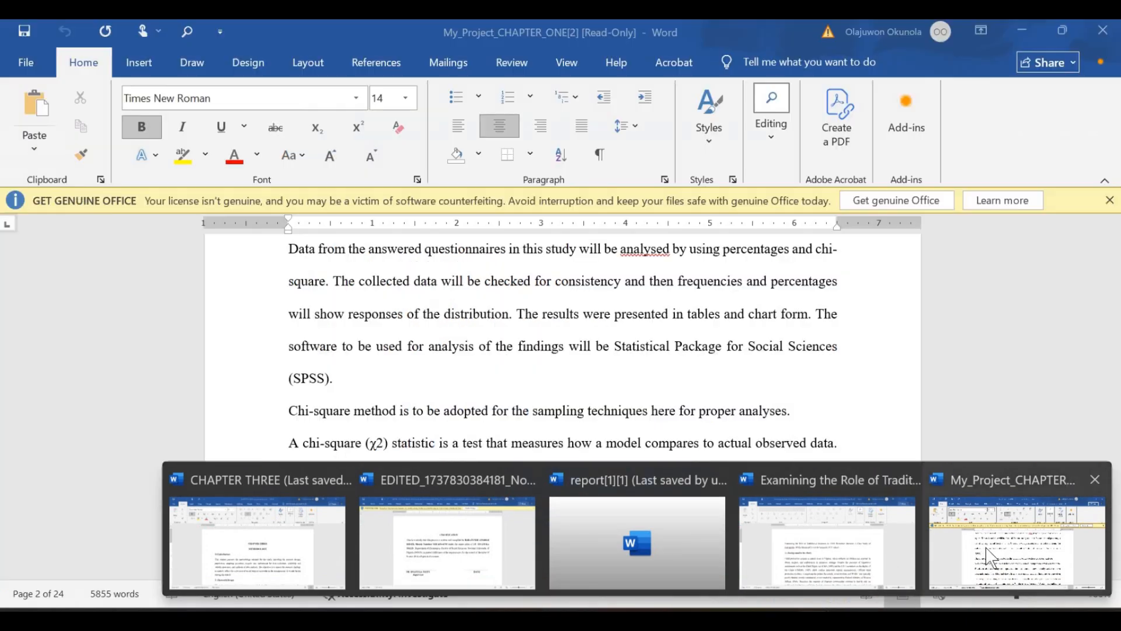
left_click(987, 546)
scroll(987, 538, "up", 15)
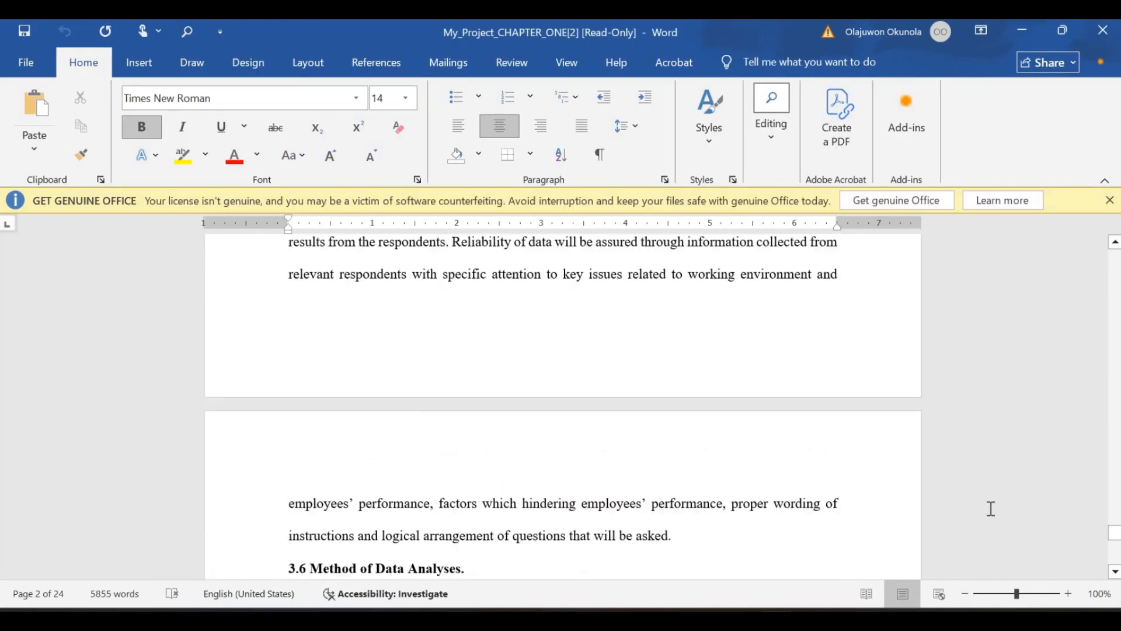
scroll(994, 514, "up", 1)
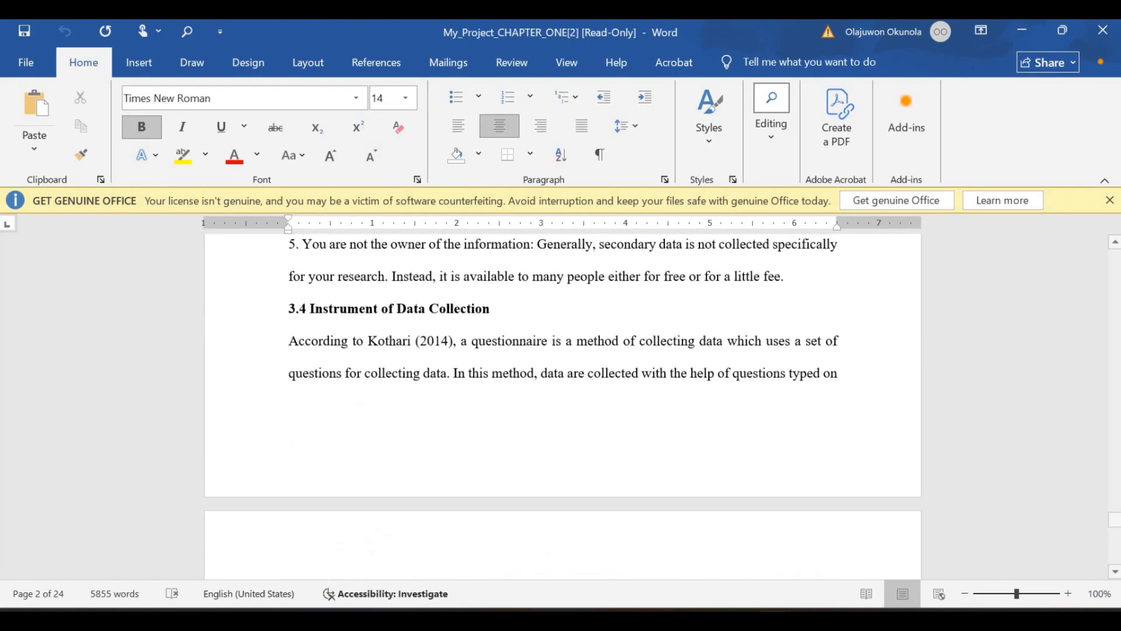
left_click_drag(1116, 514, 1118, 292)
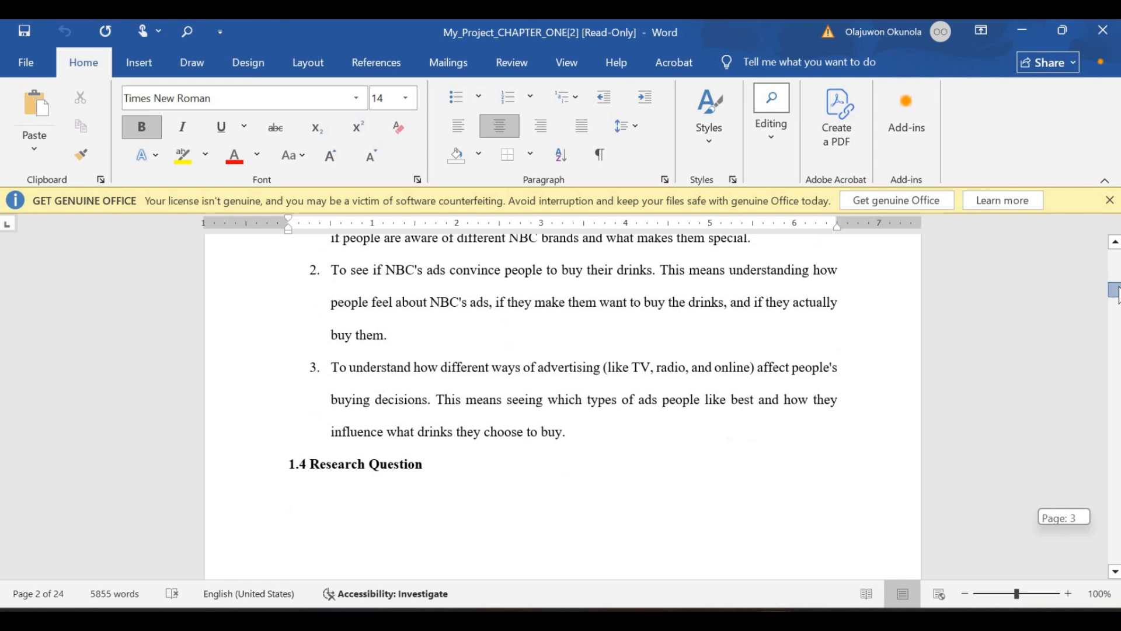
left_click(405, 462)
scroll(438, 444, "down", 3)
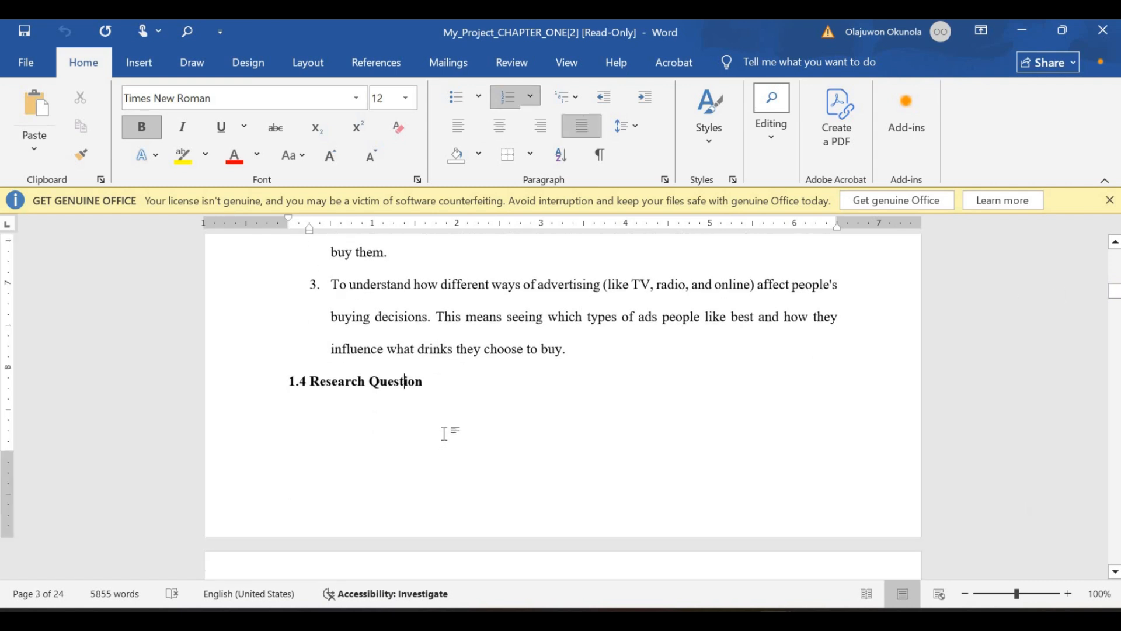
Step: Insert blank lines after the third research objective to move the 1.4 Research Question heading onto the next page with its questions
left_click(585, 313)
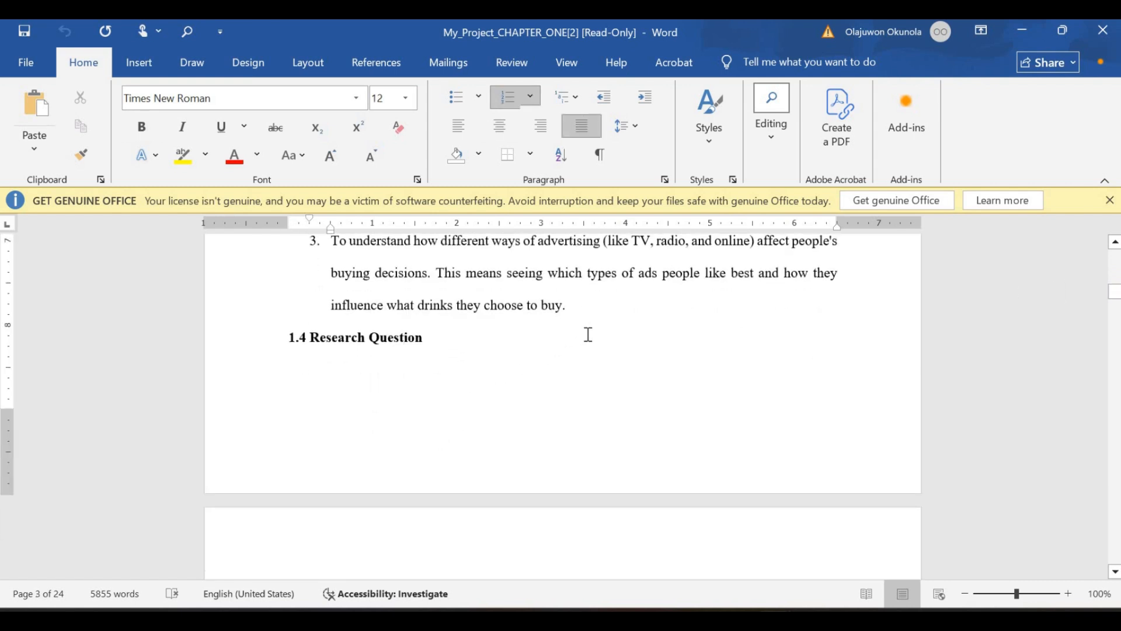
key("Return")
key("Return")
key("Return")
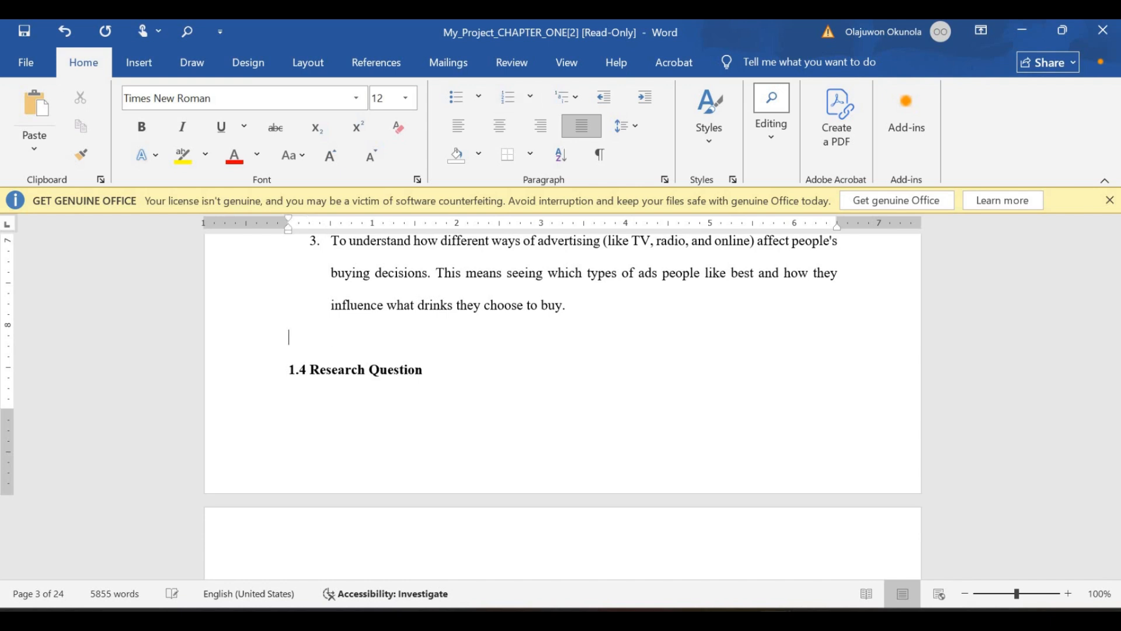
scroll(639, 408, "down", 6)
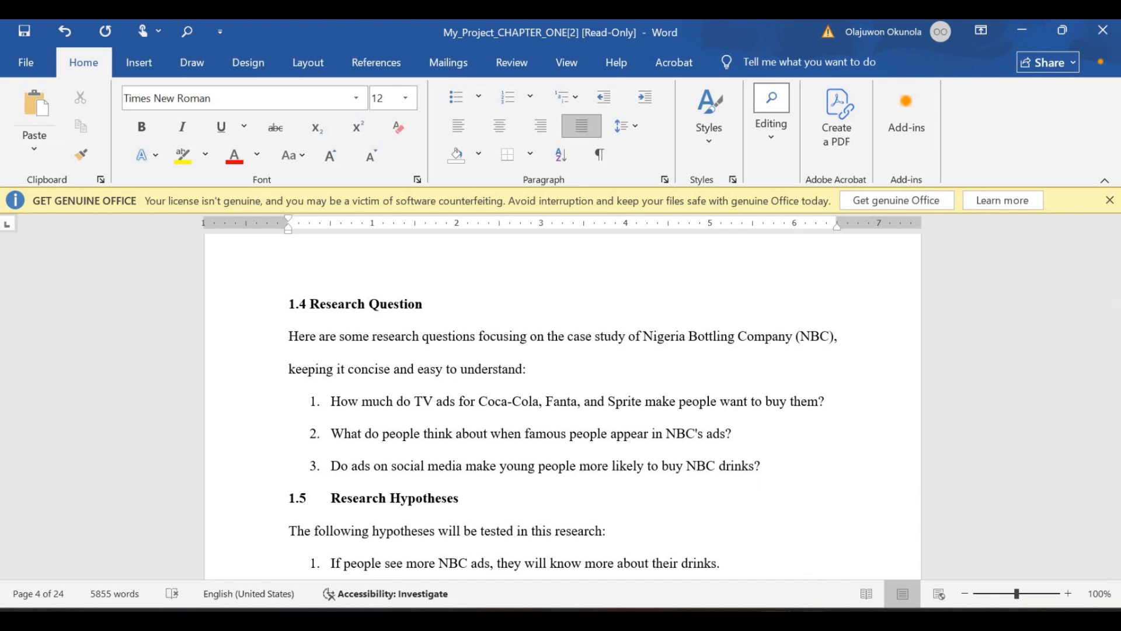
Step: Switch back to the SPSS data file 45_analysis[1].sav with its open Crosstabs dialog
mouse_move(815, 621)
left_click(846, 569)
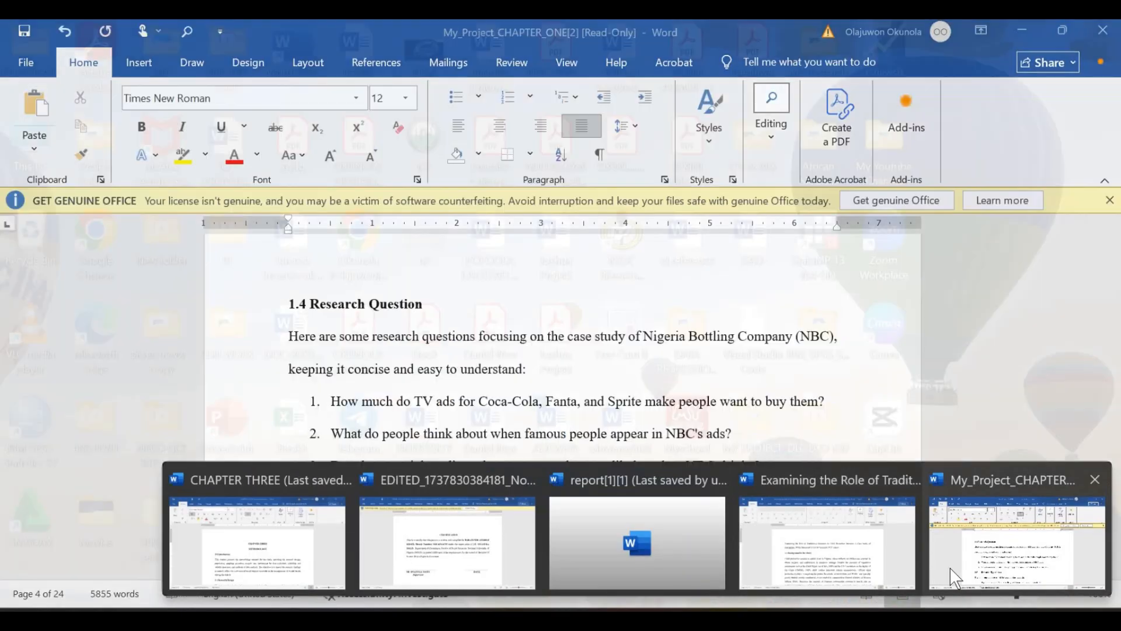
left_click(951, 568)
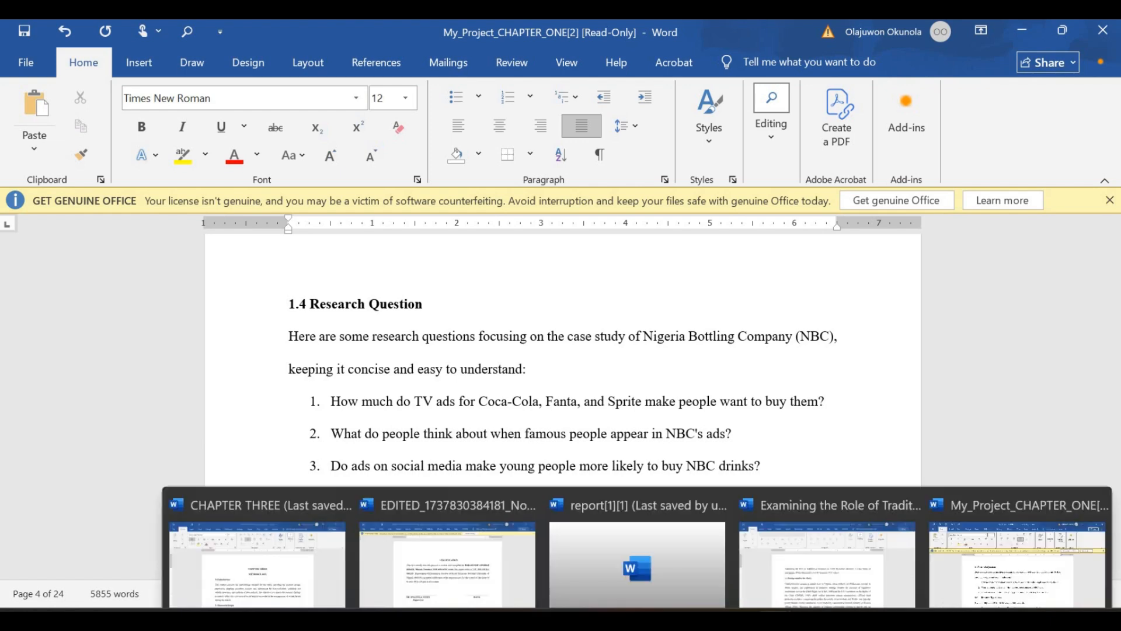
left_click(843, 553)
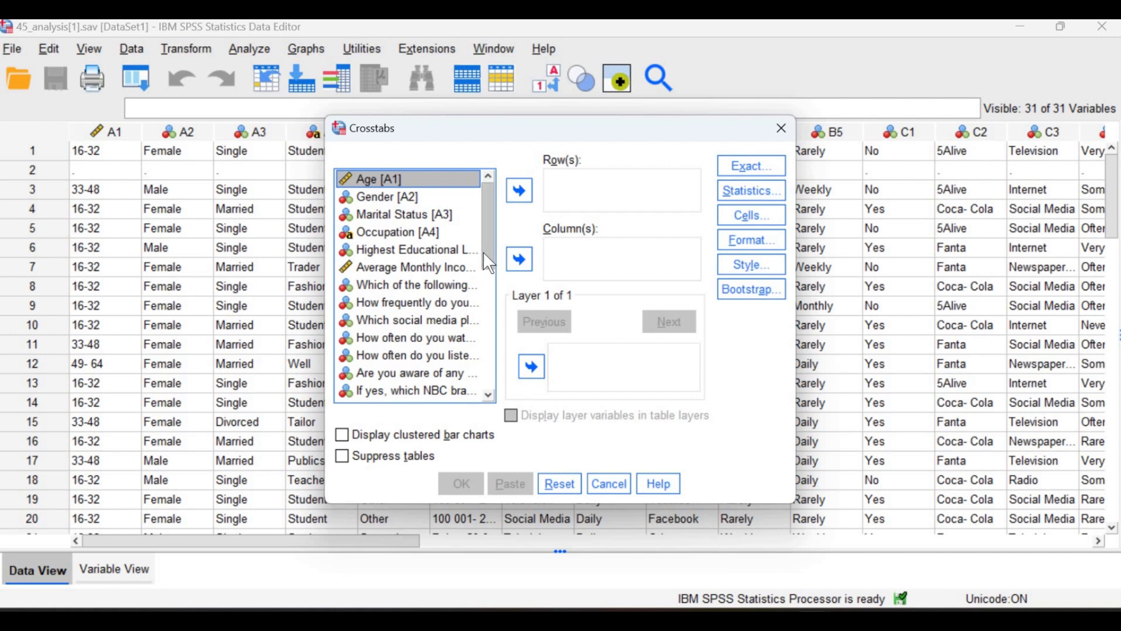
left_click_drag(483, 251, 487, 269)
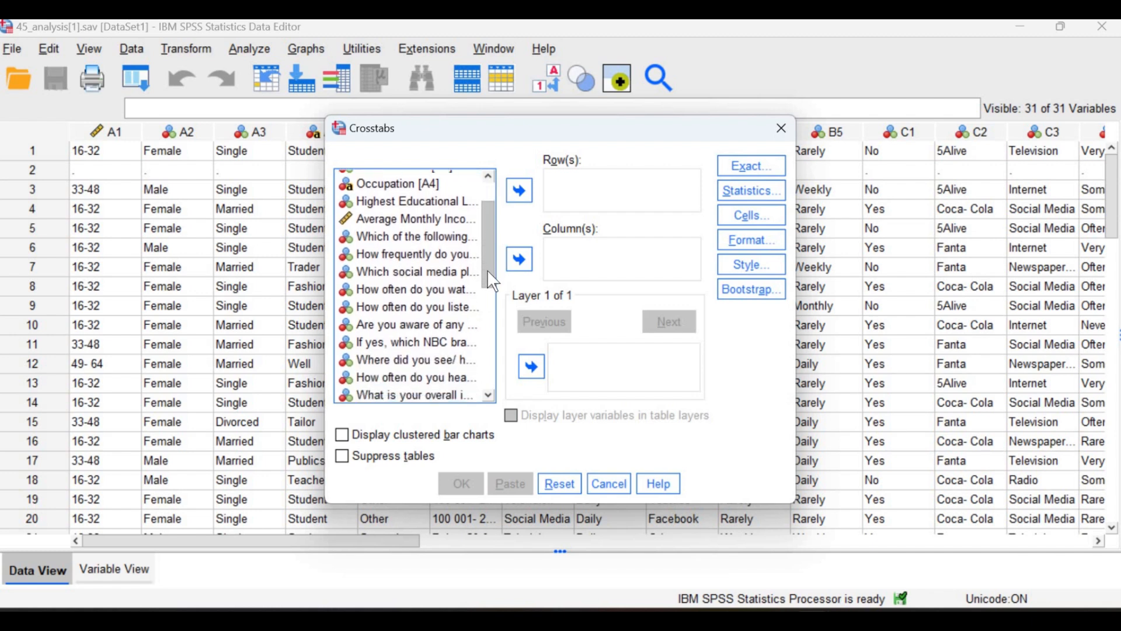
left_click(433, 255)
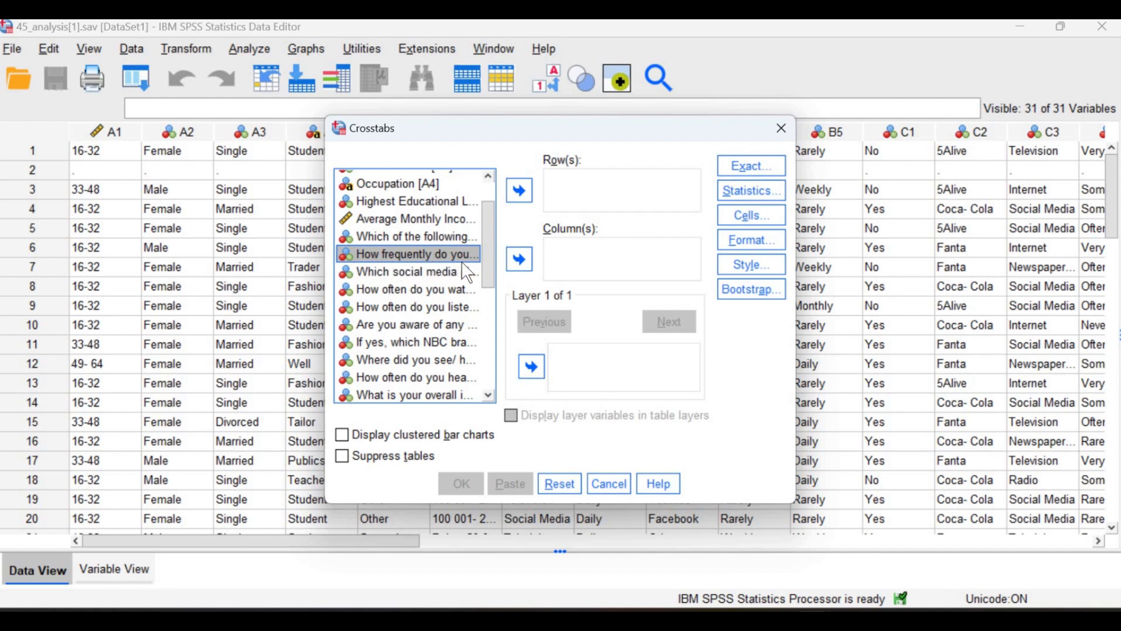
left_click(519, 190)
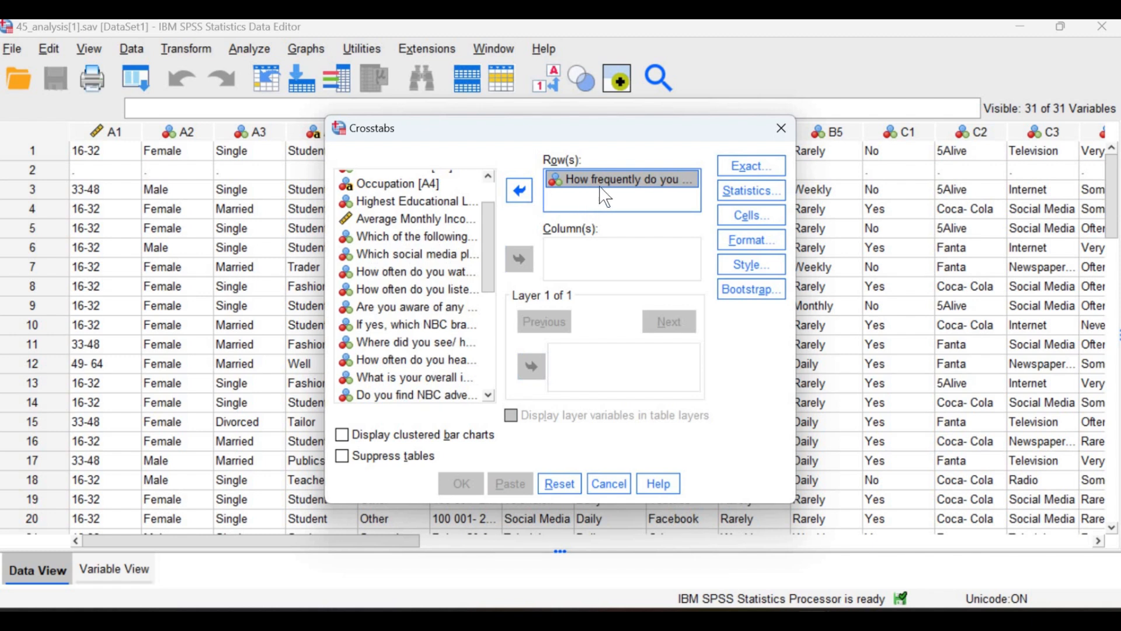
double_click(603, 181)
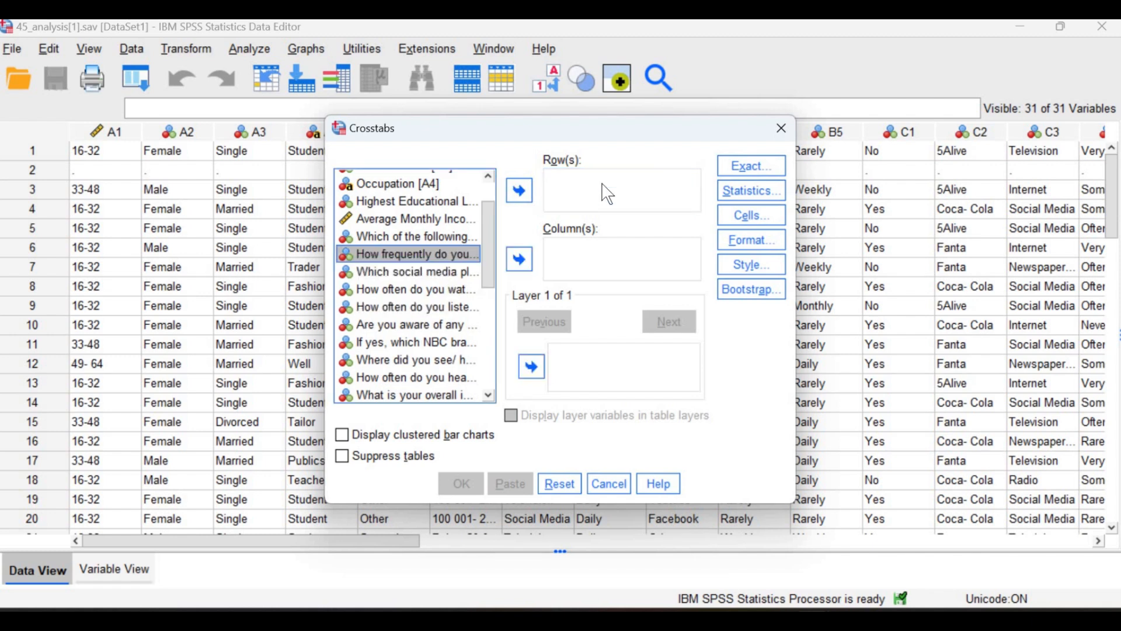
Step: Examine the media frequency and social media platform questions in the Crosstabs variable list to identify their full labels
right_click(455, 254)
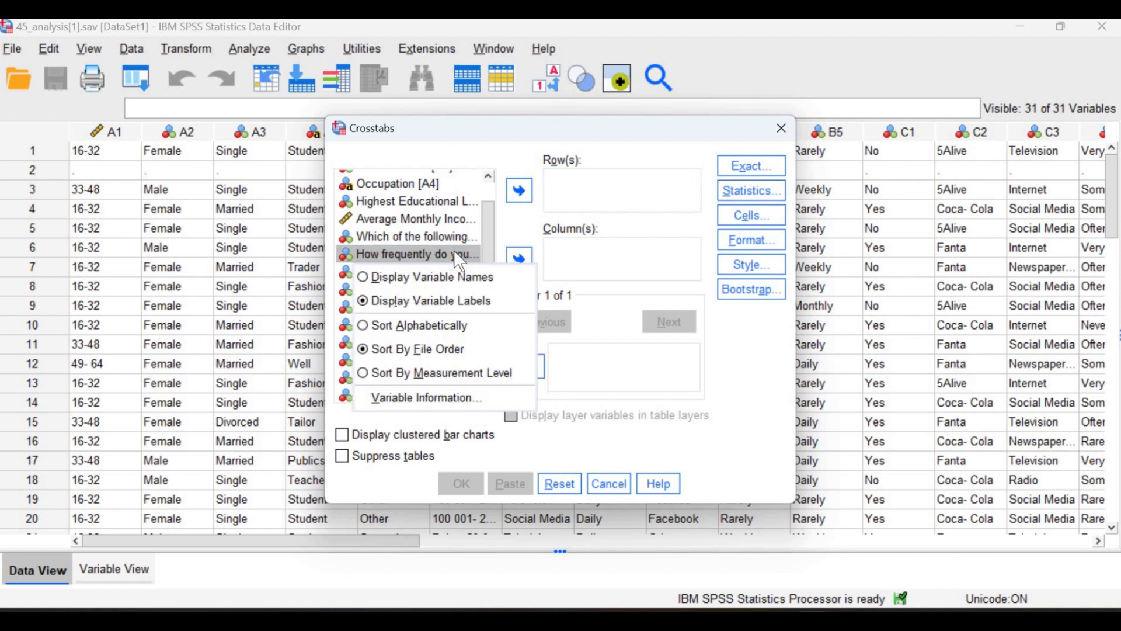
left_click(454, 252)
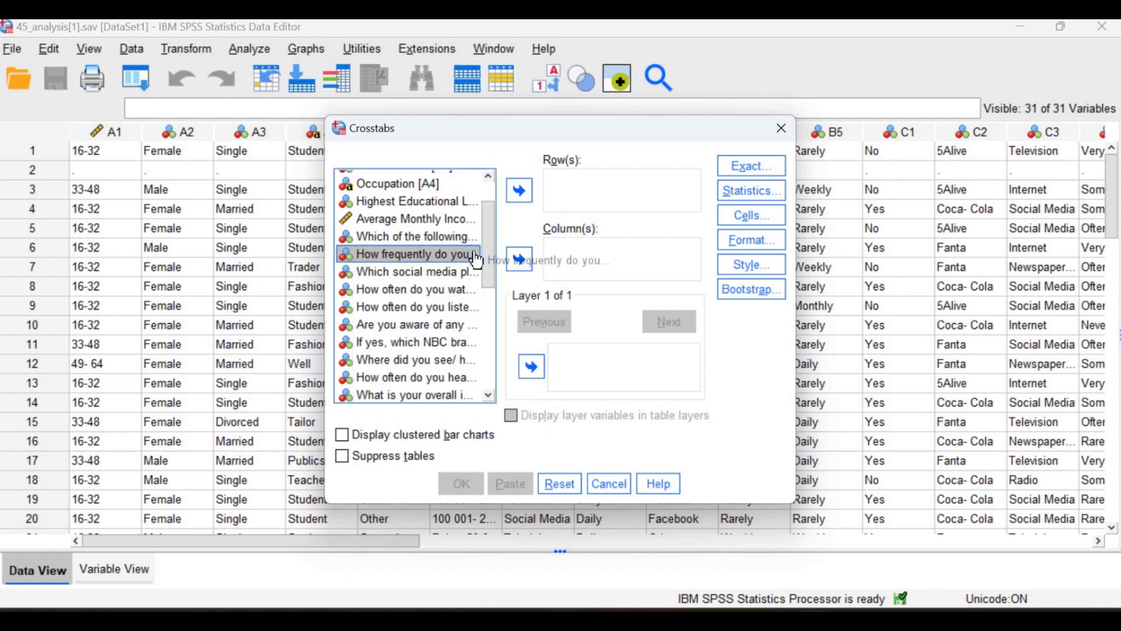
left_click(449, 276)
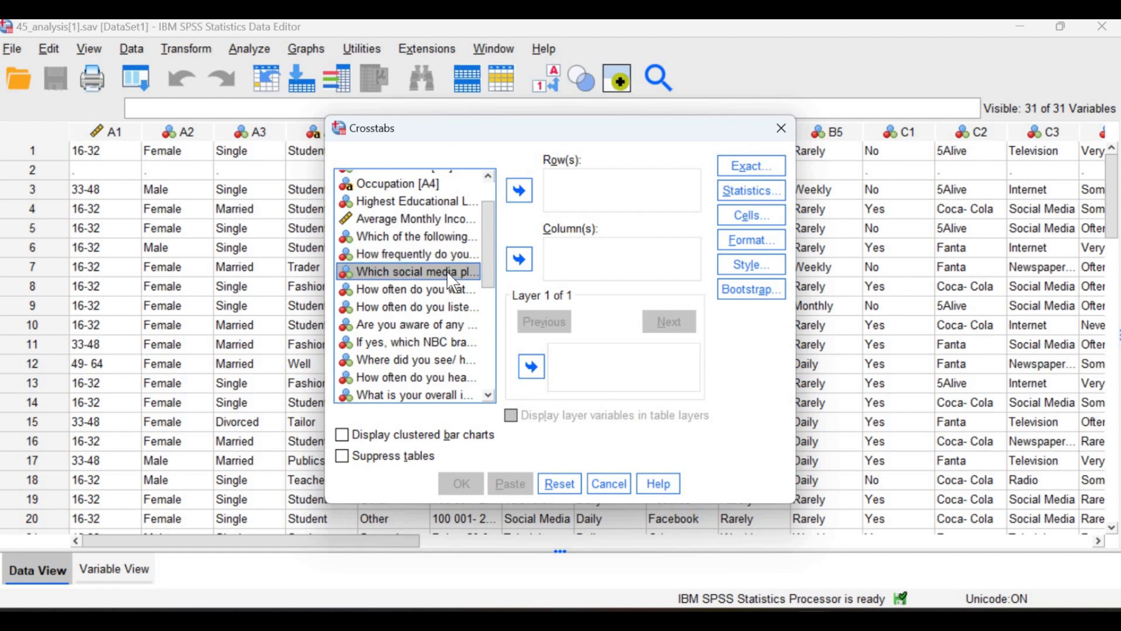
right_click(453, 282)
key("Escape")
right_click(460, 275)
left_click(464, 273)
right_click(470, 274)
key("Escape")
Step: Assign "How often do you watch television?" to the crosstab rows and the question on NBC advertisement's influence on purchase decisions [D3] to the columns
left_click(369, 287)
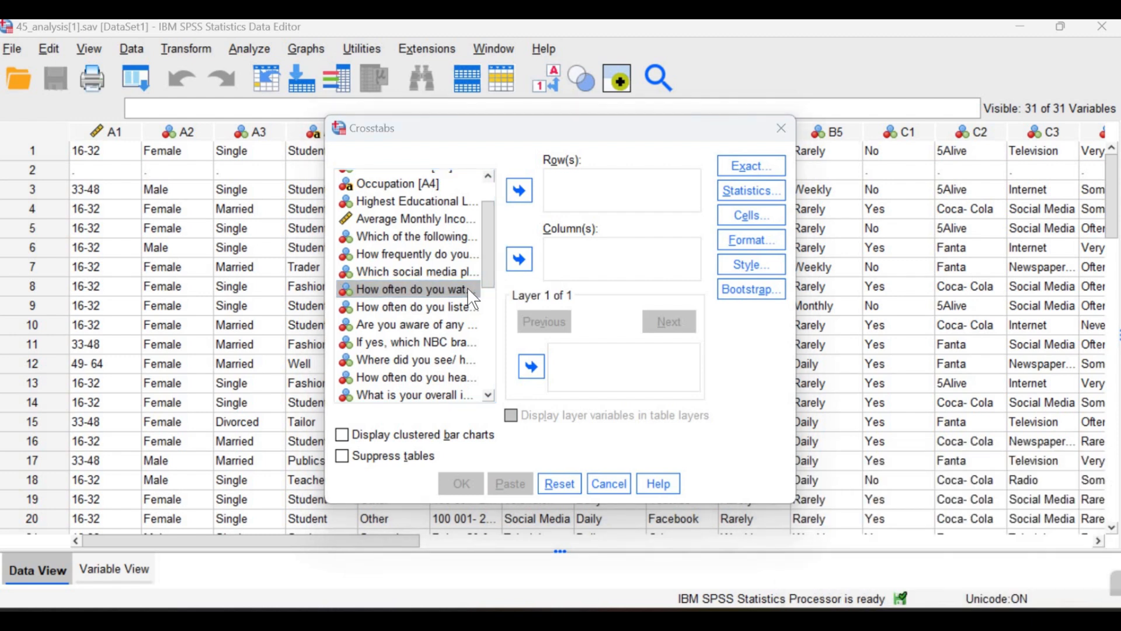
left_click(467, 288)
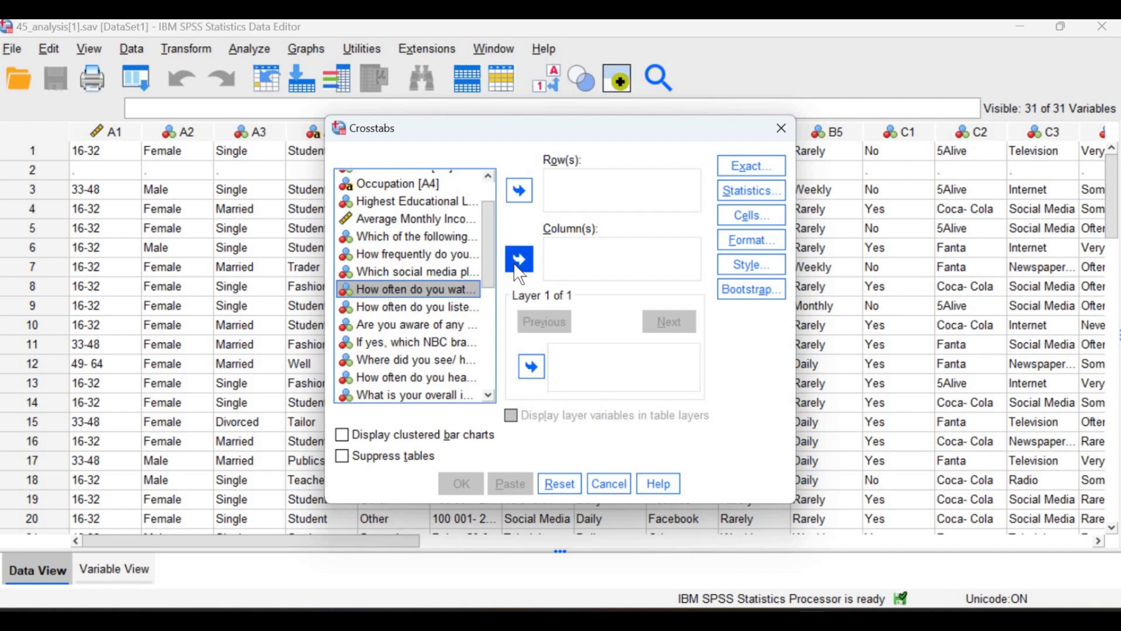
left_click(520, 194)
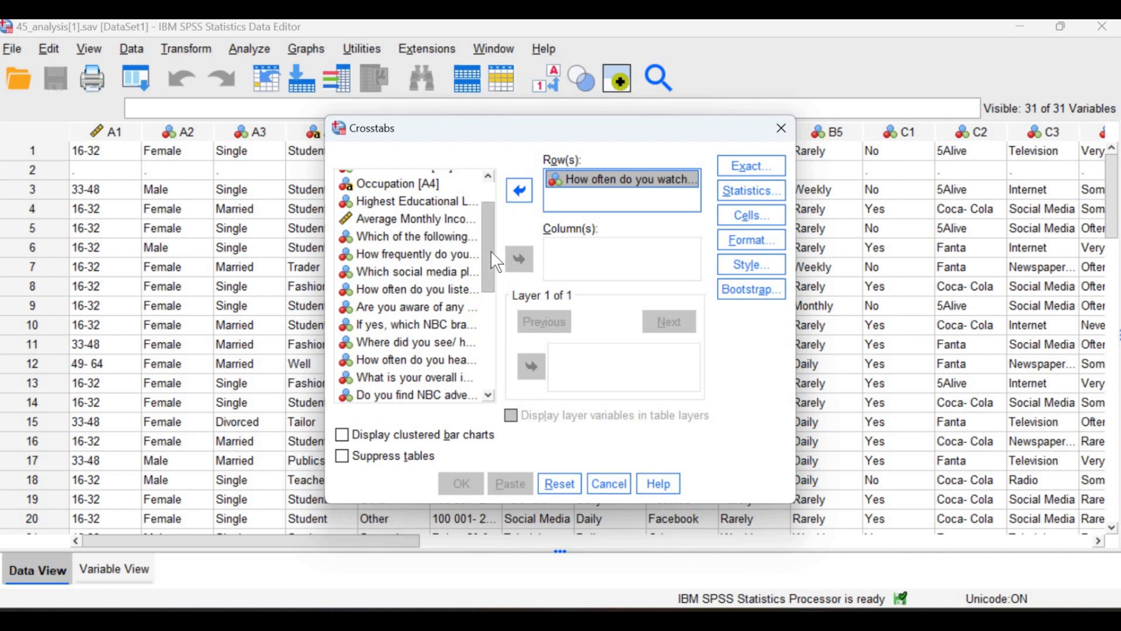
left_click_drag(489, 254, 486, 319)
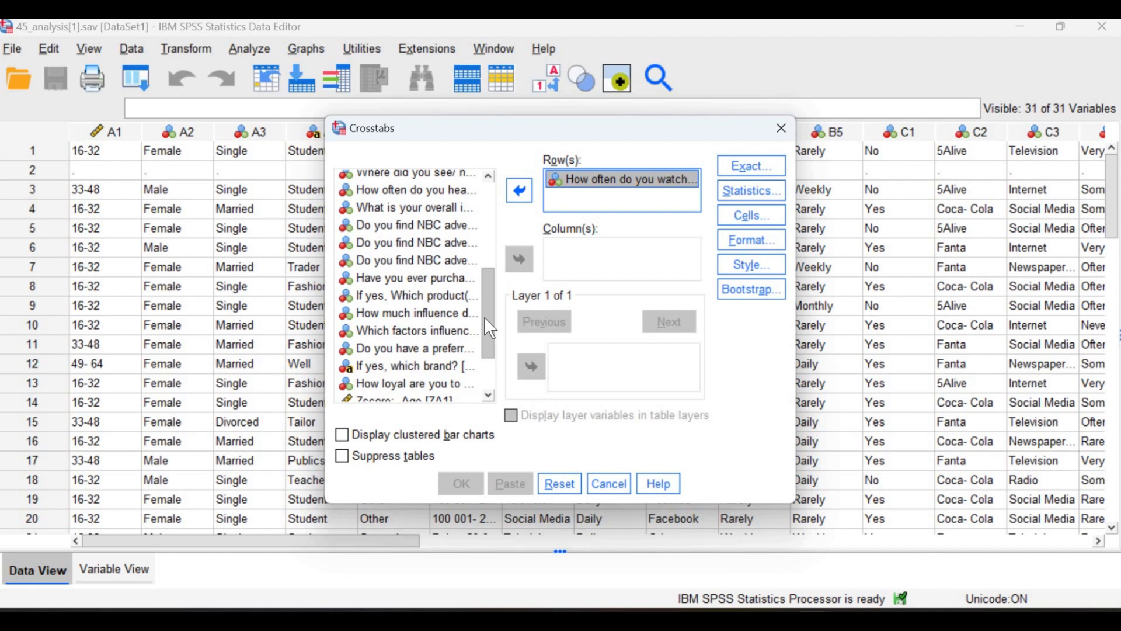
left_click(449, 313)
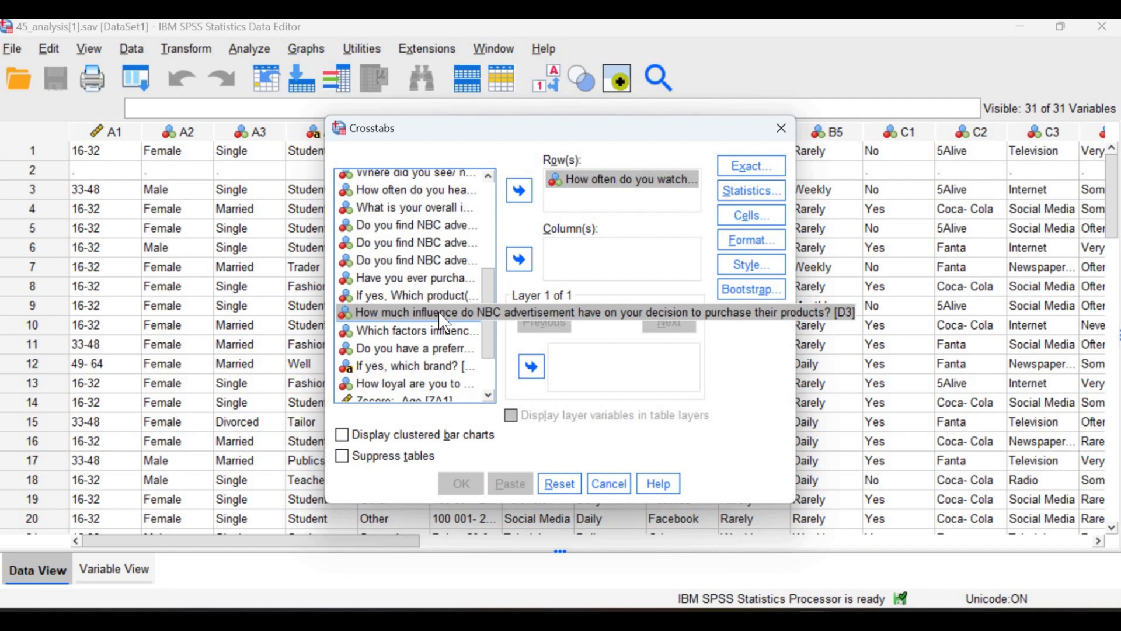
left_click(445, 320)
left_click(520, 260)
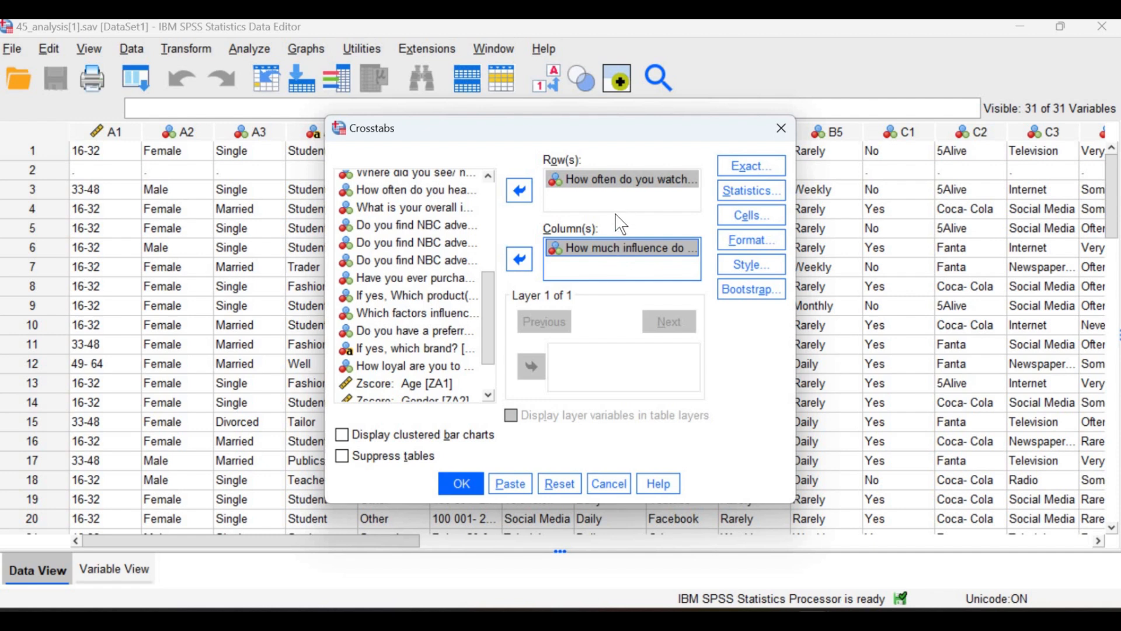
Step: Enable the Chi-square statistic for the crosstabulation, leaving the exact test settings as they are
left_click(738, 172)
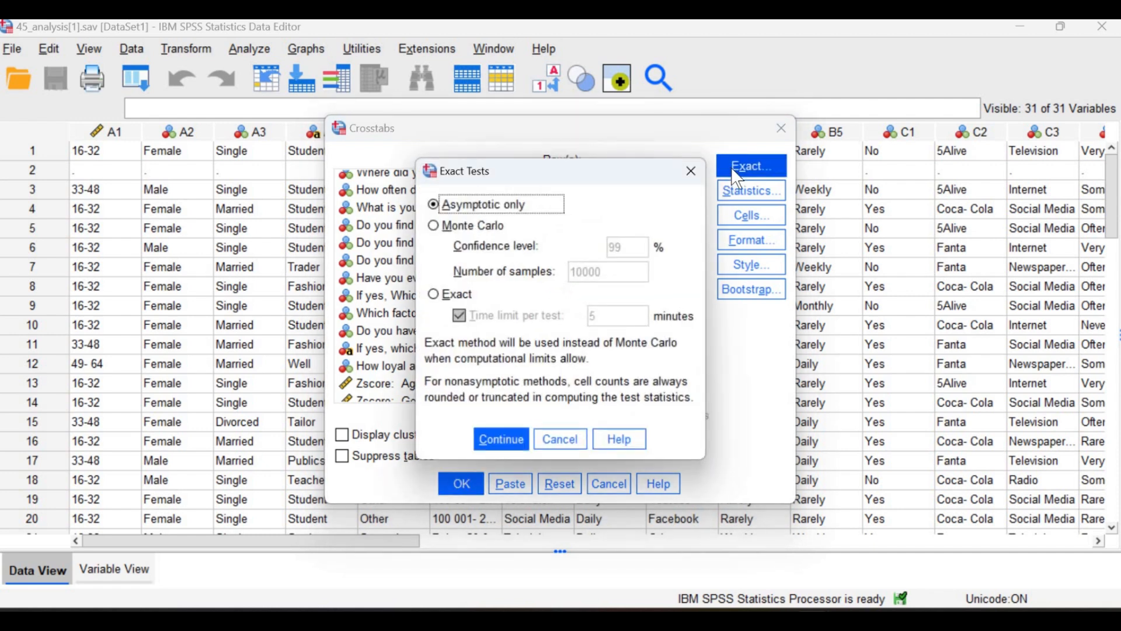
left_click(690, 178)
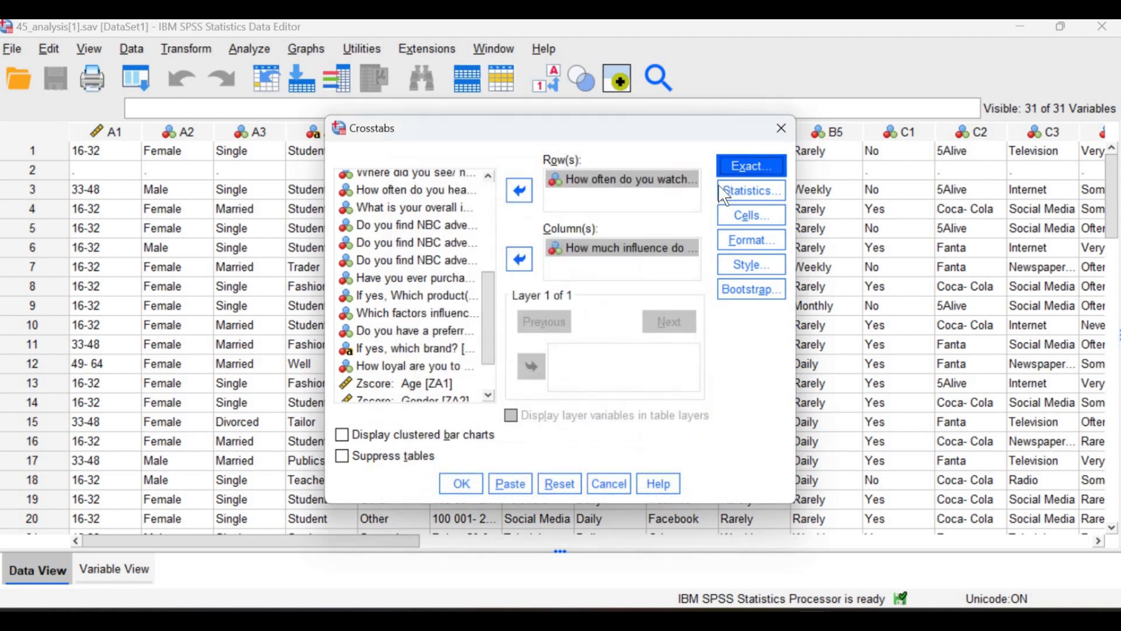
left_click(742, 195)
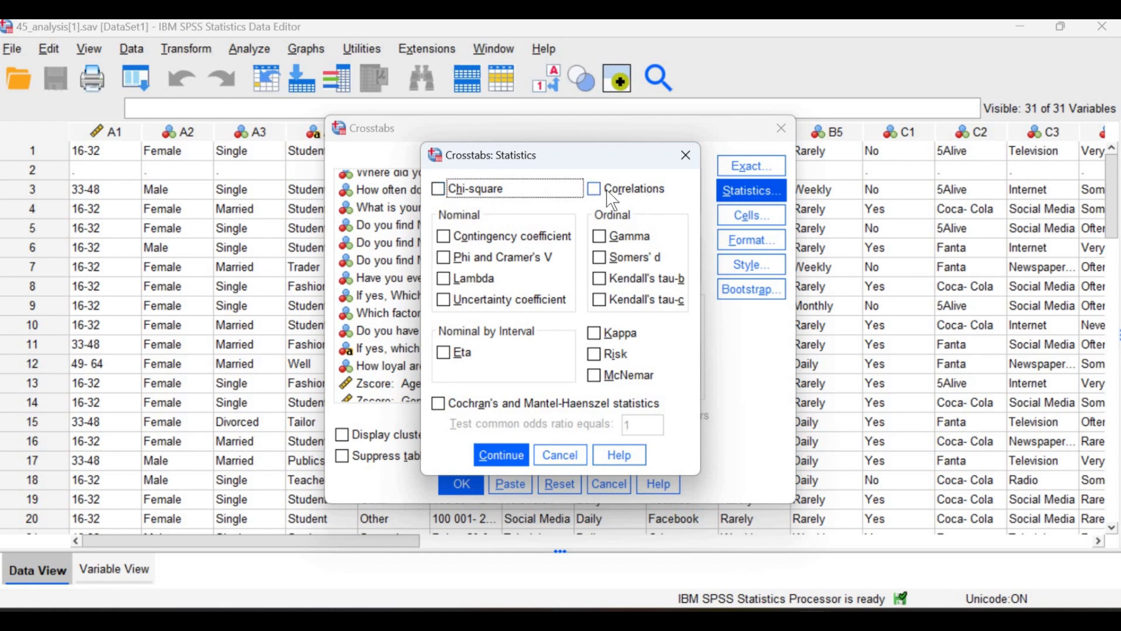
left_click(449, 193)
left_click(500, 459)
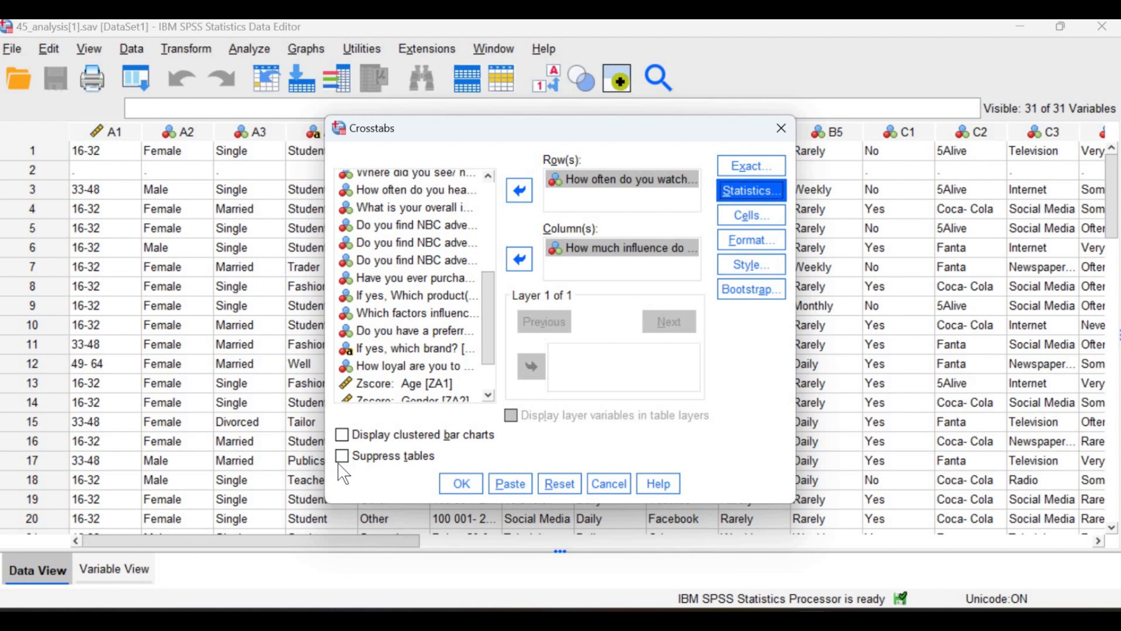
Step: Turn on clustered bar charts and table suppression, and run the crosstabulation
left_click(346, 437)
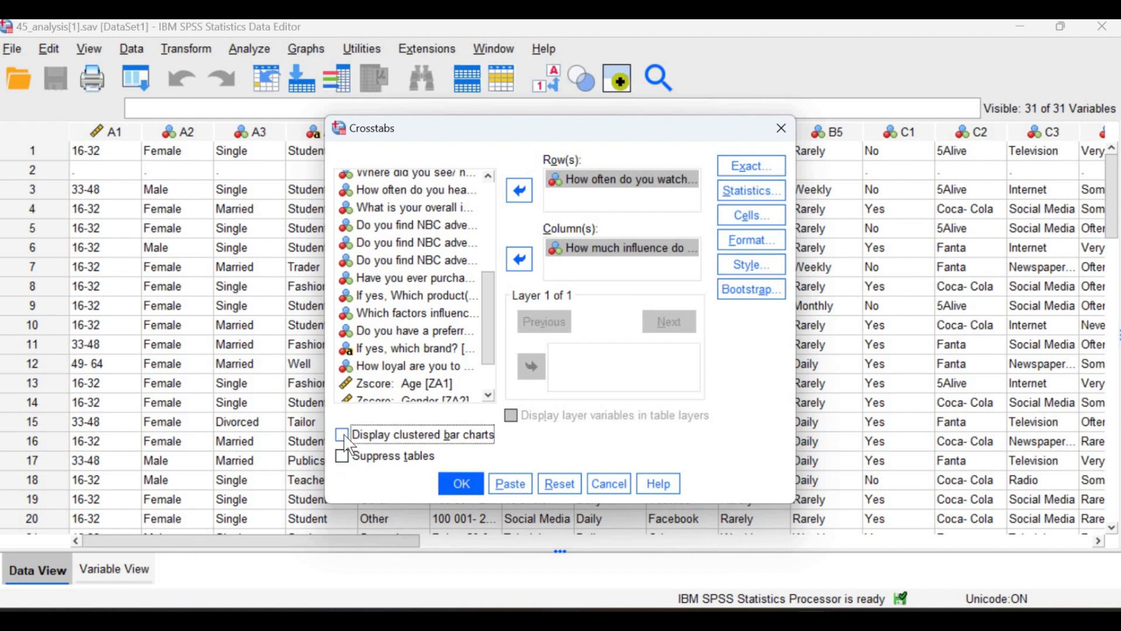
left_click(345, 438)
left_click(342, 457)
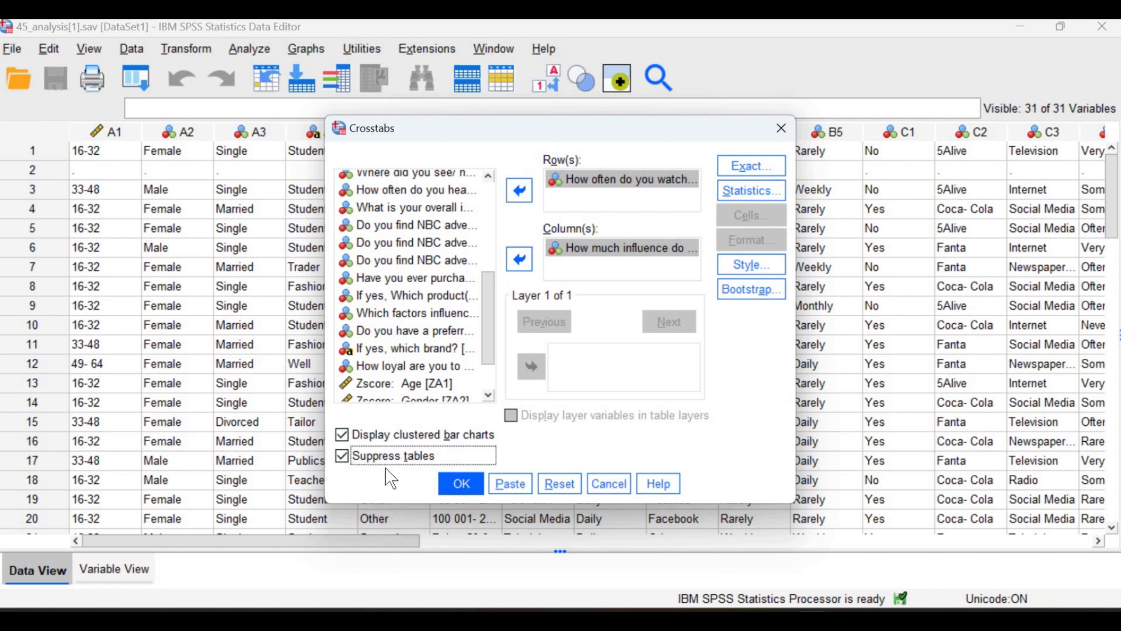
left_click(457, 486)
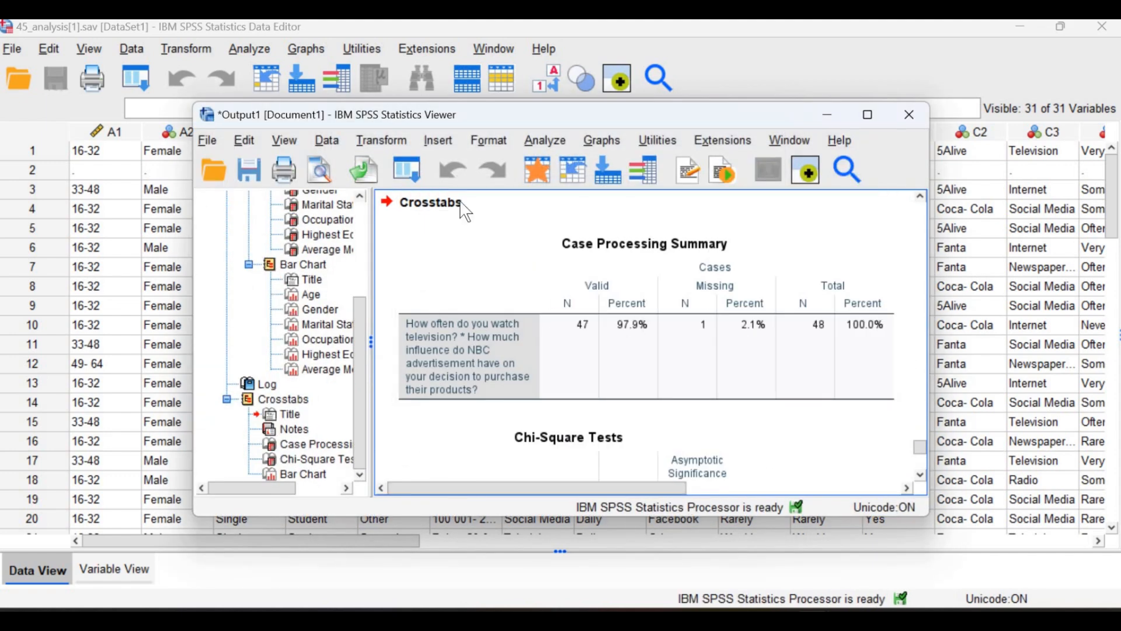
Step: Maximize the output viewer, dismiss the WhatsApp notification, and examine the crosstab syntax and Case Processing Summary
left_click(869, 116)
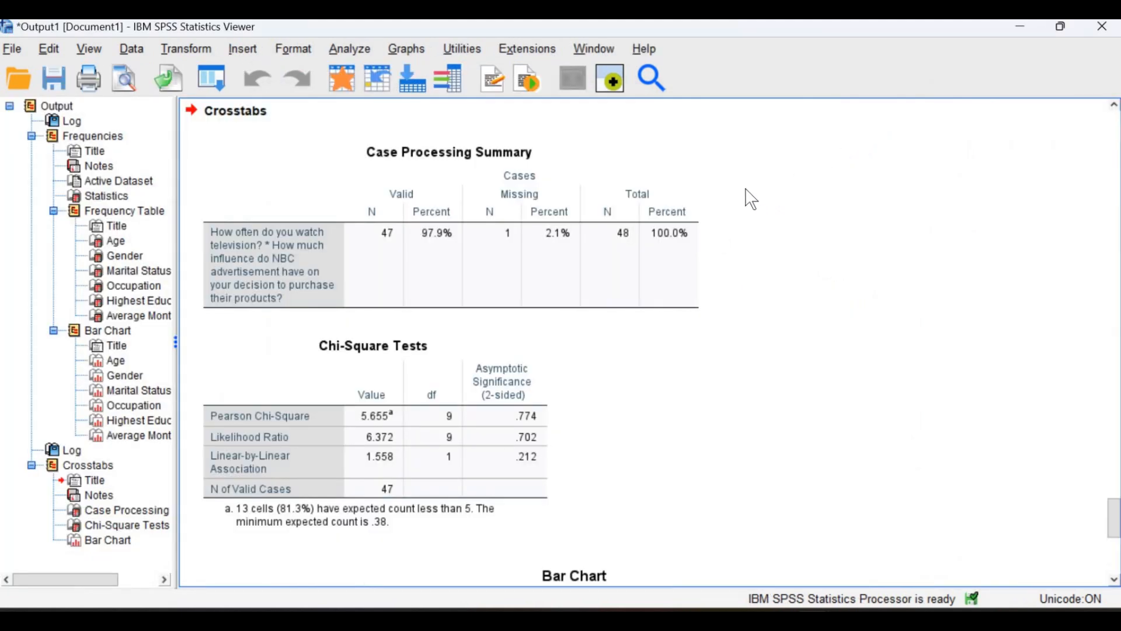
scroll(750, 190, "down", 3)
scroll(761, 184, "up", 5)
scroll(758, 182, "up", 3)
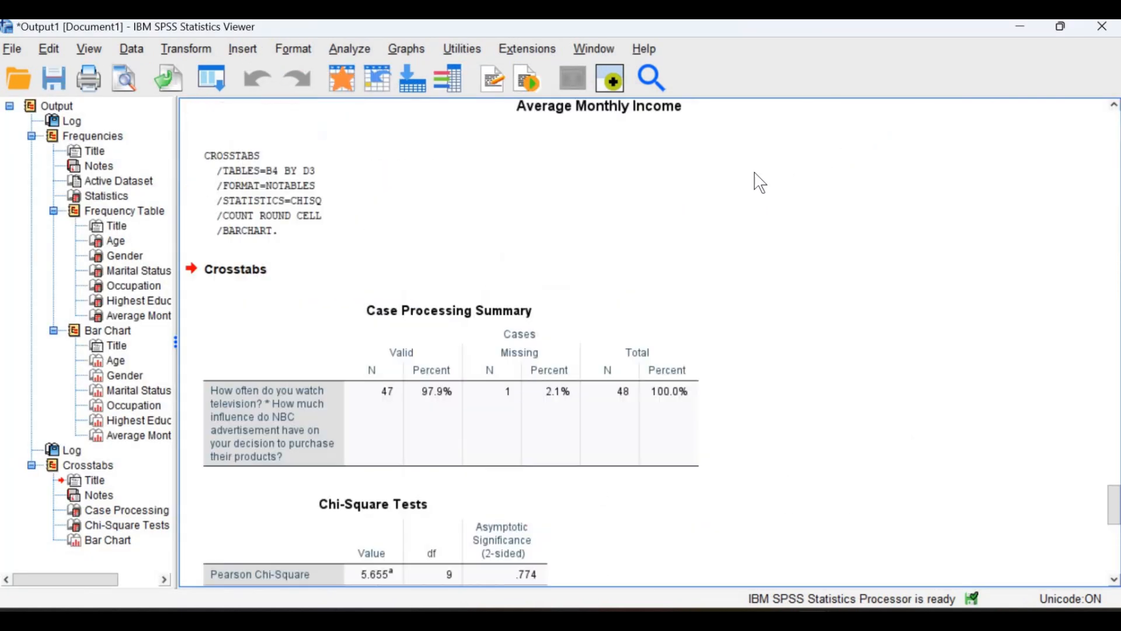
scroll(759, 178, "down", 4)
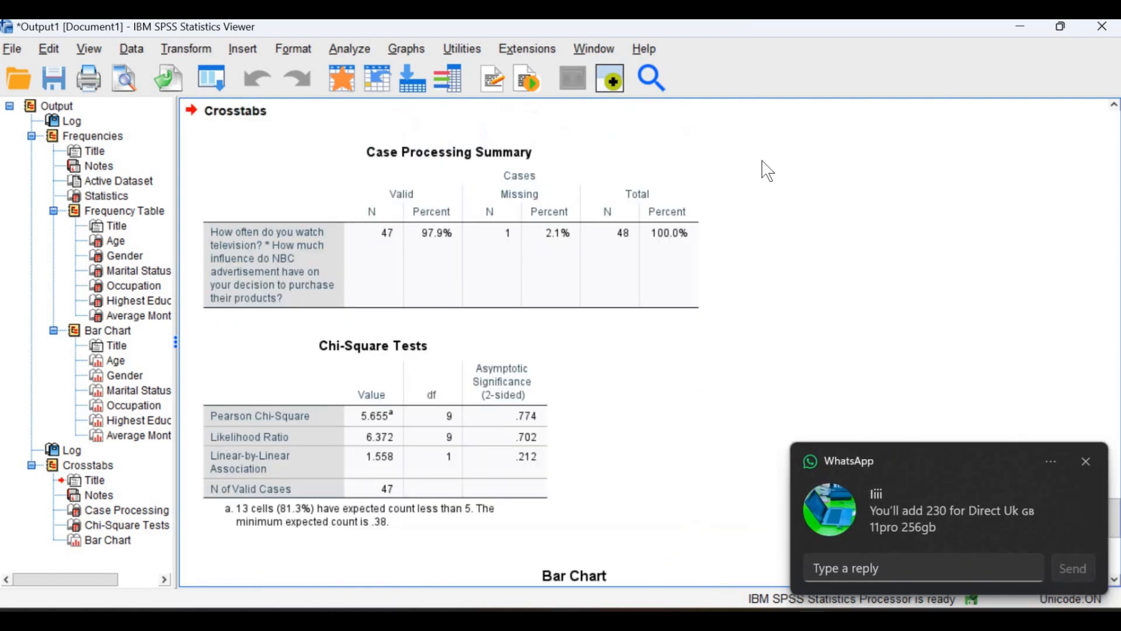
left_click(1088, 463)
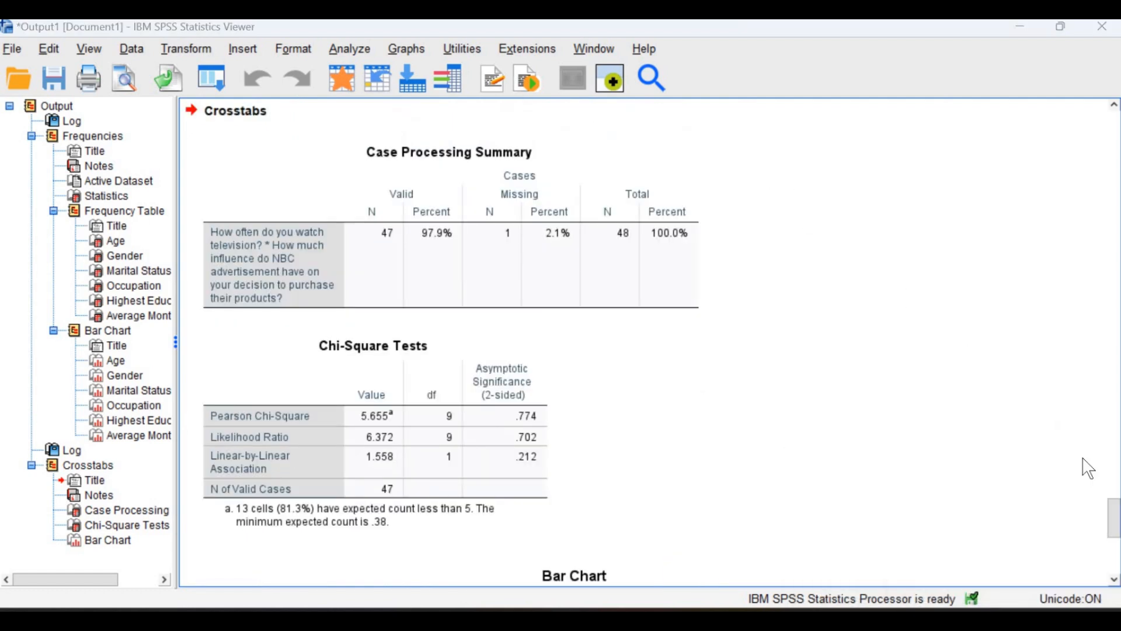
scroll(785, 372, "up", 3)
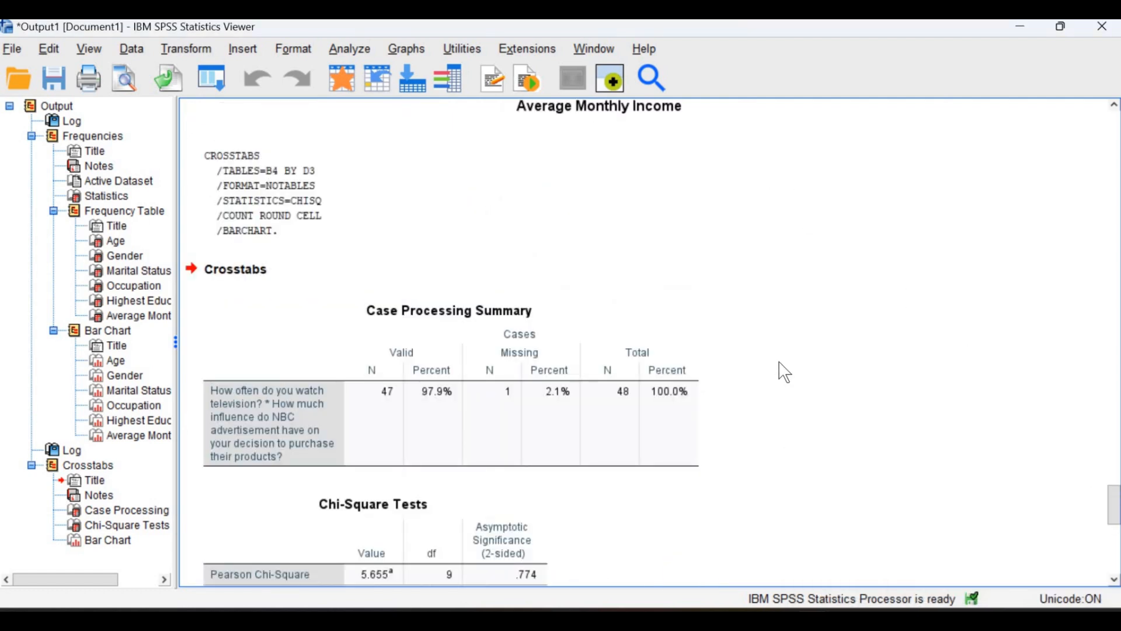
scroll(786, 373, "up", 3)
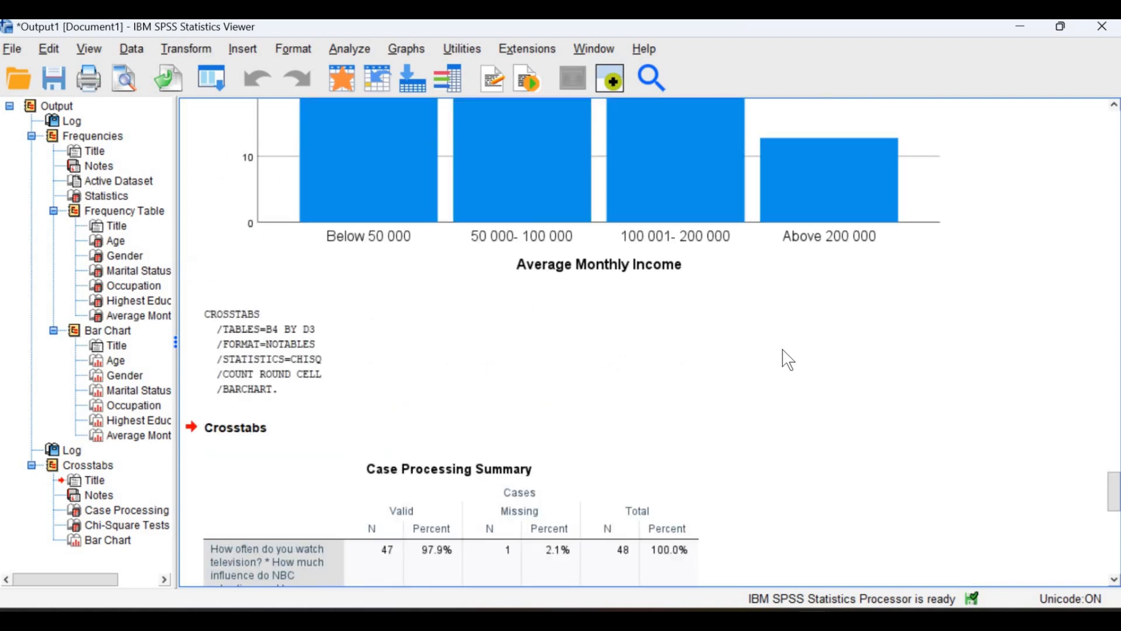
scroll(788, 360, "up", 2)
scroll(789, 361, "down", 4)
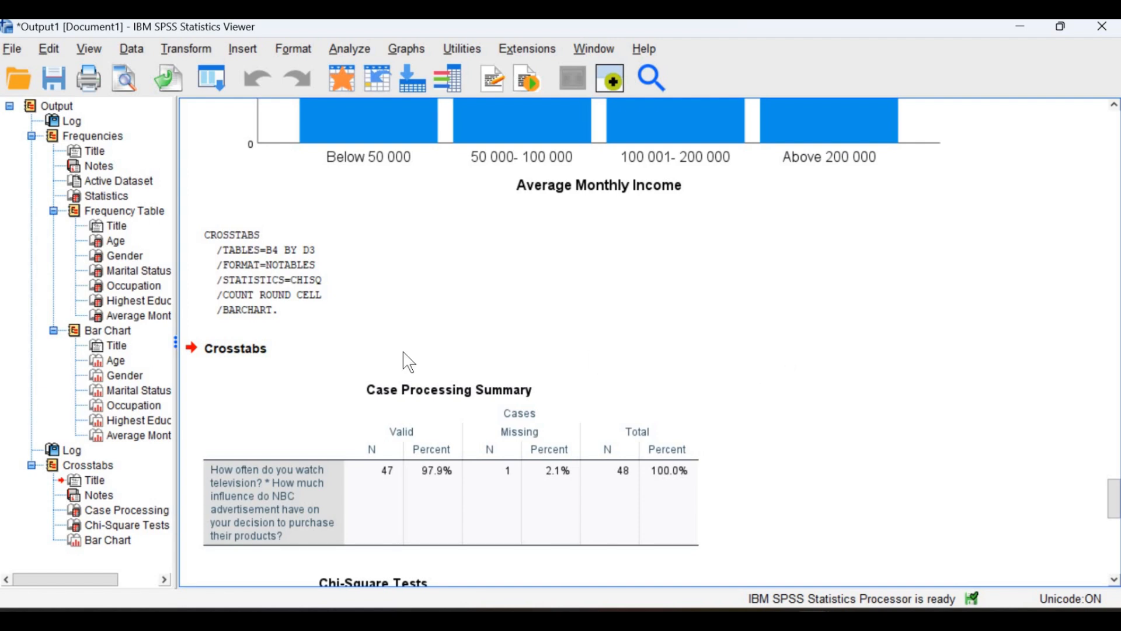
Step: Examine the Chi-Square Tests table and the clustered bar chart of television watching against NBC advertisement influence
left_click(217, 351)
scroll(247, 359, "down", 8)
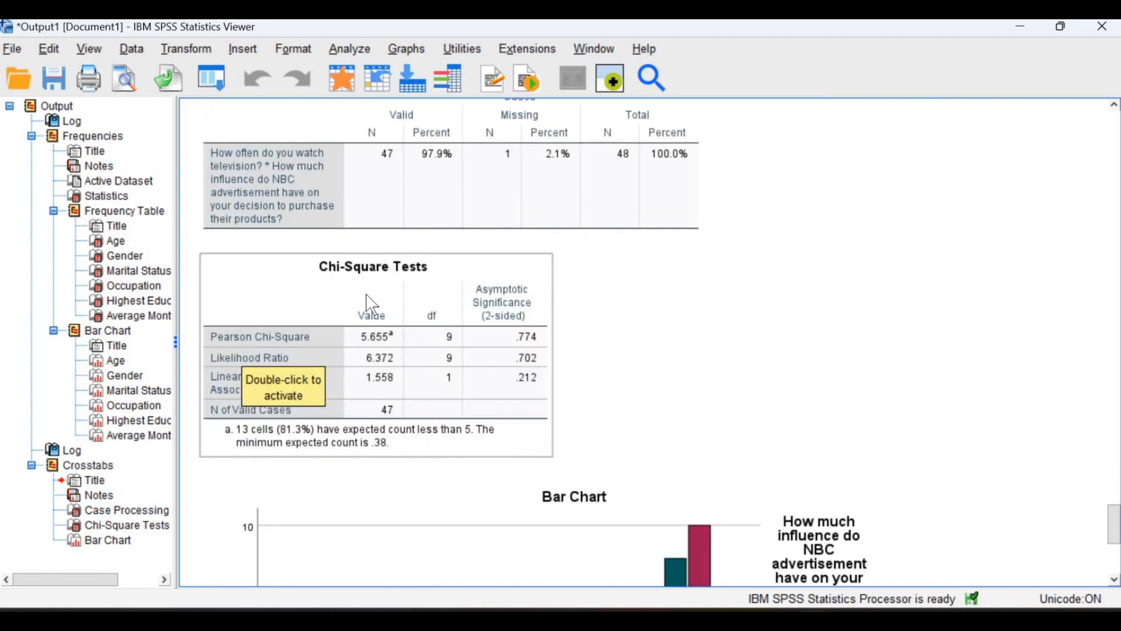
scroll(399, 305, "up", 2)
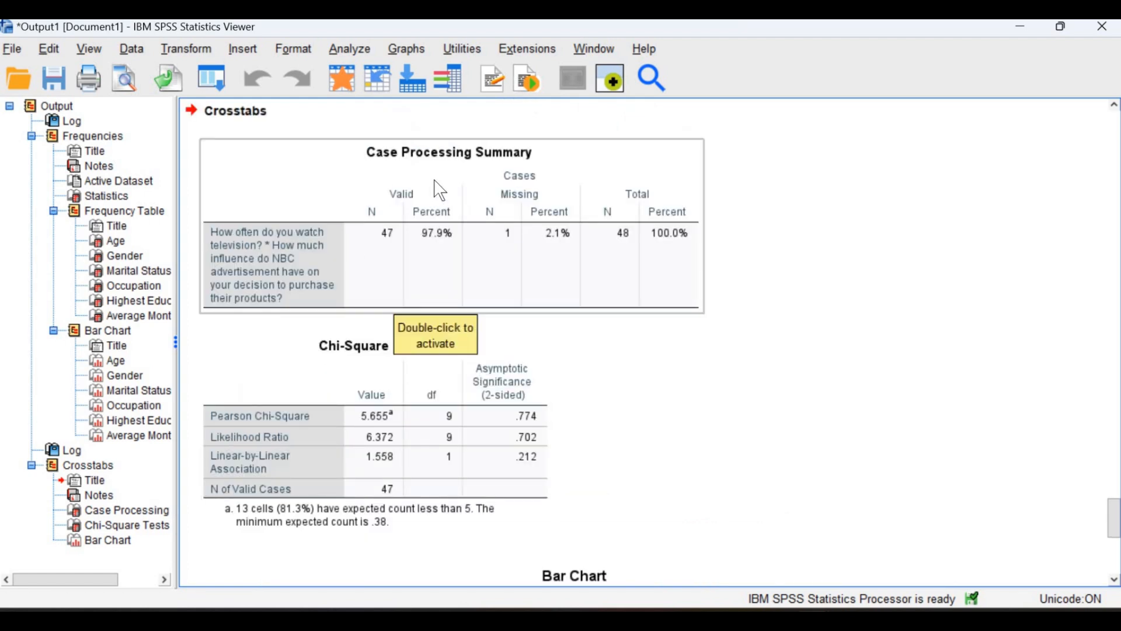
scroll(467, 208, "down", 6)
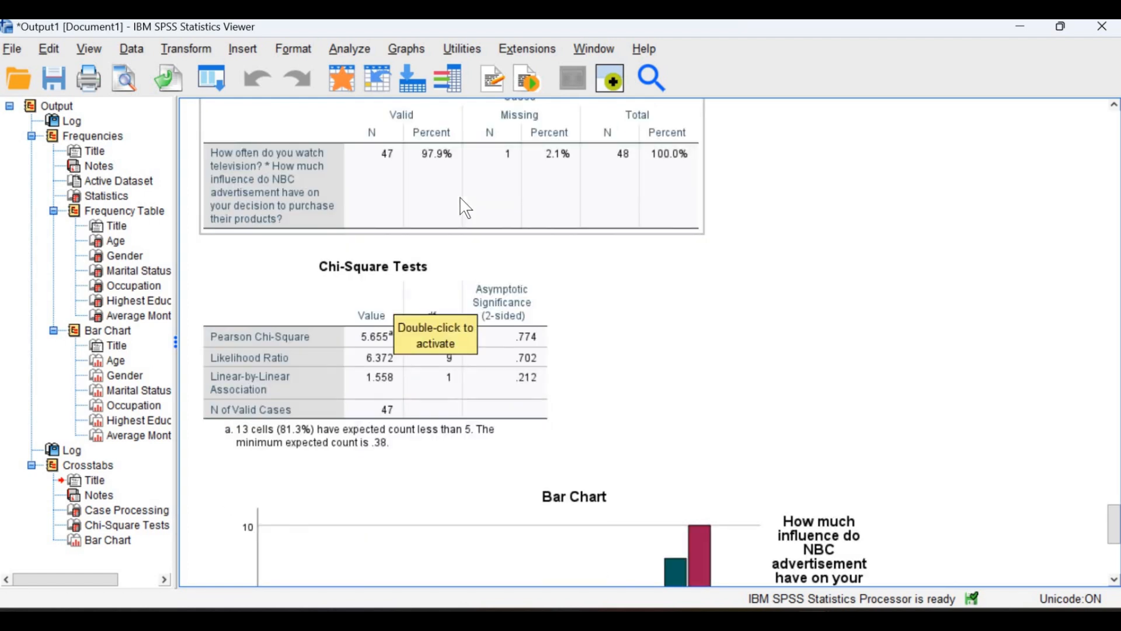
scroll(467, 208, "down", 4)
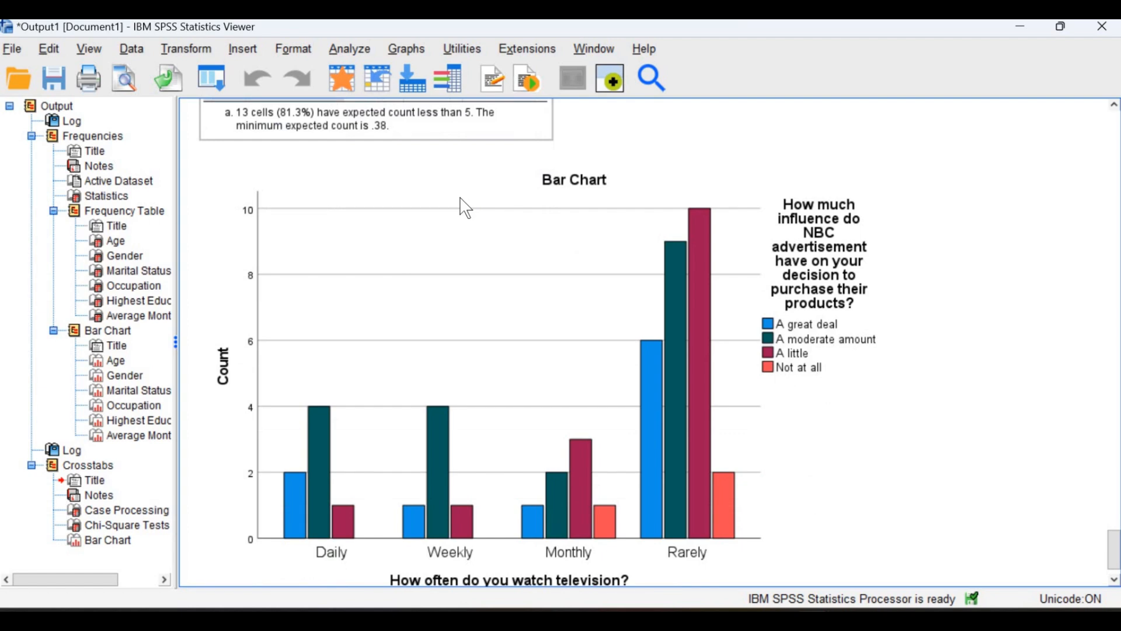
scroll(467, 209, "down", 2)
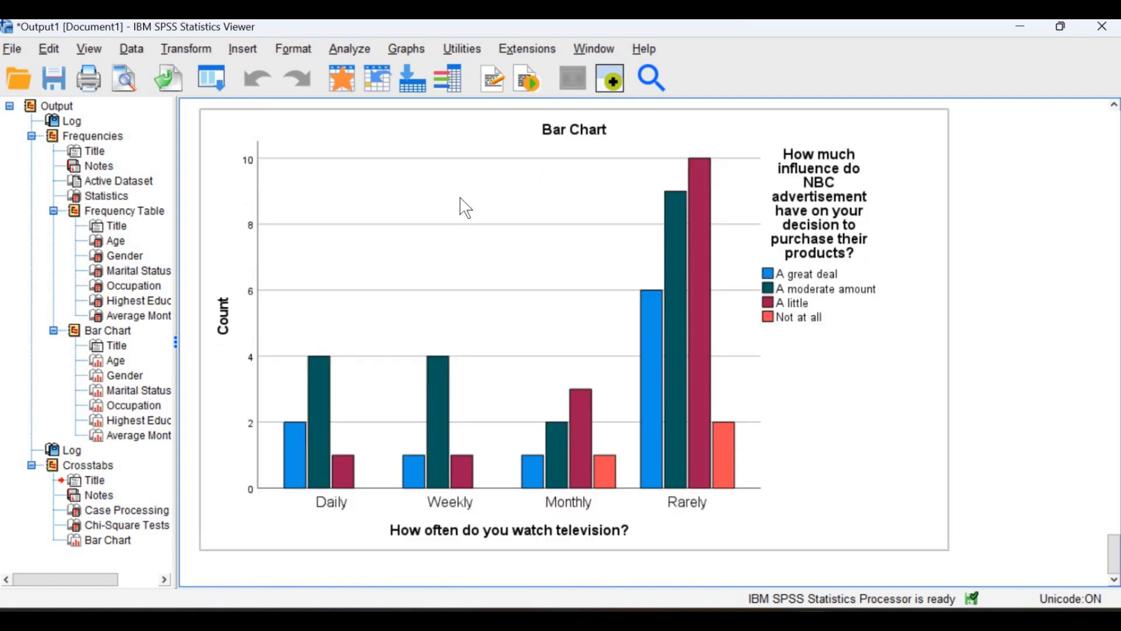
left_click(565, 513)
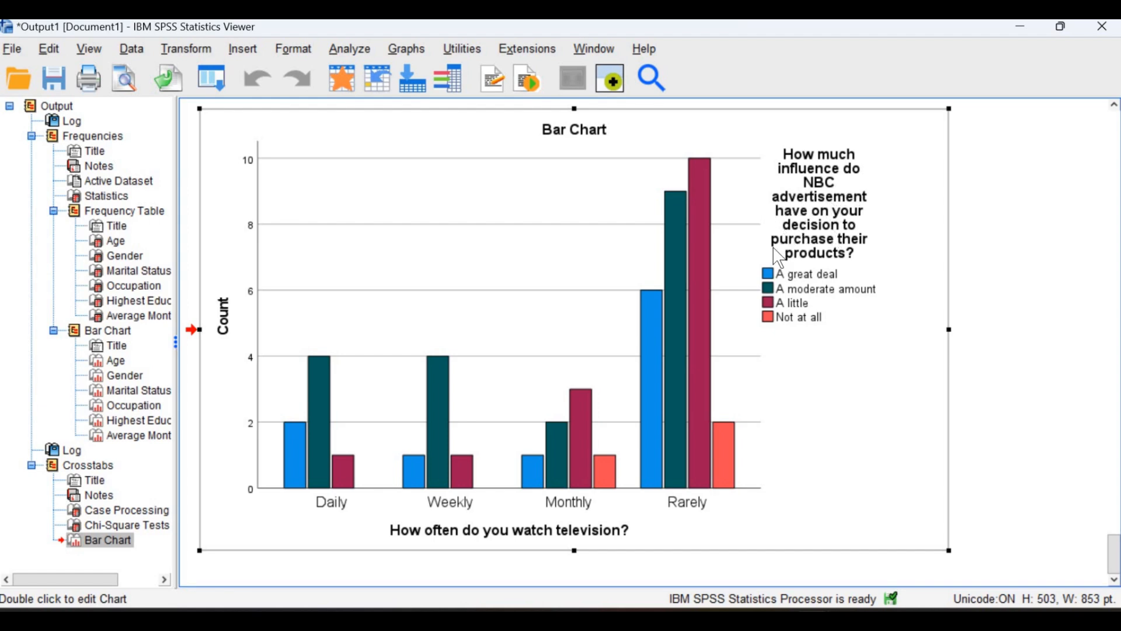
left_click(1034, 442)
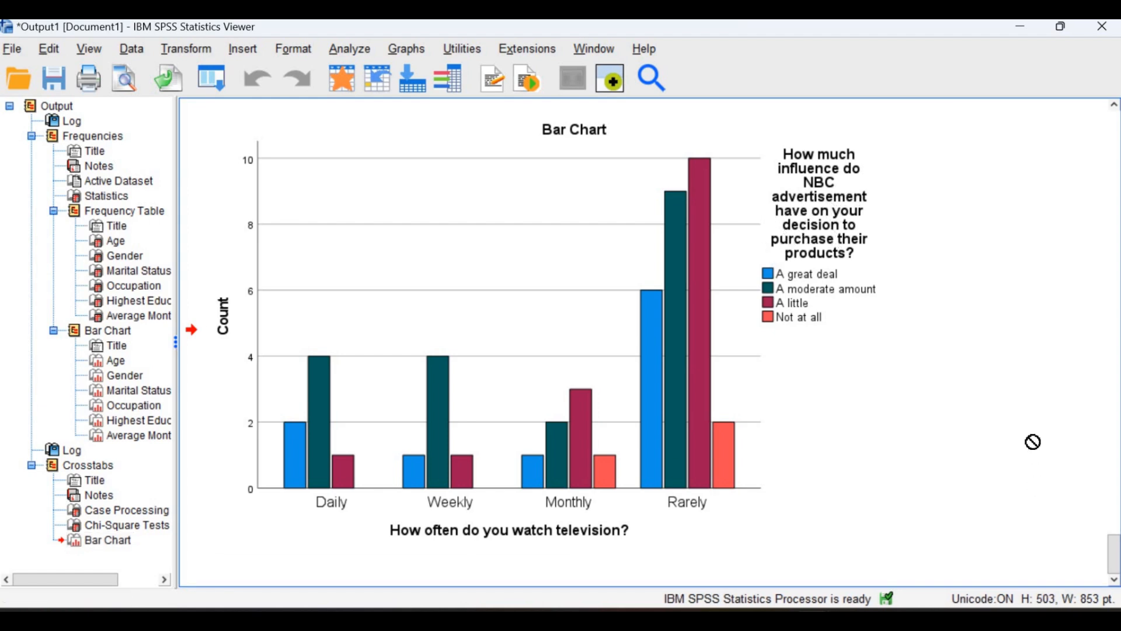
scroll(1034, 442, "up", 5)
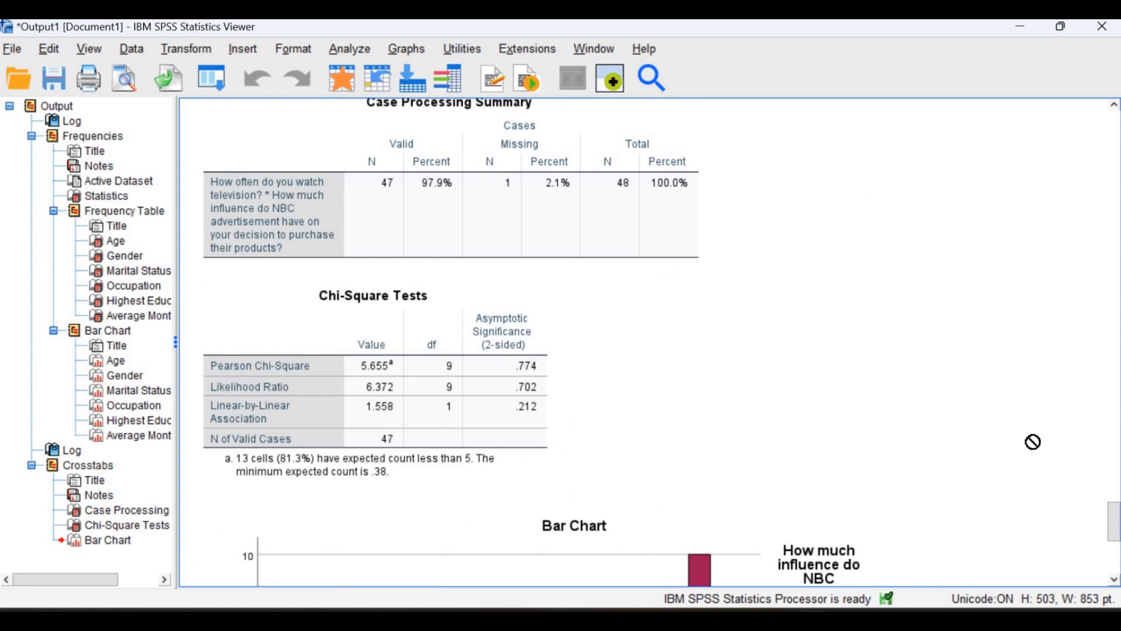
Step: Compare the crosstab's Case Processing Summary and Chi-Square Tests tables with the clustered bar chart of television watching
scroll(1034, 442, "up", 1)
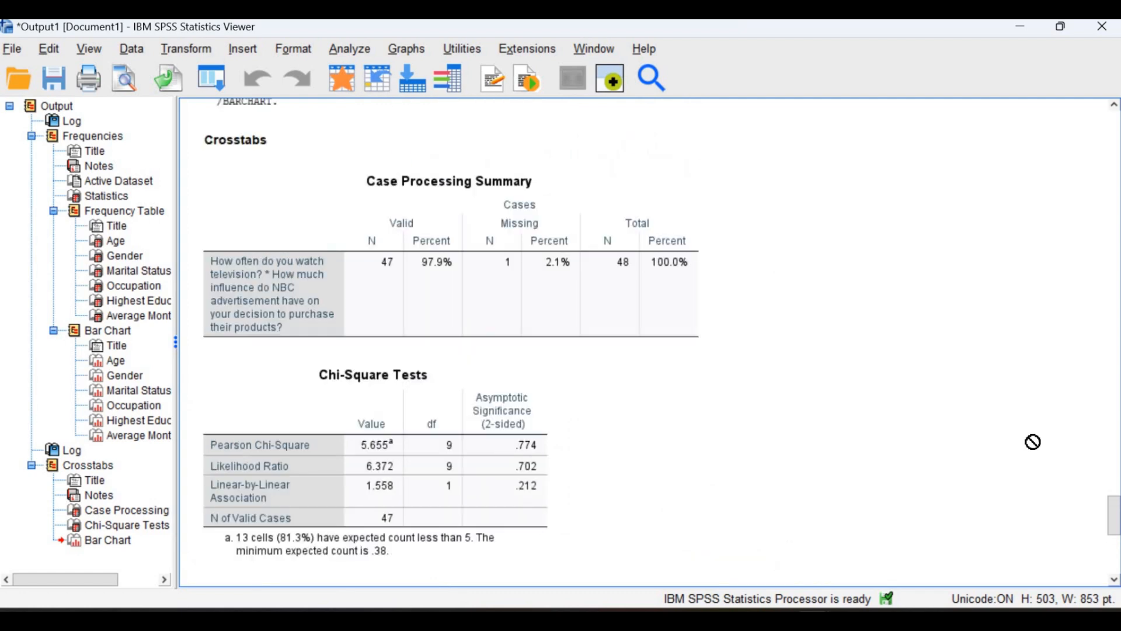
scroll(1034, 442, "down", 2)
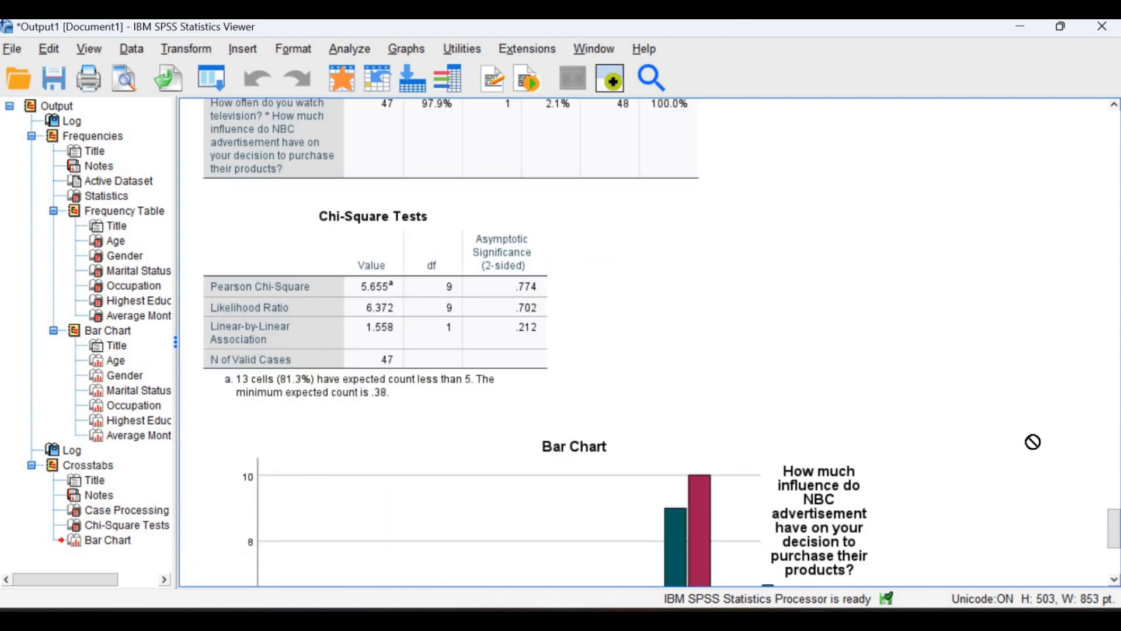
scroll(1034, 442, "down", 4)
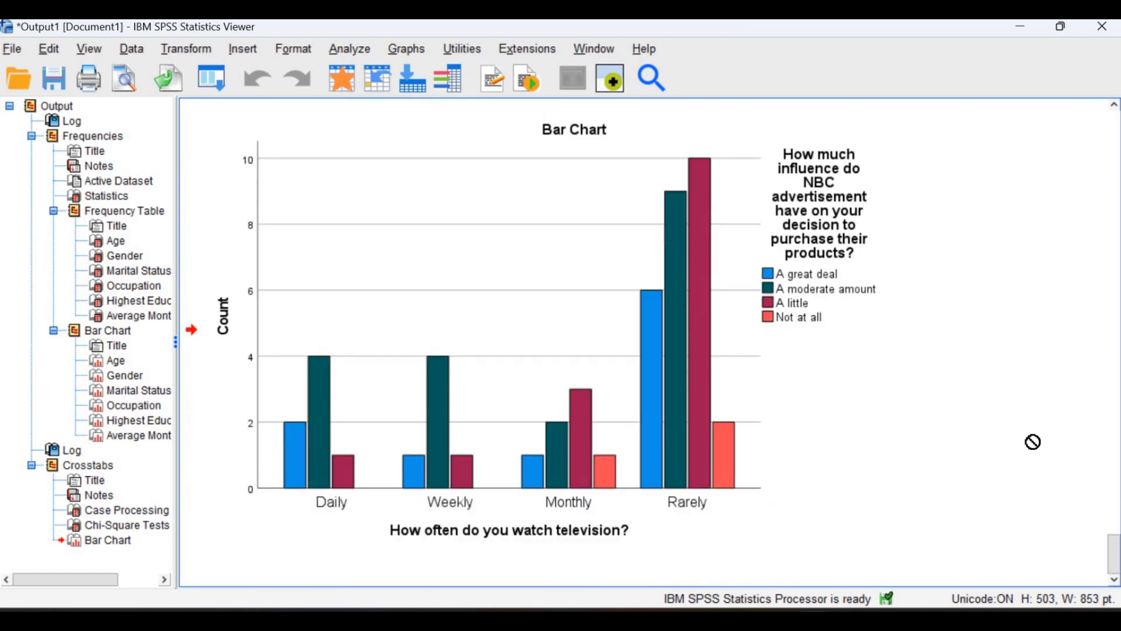
scroll(1034, 442, "up", 7)
scroll(1034, 442, "down", 1)
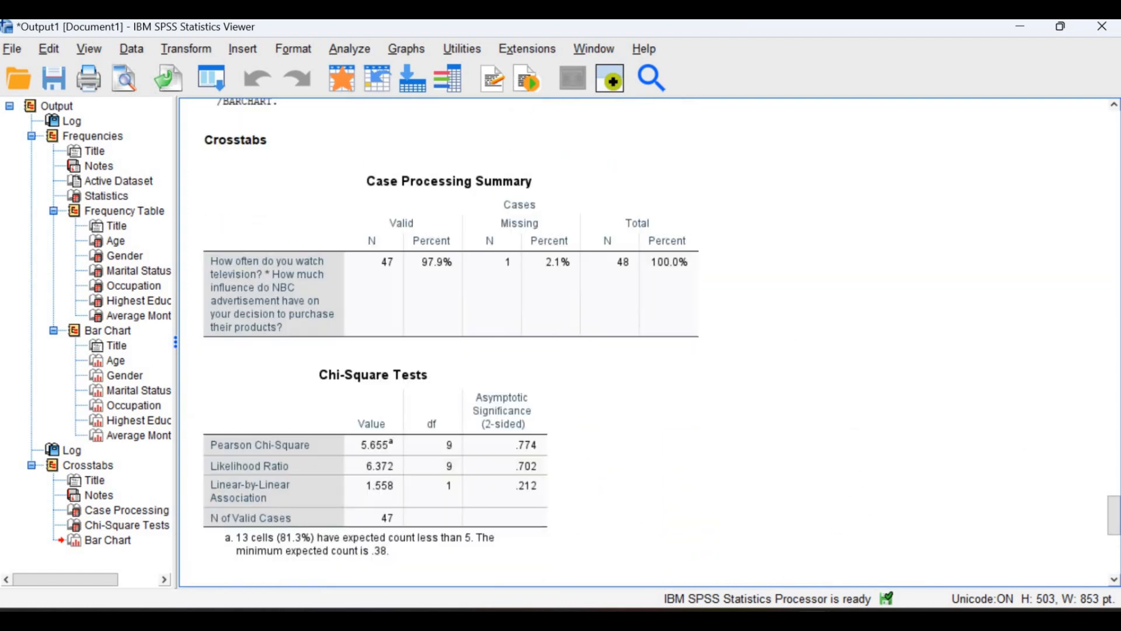
scroll(1033, 442, "down", 1)
scroll(1033, 442, "up", 2)
scroll(1033, 442, "down", 2)
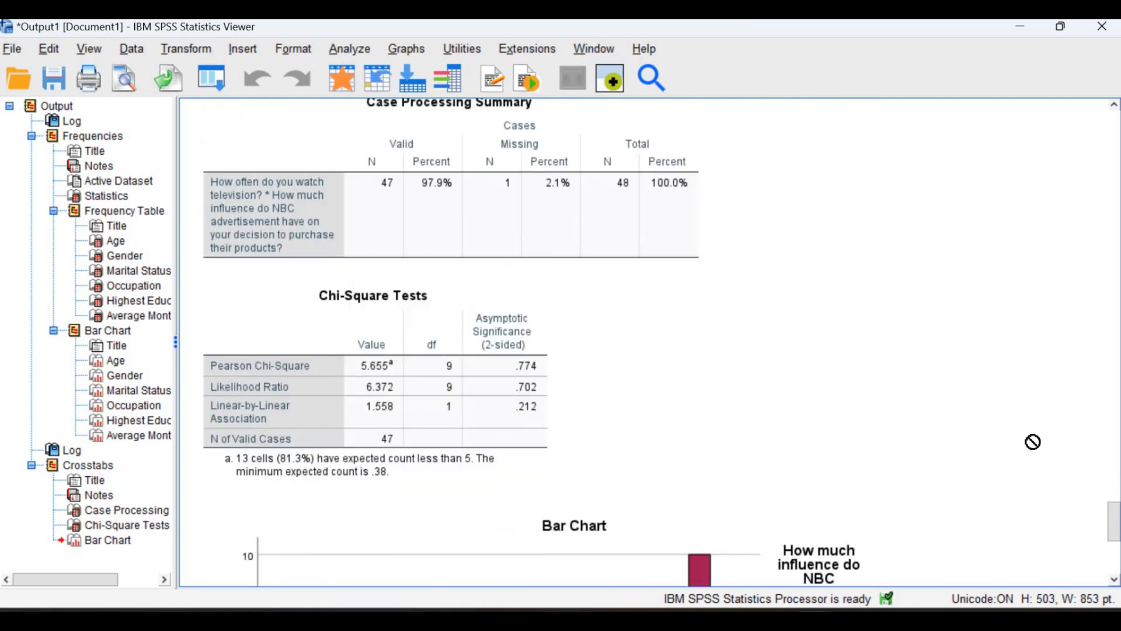
scroll(1034, 442, "down", 1)
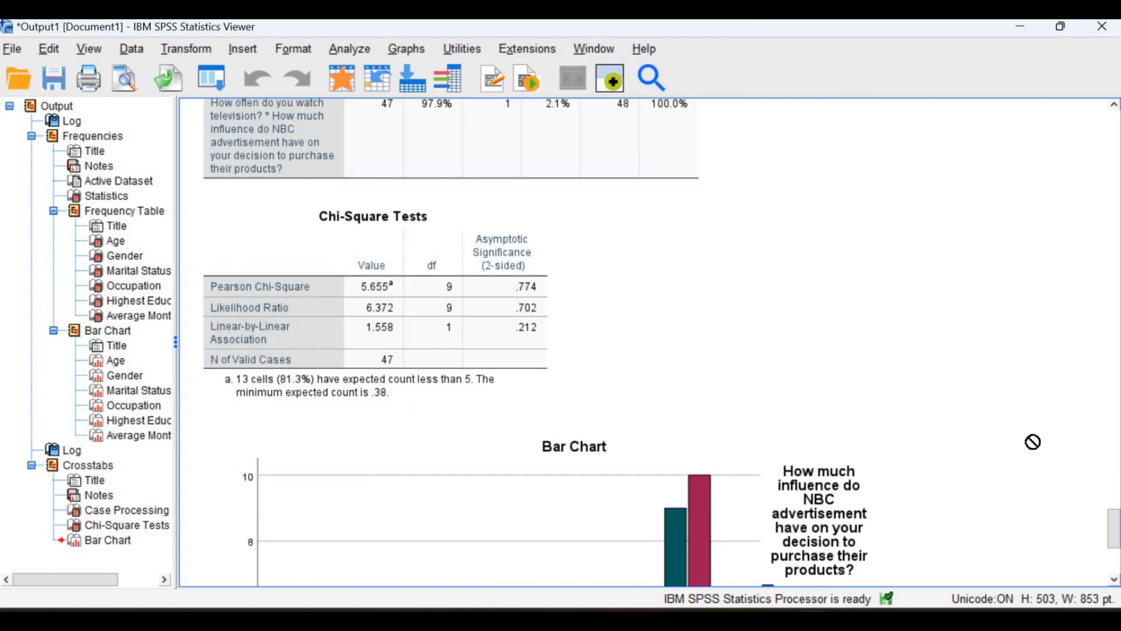
scroll(1034, 443, "up", 2)
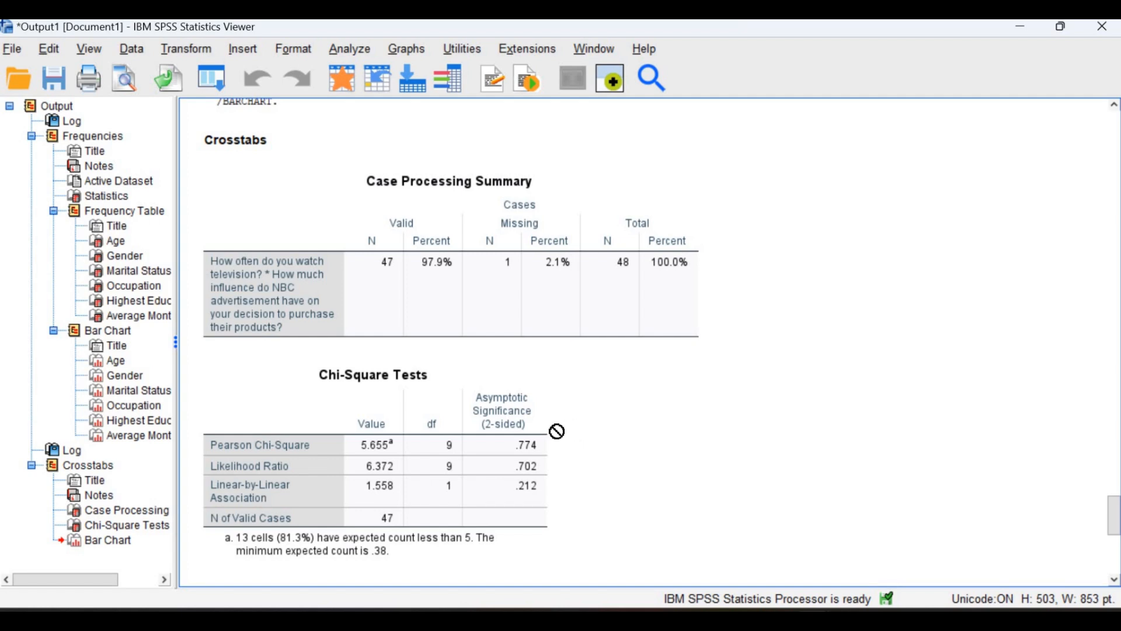
Step: Select the Chi-Square Tests table and review its values together with the bar chart below it
left_click(618, 248)
left_click(480, 394)
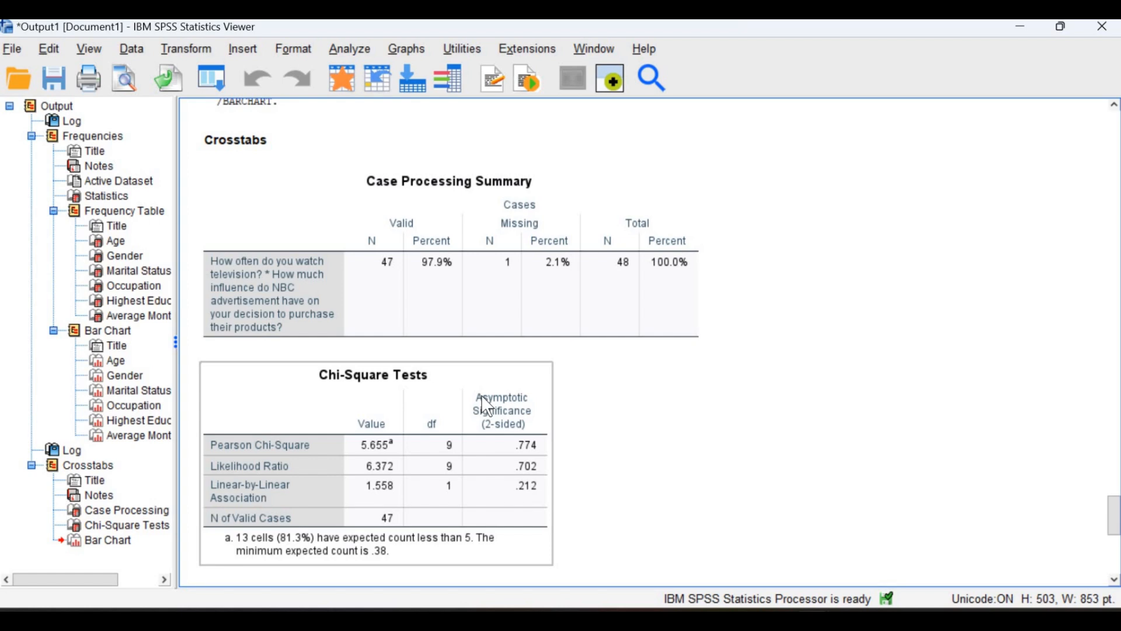
scroll(390, 344, "down", 5)
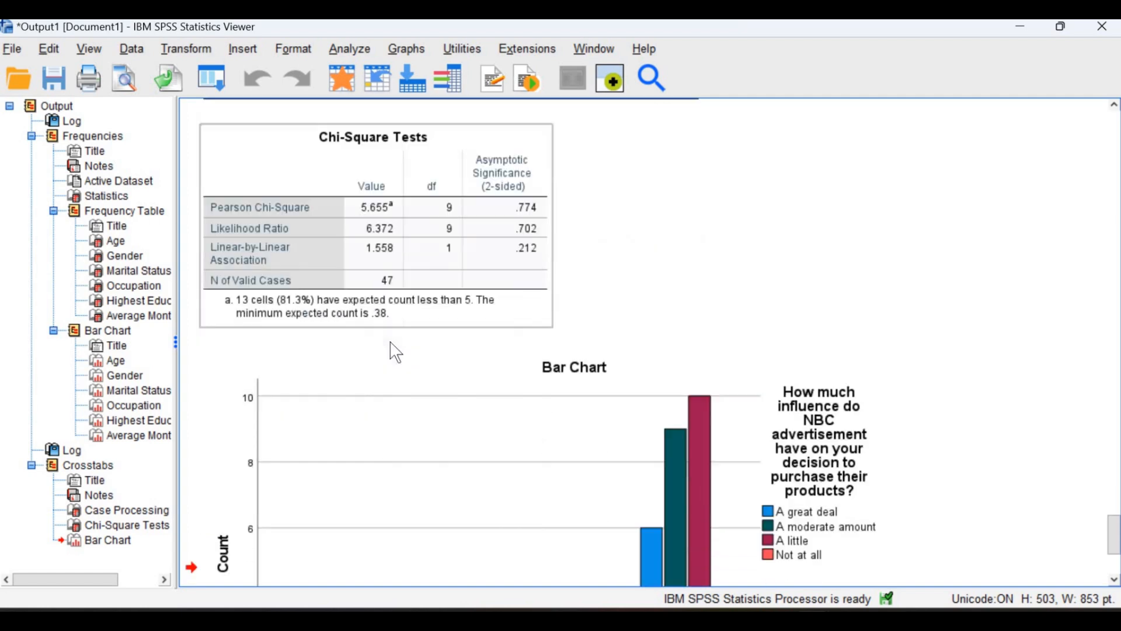
scroll(394, 352, "down", 5)
scroll(409, 352, "up", 6)
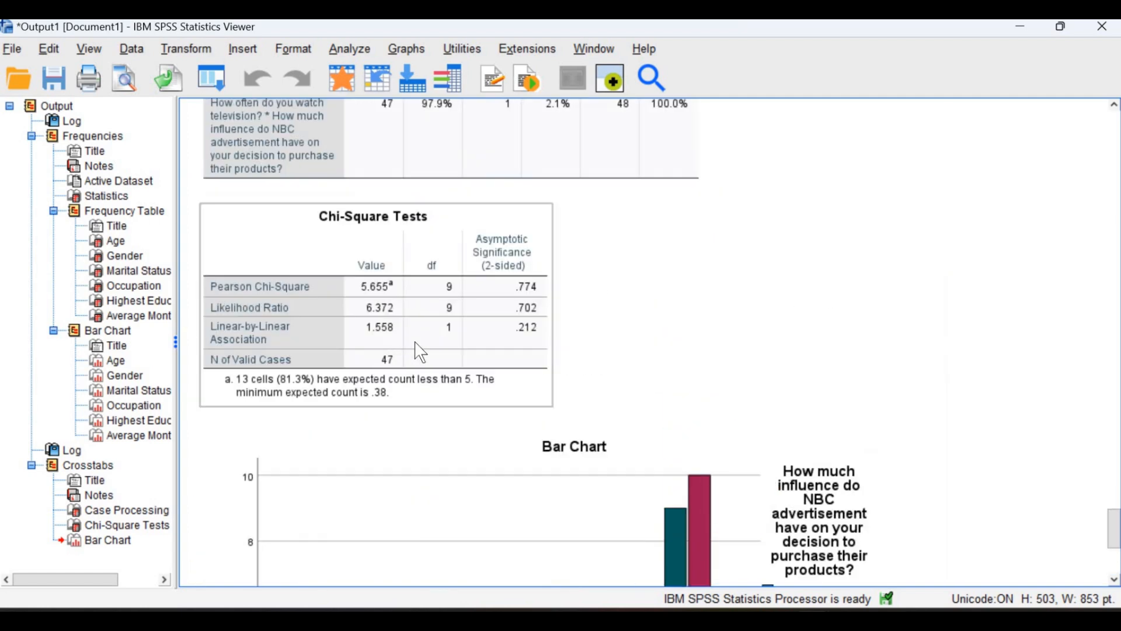